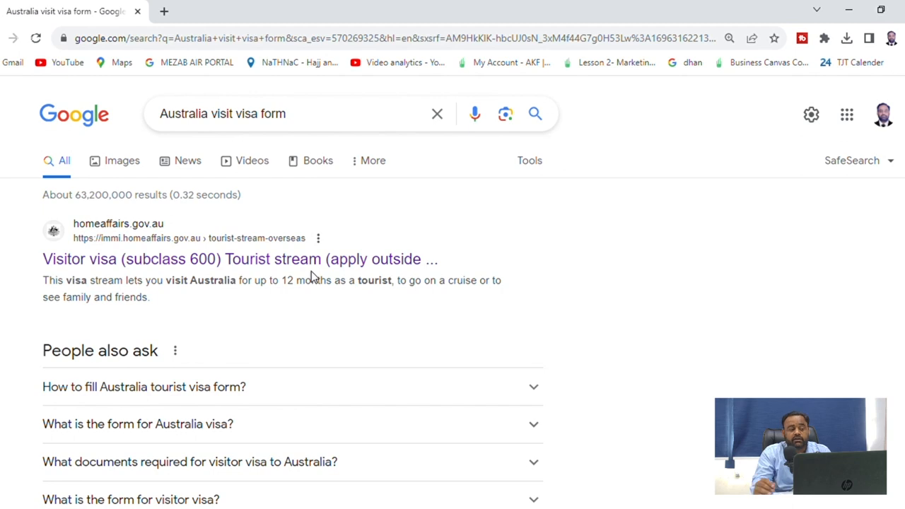
Open the Visitor visa (subclass 600) Tourist stream page and read the About this visa details
{"action": "left_click", "coordinate": [333, 260]}
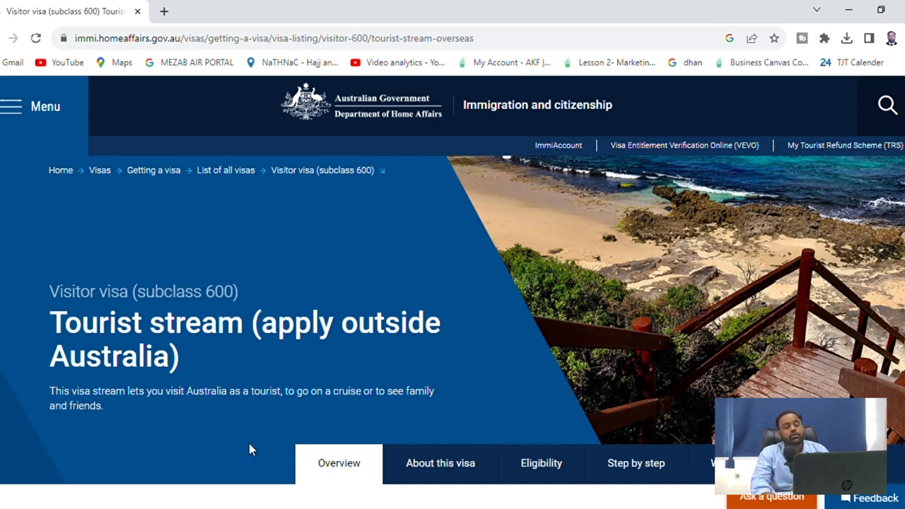
{"action": "scroll", "coordinate": [221, 384], "scroll_direction": "down", "scroll_amount": 2}
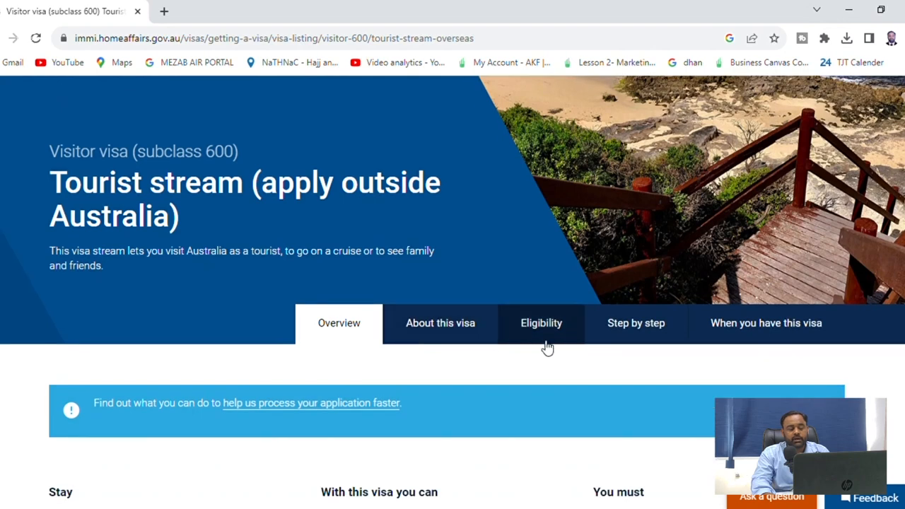
{"action": "left_click", "coordinate": [544, 337]}
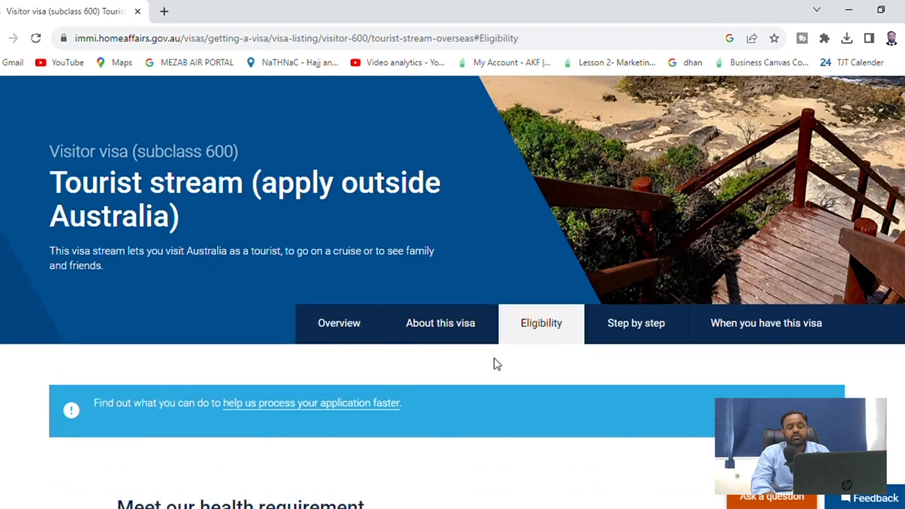
{"action": "left_click", "coordinate": [414, 332]}
{"action": "scroll", "coordinate": [373, 374], "scroll_direction": "down", "scroll_amount": 2}
{"action": "scroll", "coordinate": [325, 402], "scroll_direction": "down", "scroll_amount": 2}
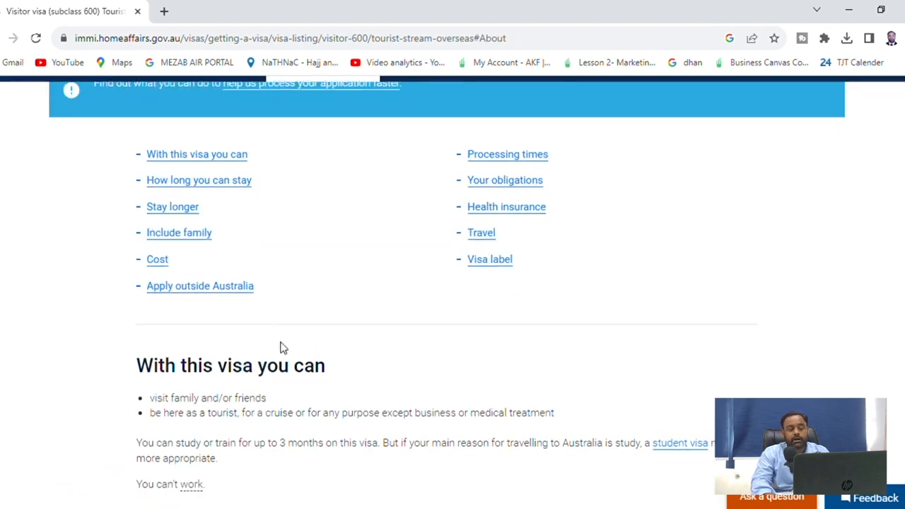
Check the processing times, then review the eligibility requirements again
{"action": "left_click", "coordinate": [511, 160]}
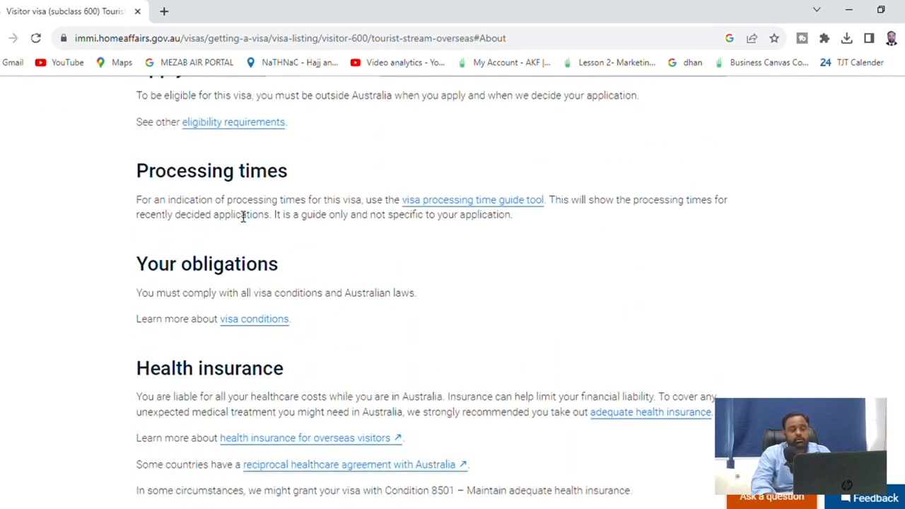
{"action": "scroll", "coordinate": [314, 375], "scroll_direction": "down", "scroll_amount": 4}
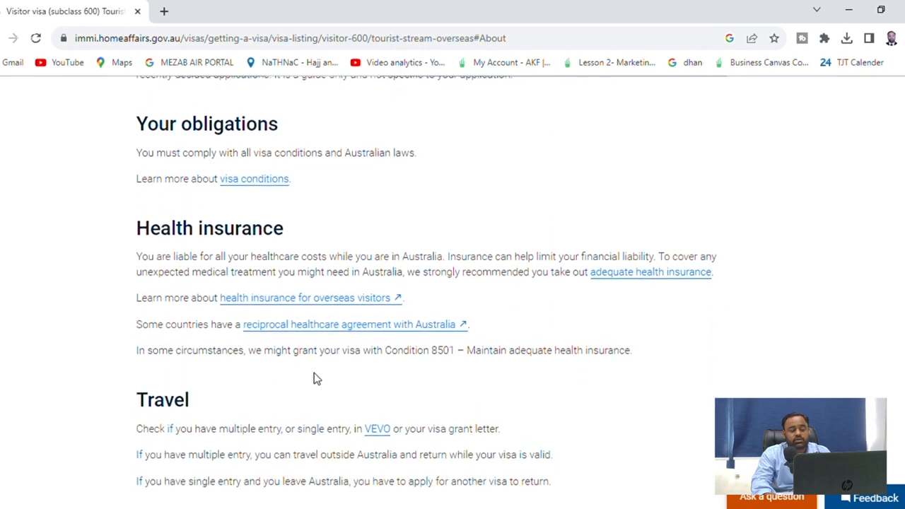
{"action": "scroll", "coordinate": [333, 407], "scroll_direction": "up", "scroll_amount": 9}
{"action": "scroll", "coordinate": [537, 262], "scroll_direction": "up", "scroll_amount": 15}
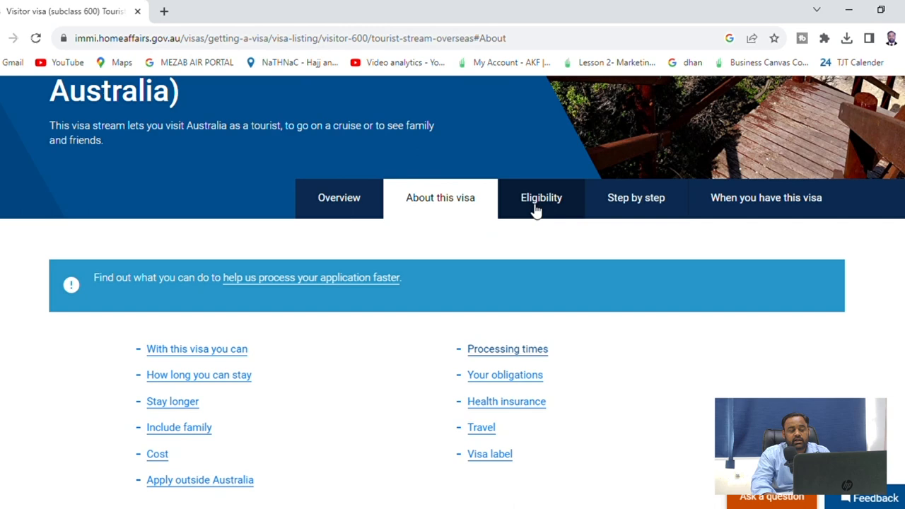
{"action": "left_click", "coordinate": [540, 200]}
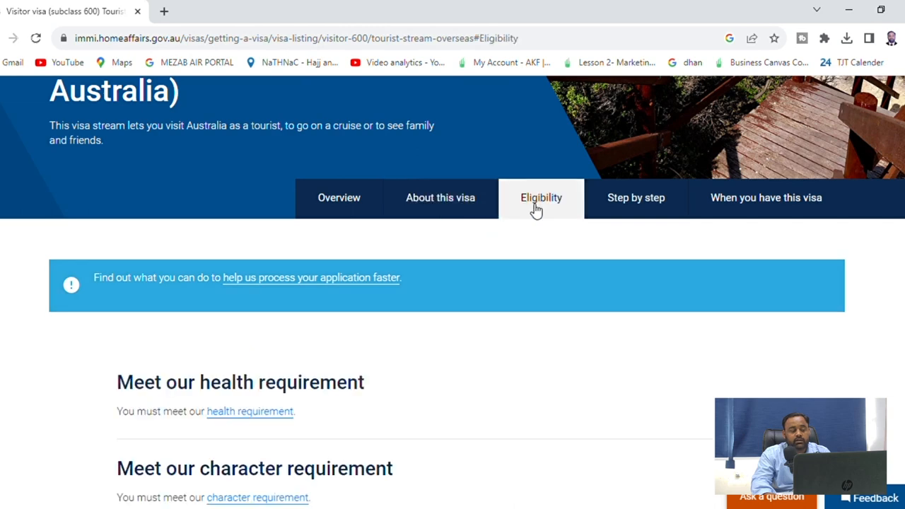
{"action": "scroll", "coordinate": [483, 390], "scroll_direction": "down", "scroll_amount": 3}
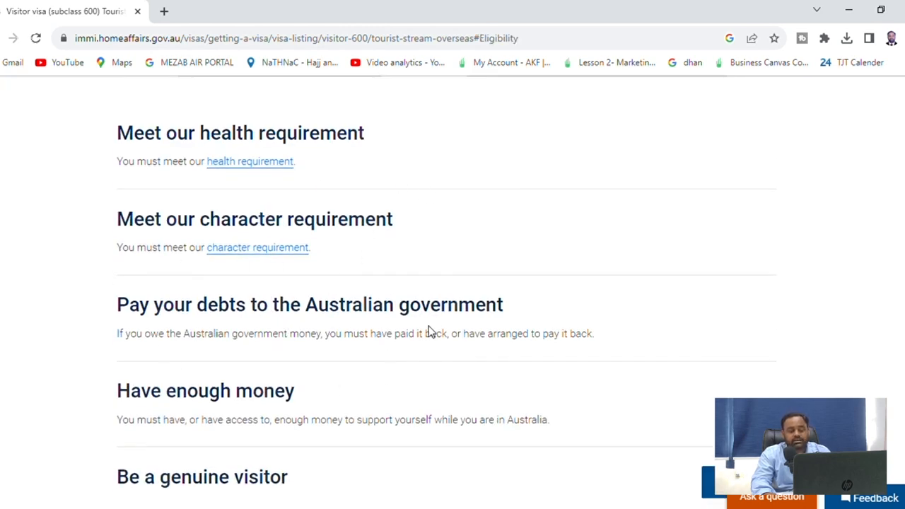
{"action": "scroll", "coordinate": [427, 331], "scroll_direction": "down", "scroll_amount": 3}
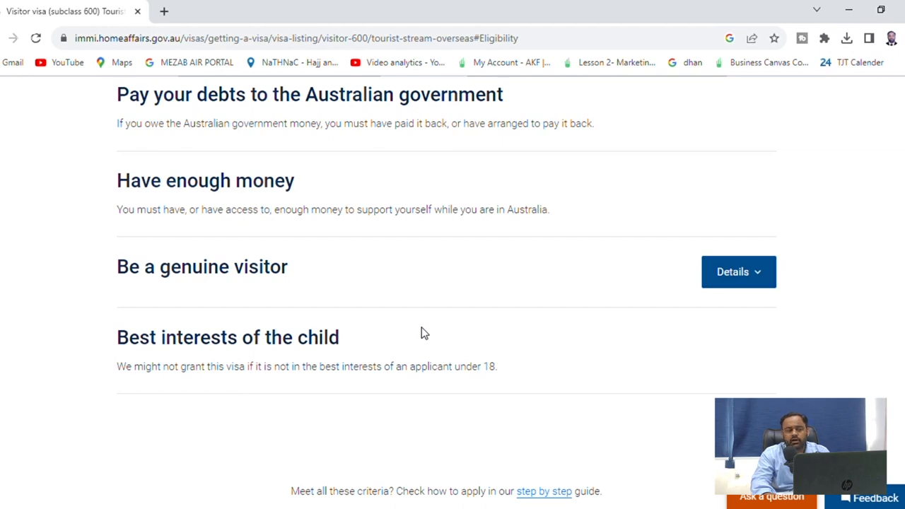
{"action": "scroll", "coordinate": [426, 331], "scroll_direction": "up", "scroll_amount": 10}
Expand the Before you apply steps, reading the health examinations and getting help guidance
{"action": "left_click", "coordinate": [642, 278]}
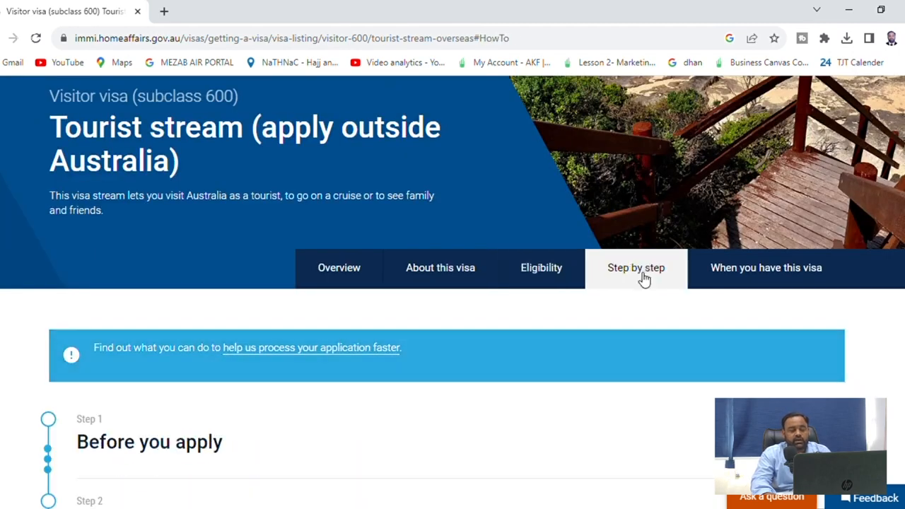
{"action": "scroll", "coordinate": [641, 278], "scroll_direction": "down", "scroll_amount": 5}
{"action": "scroll", "coordinate": [731, 283], "scroll_direction": "up", "scroll_amount": 4}
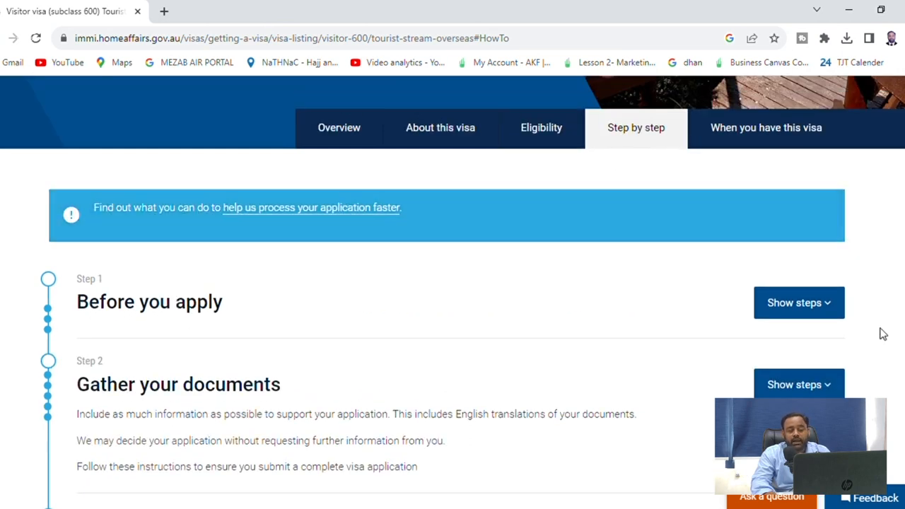
{"action": "left_click", "coordinate": [828, 305]}
{"action": "scroll", "coordinate": [775, 327], "scroll_direction": "down", "scroll_amount": 3}
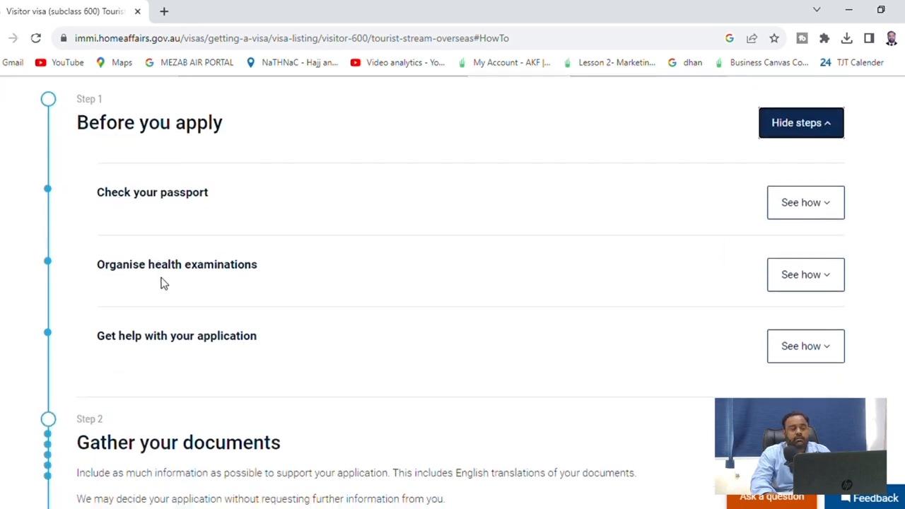
{"action": "left_click", "coordinate": [821, 279]}
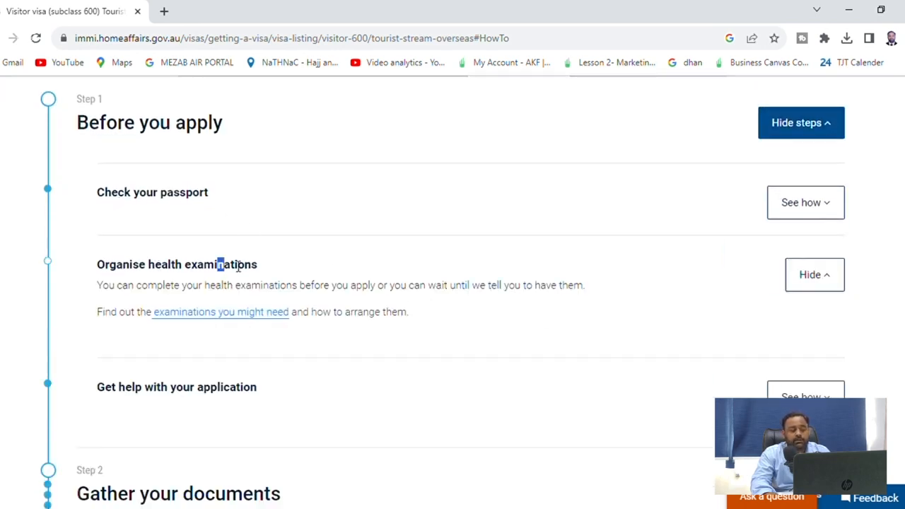
{"action": "left_click_drag", "start_coordinate": [217, 265], "coordinate": [258, 265]}
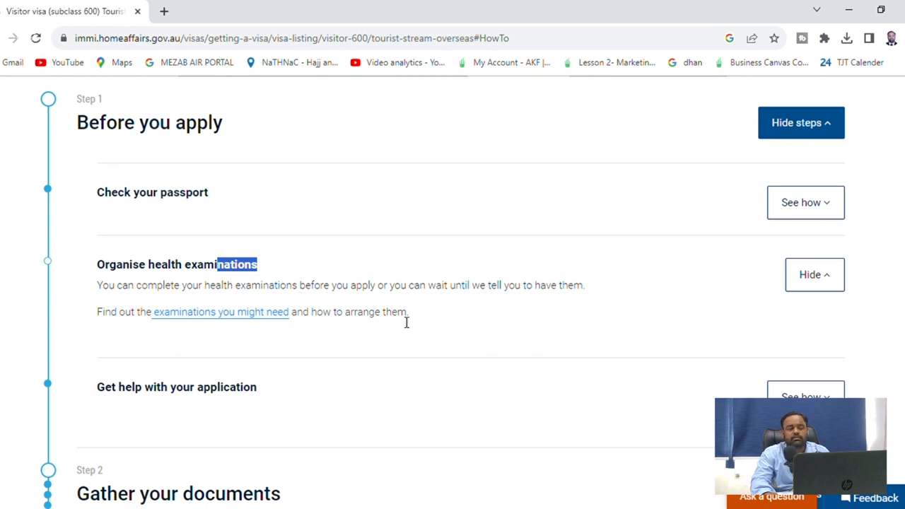
{"action": "scroll", "coordinate": [202, 296], "scroll_direction": "down", "scroll_amount": 2}
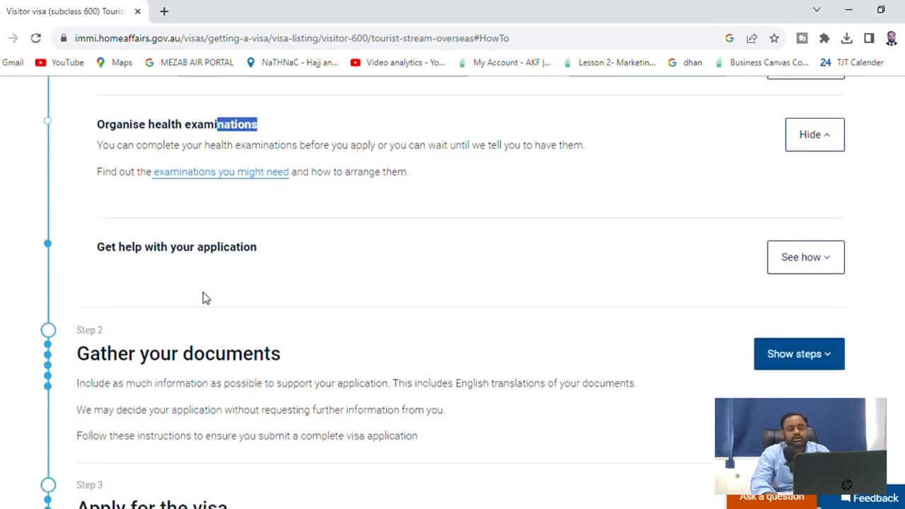
{"action": "left_click", "coordinate": [830, 275]}
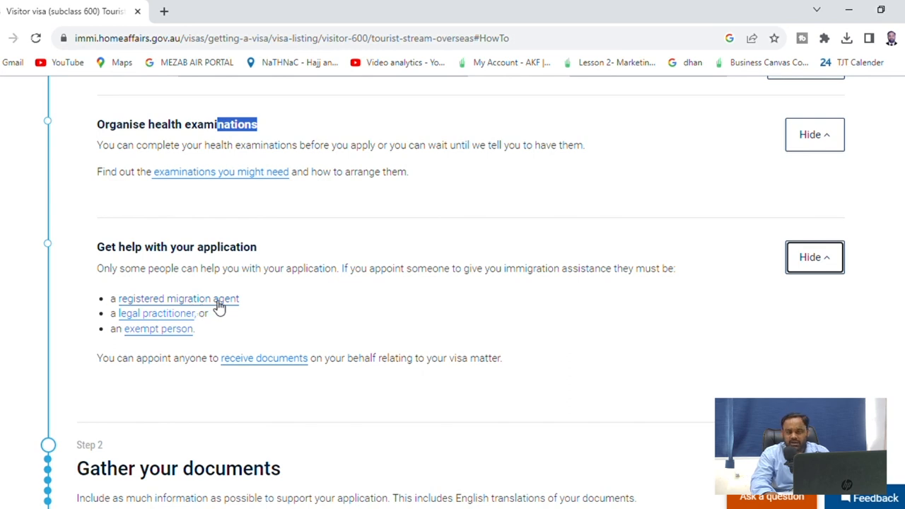
{"action": "scroll", "coordinate": [292, 450], "scroll_direction": "down", "scroll_amount": 4}
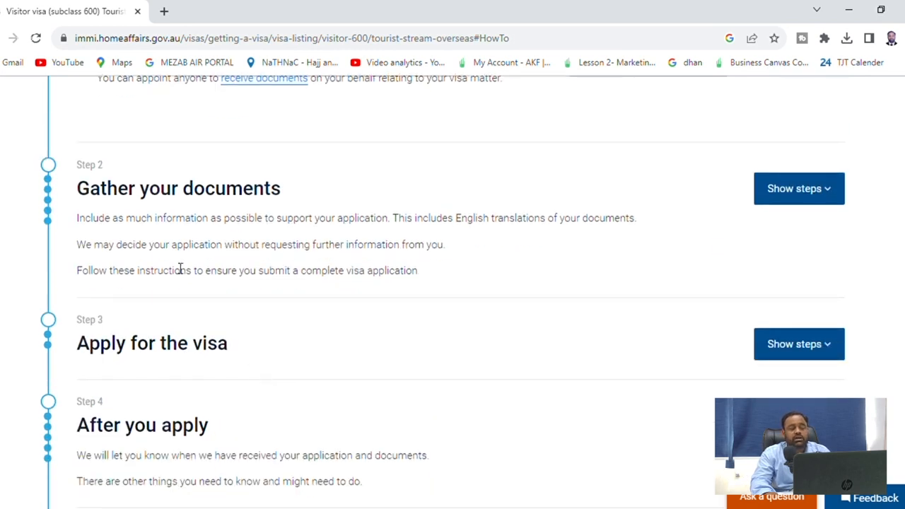
Expand the Gather your documents steps, including identity documents, and the Apply for the visa steps
{"action": "left_click", "coordinate": [761, 201]}
{"action": "scroll", "coordinate": [394, 360], "scroll_direction": "down", "scroll_amount": 2}
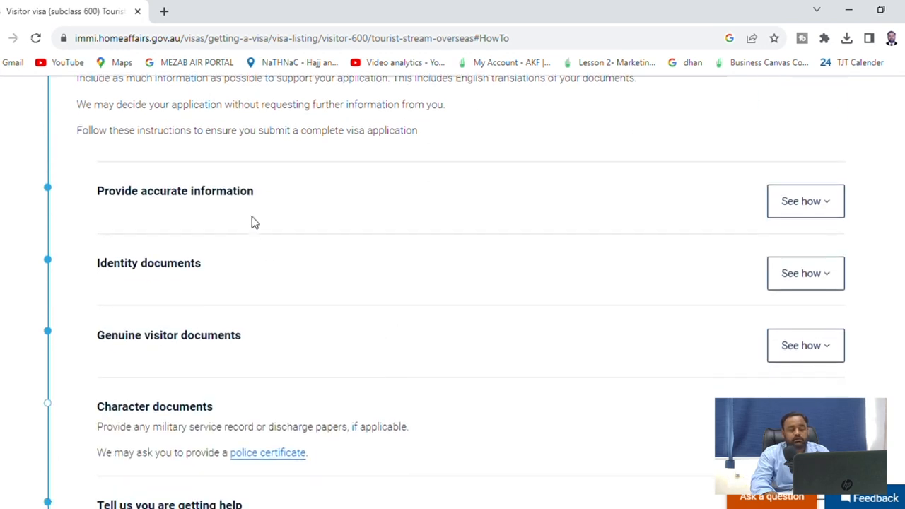
{"action": "left_click", "coordinate": [821, 283]}
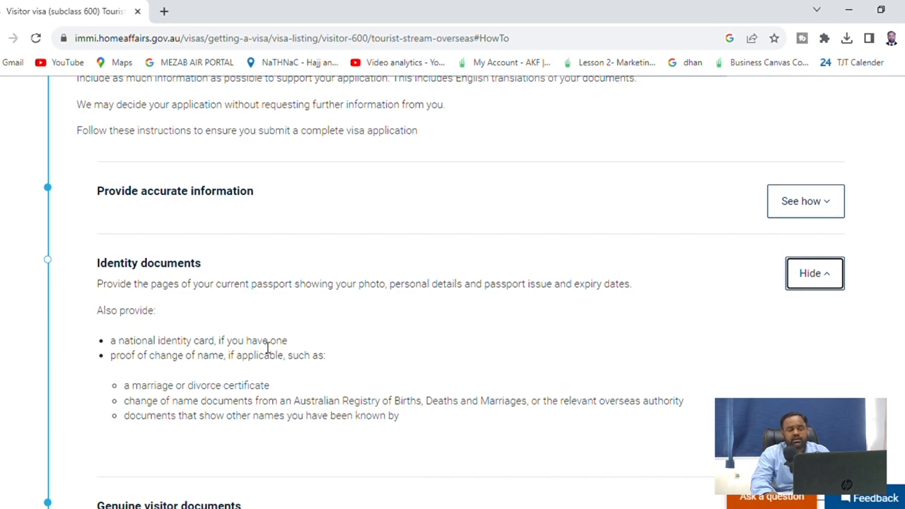
{"action": "scroll", "coordinate": [639, 349], "scroll_direction": "down", "scroll_amount": 10}
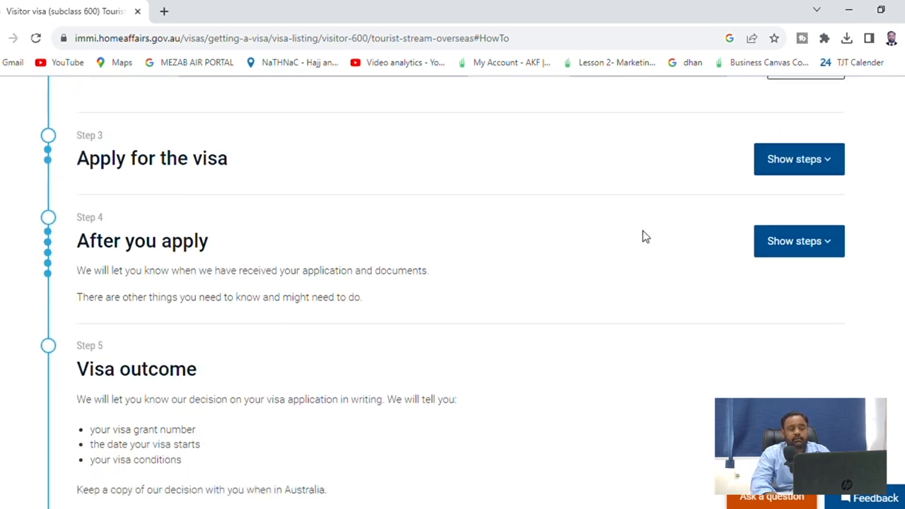
{"action": "left_click", "coordinate": [808, 169]}
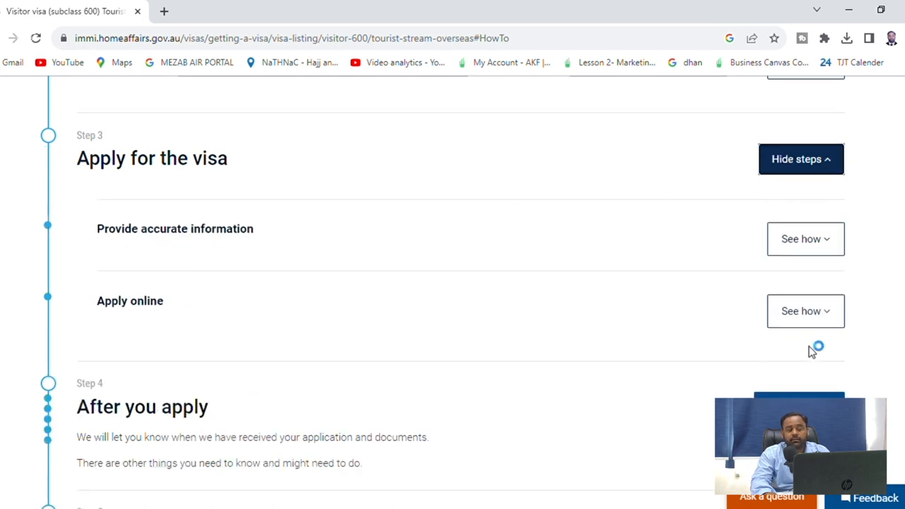
{"action": "scroll", "coordinate": [784, 287], "scroll_direction": "down", "scroll_amount": 4}
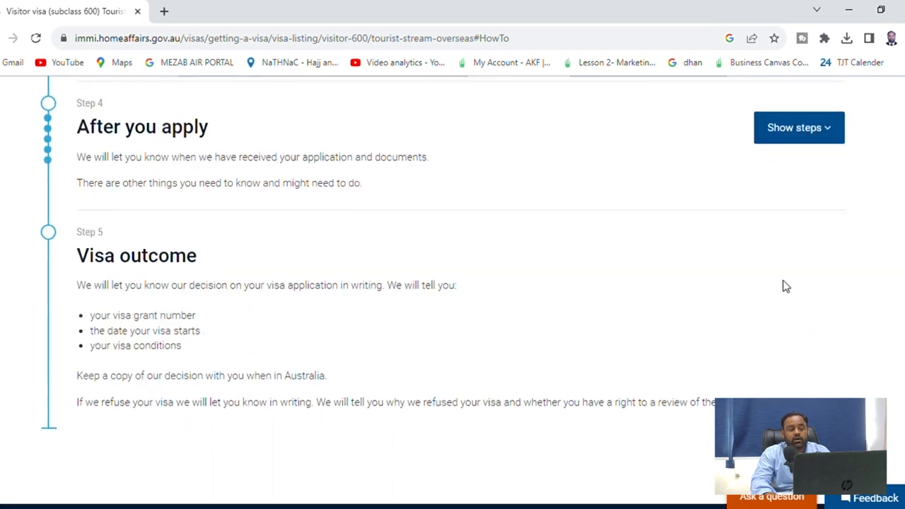
Review the After you apply steps, including Biometrics, then return to the Overview section
{"action": "left_click", "coordinate": [838, 145]}
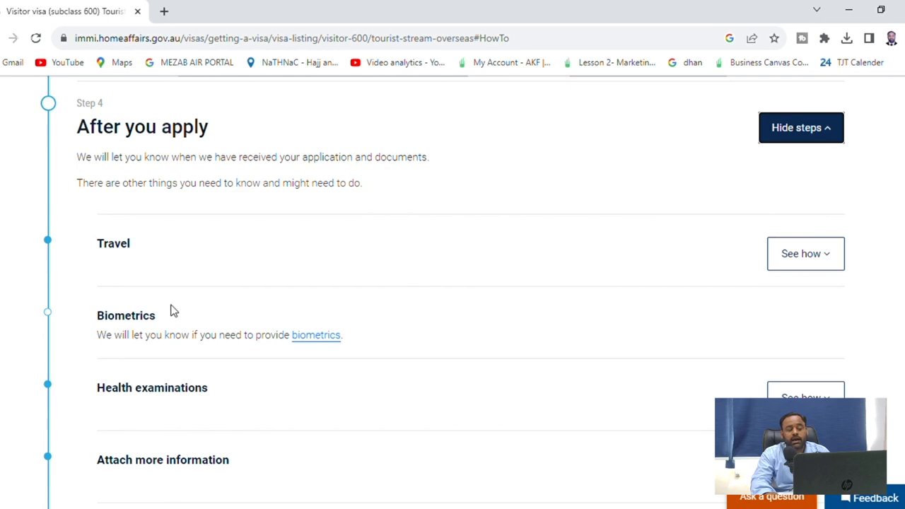
{"action": "left_click_drag", "start_coordinate": [110, 316], "coordinate": [181, 328]}
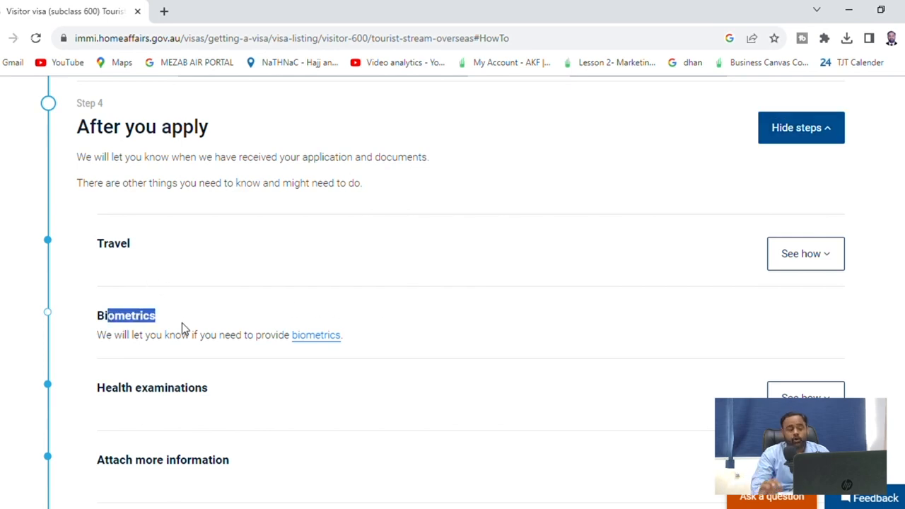
{"action": "scroll", "coordinate": [313, 313], "scroll_direction": "down", "scroll_amount": 5}
{"action": "scroll", "coordinate": [363, 363], "scroll_direction": "down", "scroll_amount": 4}
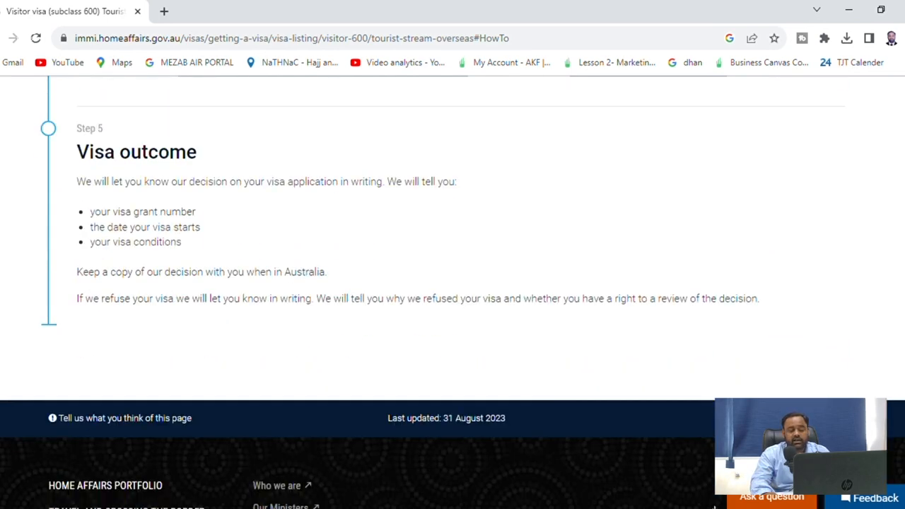
{"action": "scroll", "coordinate": [644, 283], "scroll_direction": "up", "scroll_amount": 15}
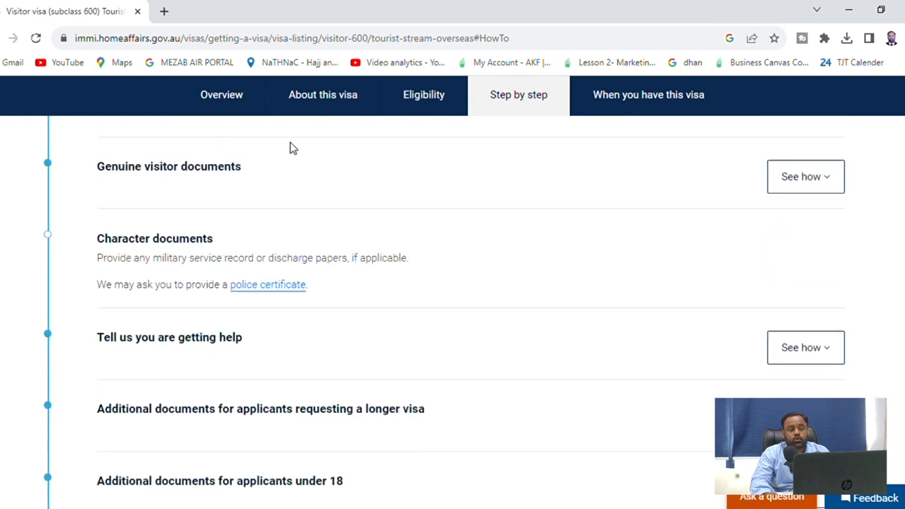
{"action": "left_click", "coordinate": [248, 99]}
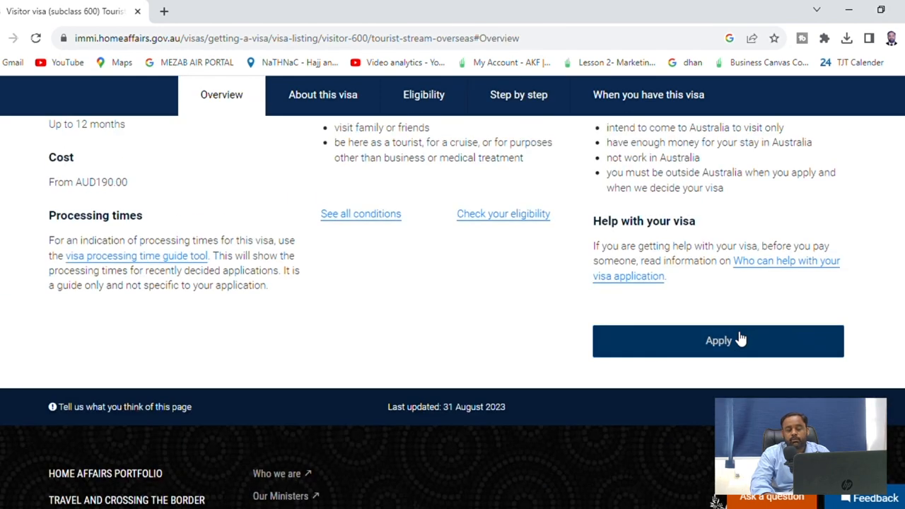
View the Create an ImmiAccount form in a new tab, then sign in from the login tab
{"action": "left_click", "coordinate": [740, 344]}
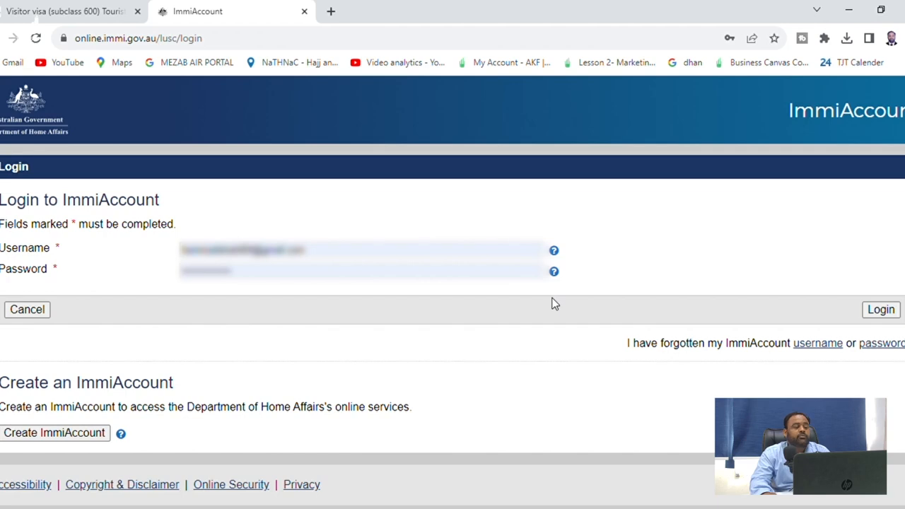
{"action": "left_click", "coordinate": [83, 434]}
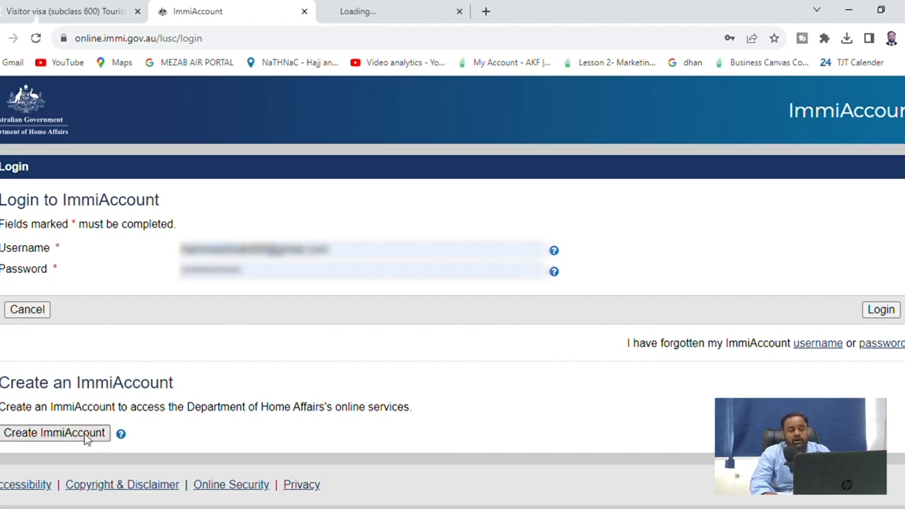
{"action": "left_click", "coordinate": [408, 14]}
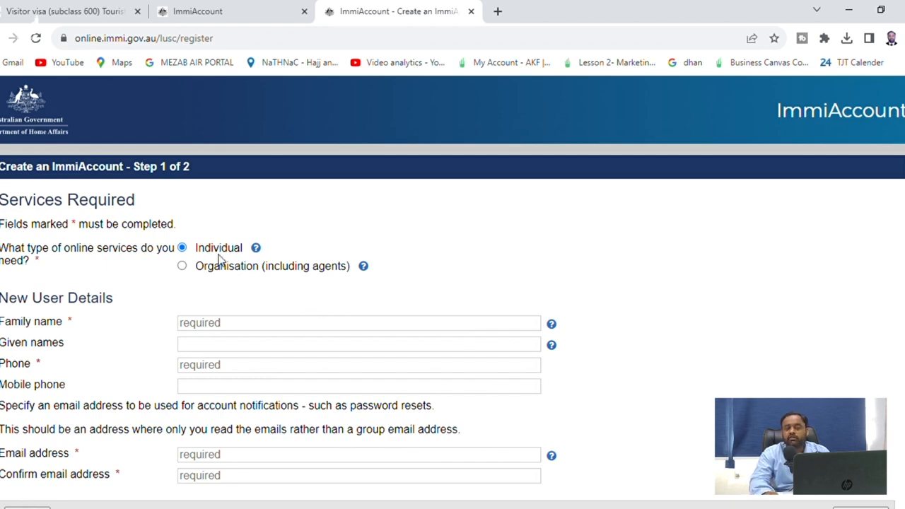
{"action": "scroll", "coordinate": [249, 306], "scroll_direction": "down", "scroll_amount": 1}
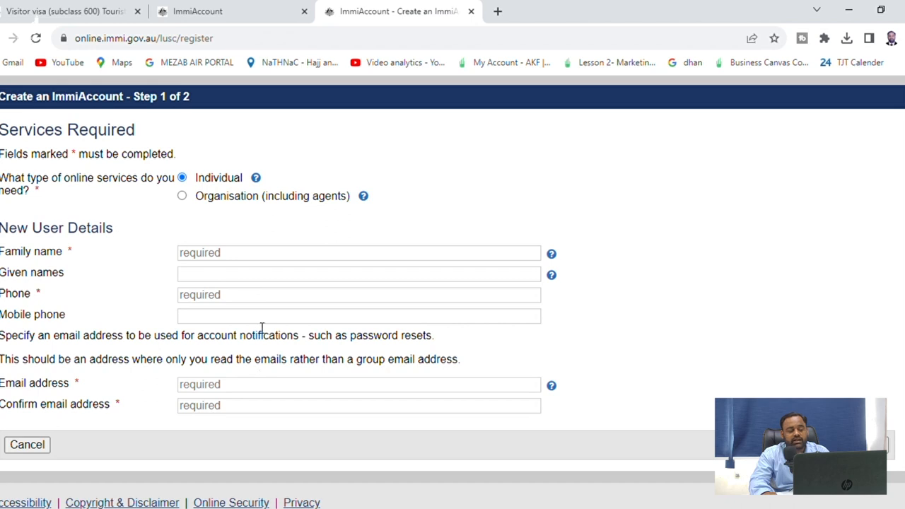
{"action": "scroll", "coordinate": [255, 386], "scroll_direction": "down", "scroll_amount": 1}
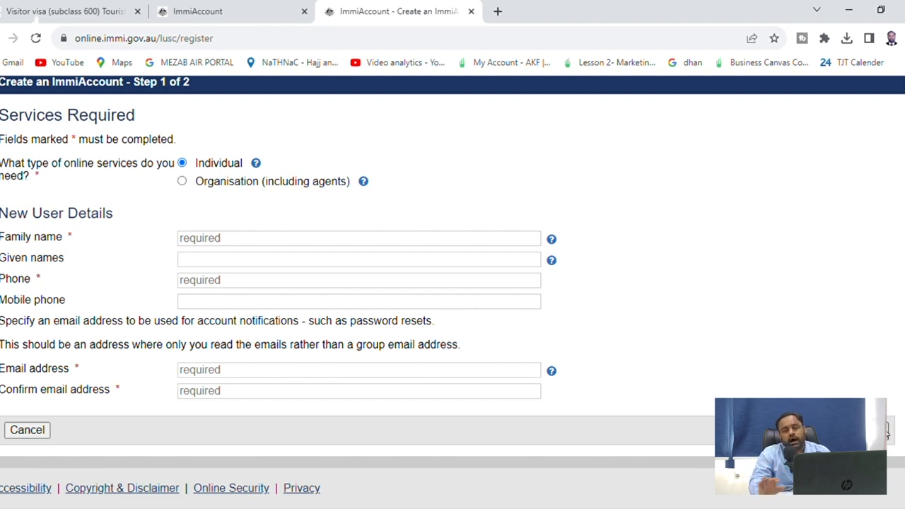
{"action": "left_click", "coordinate": [249, 10]}
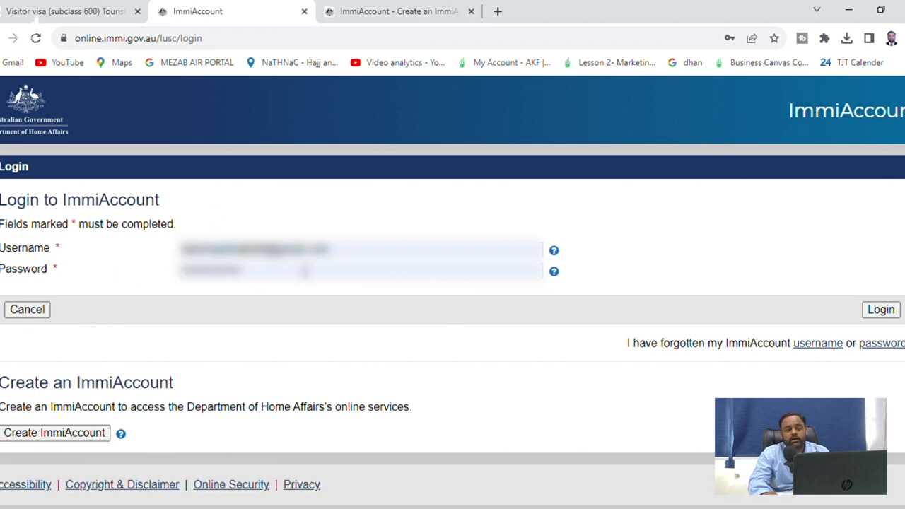
{"action": "left_click", "coordinate": [879, 311]}
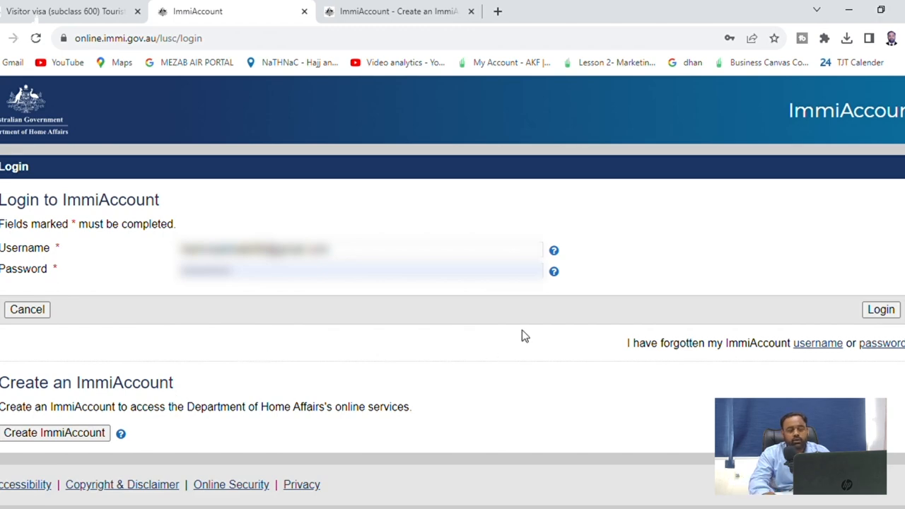
Log in, read the last-login notices, and continue to the new Visitor Short Stay Visa application
{"action": "left_click", "coordinate": [883, 314]}
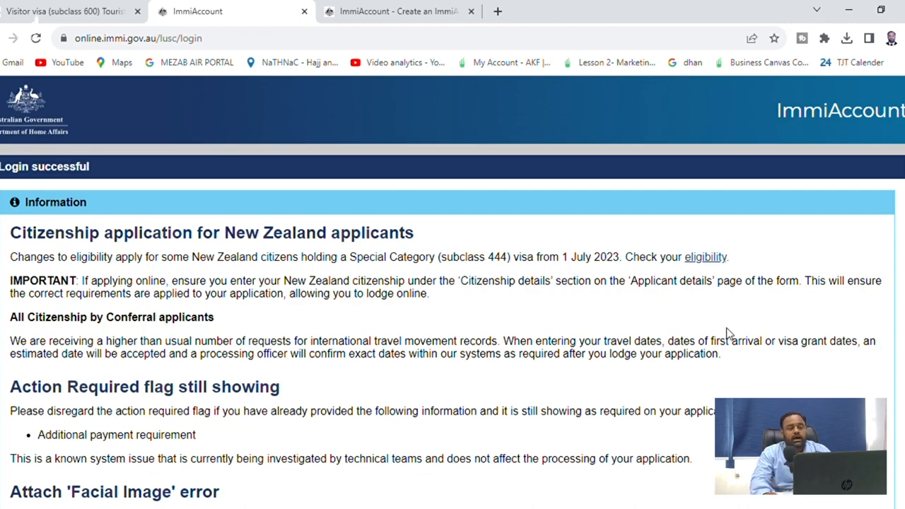
{"action": "scroll", "coordinate": [796, 278], "scroll_direction": "down", "scroll_amount": 3}
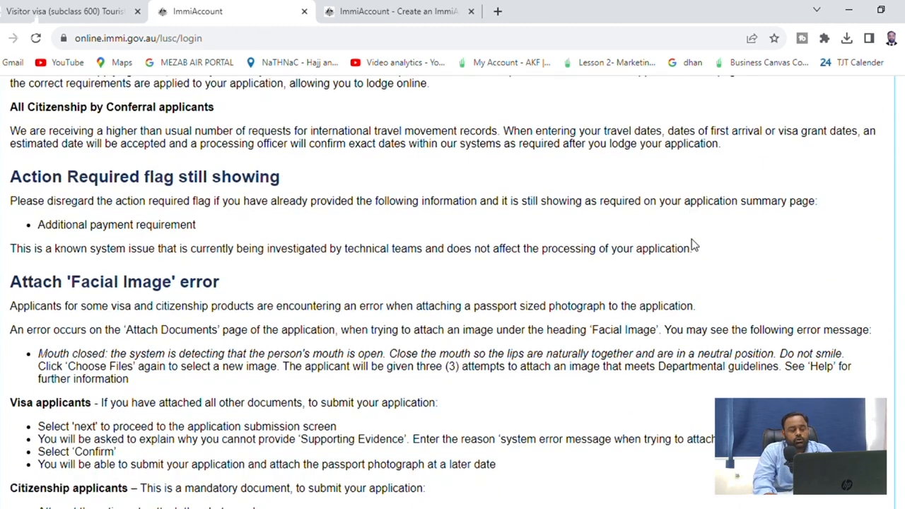
{"action": "scroll", "coordinate": [693, 245], "scroll_direction": "down", "scroll_amount": 10}
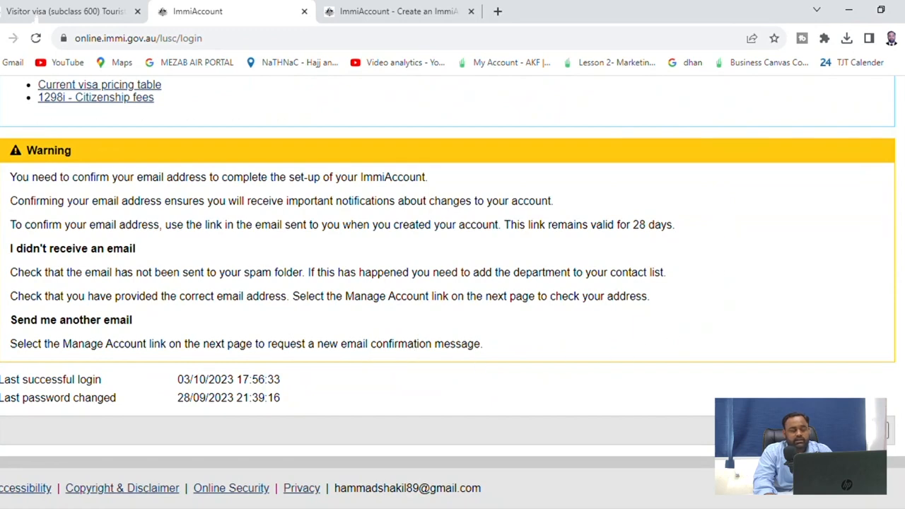
{"action": "left_click_drag", "start_coordinate": [4, 376], "coordinate": [218, 399]}
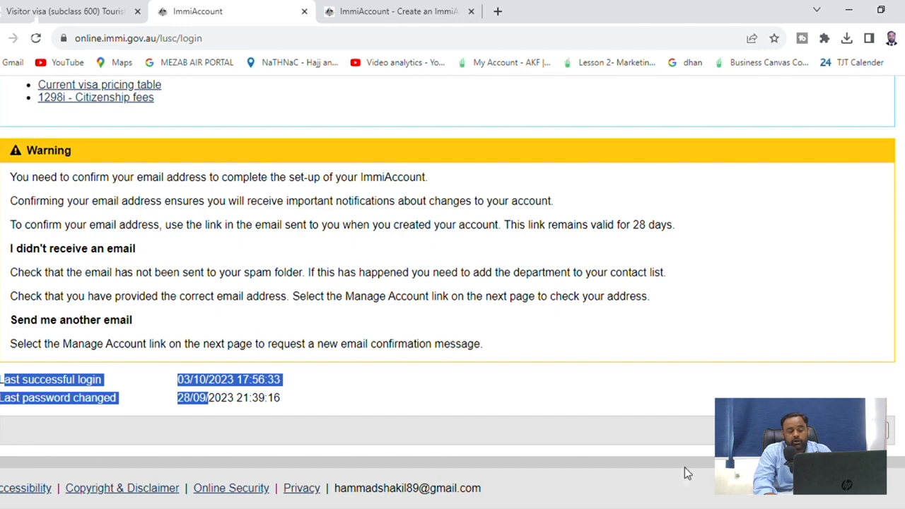
{"action": "left_click", "coordinate": [863, 430]}
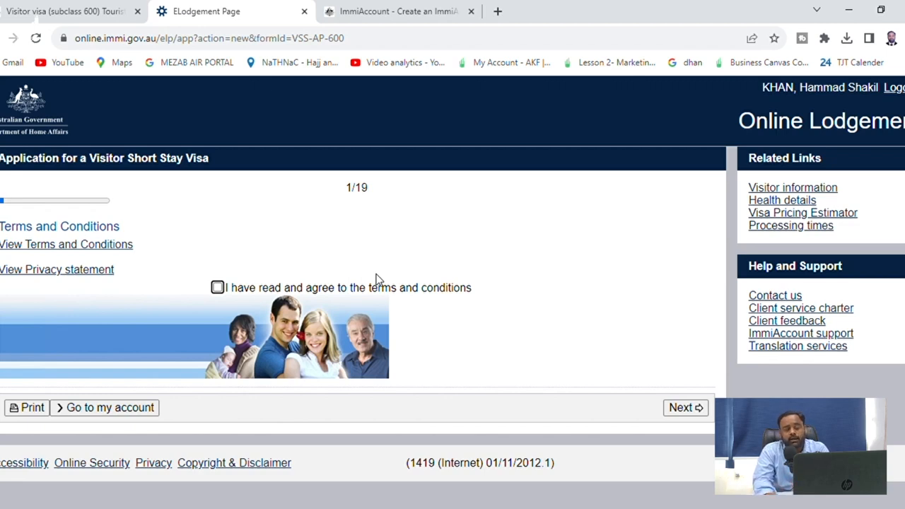
Agree to the terms and conditions, then mark the applicant as currently outside Australia
{"action": "left_click", "coordinate": [218, 287]}
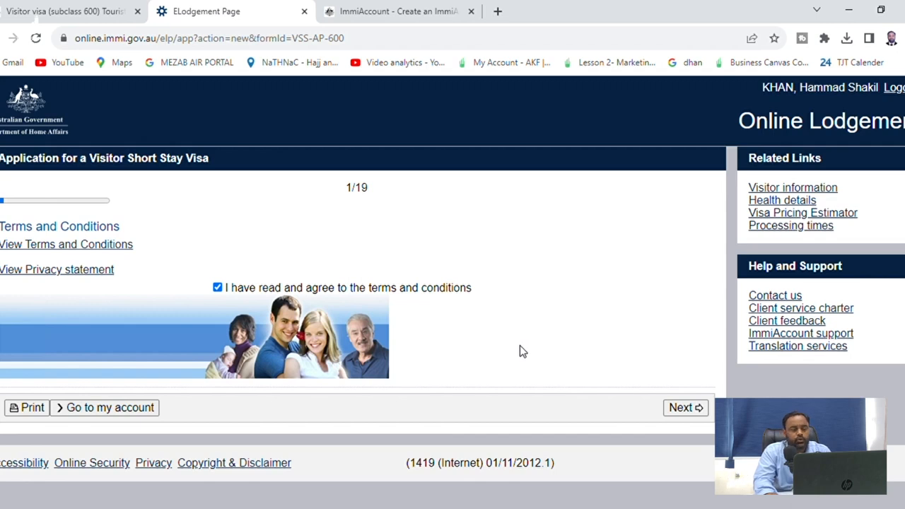
{"action": "left_click", "coordinate": [686, 407]}
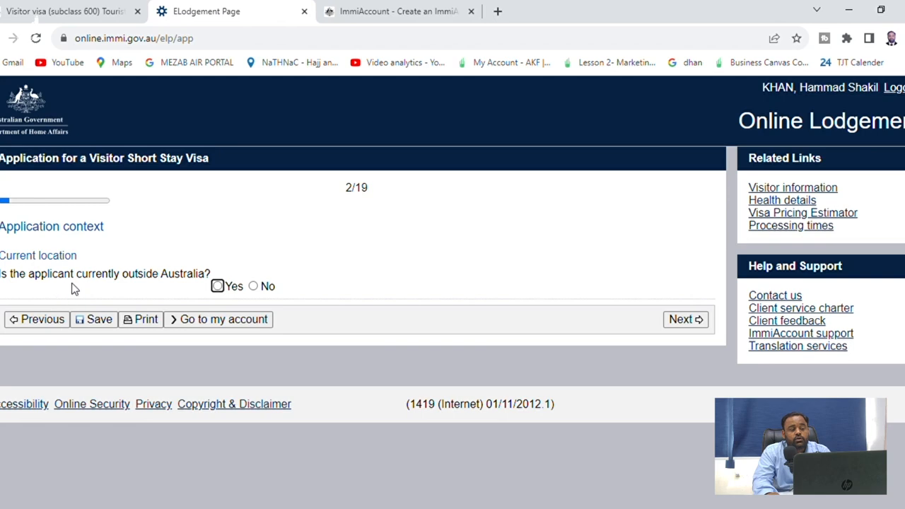
{"action": "left_click", "coordinate": [217, 285]}
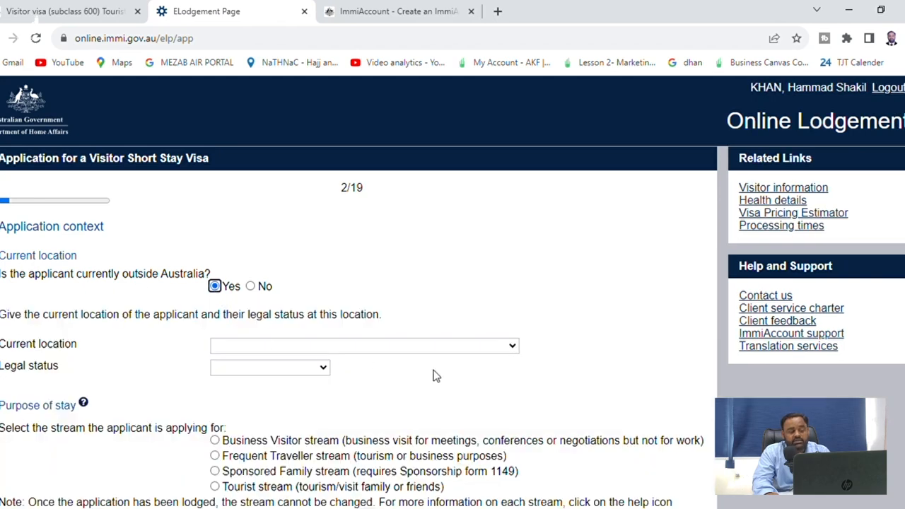
{"action": "scroll", "coordinate": [85, 352], "scroll_direction": "down", "scroll_amount": 1}
Set current location to PAKISTAN and legal status to Citizen, and select the Tourist stream
{"action": "left_click", "coordinate": [289, 274]}
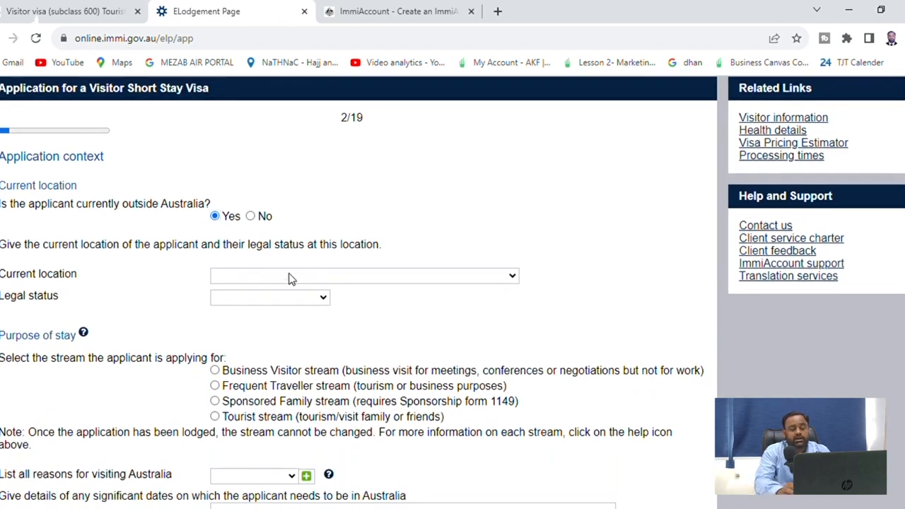
{"action": "key", "text": "p"}
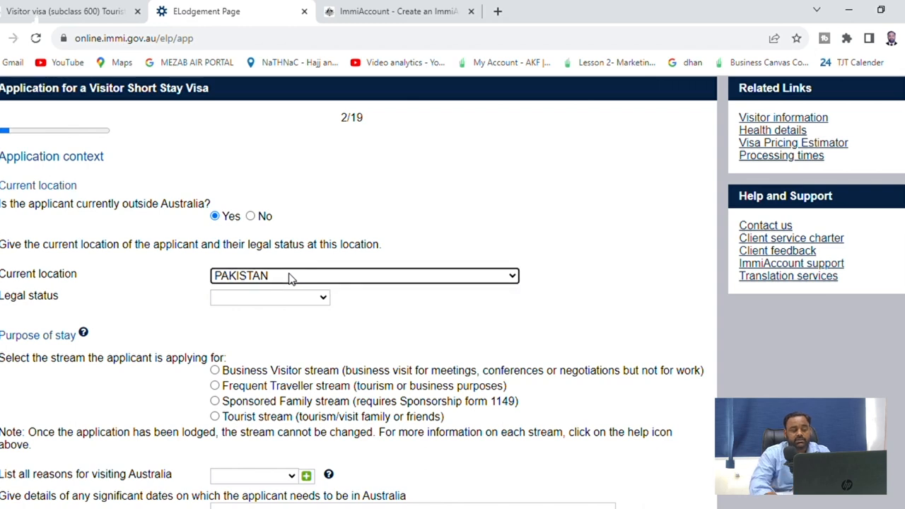
{"action": "scroll", "coordinate": [289, 277], "scroll_direction": "down", "scroll_amount": 2}
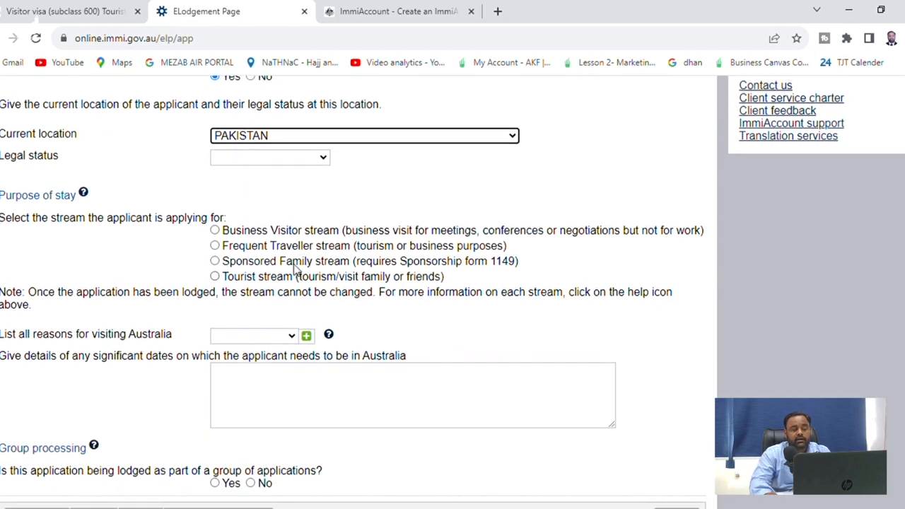
{"action": "left_click", "coordinate": [288, 163]}
{"action": "key", "text": "c"}
{"action": "key", "text": "Return"}
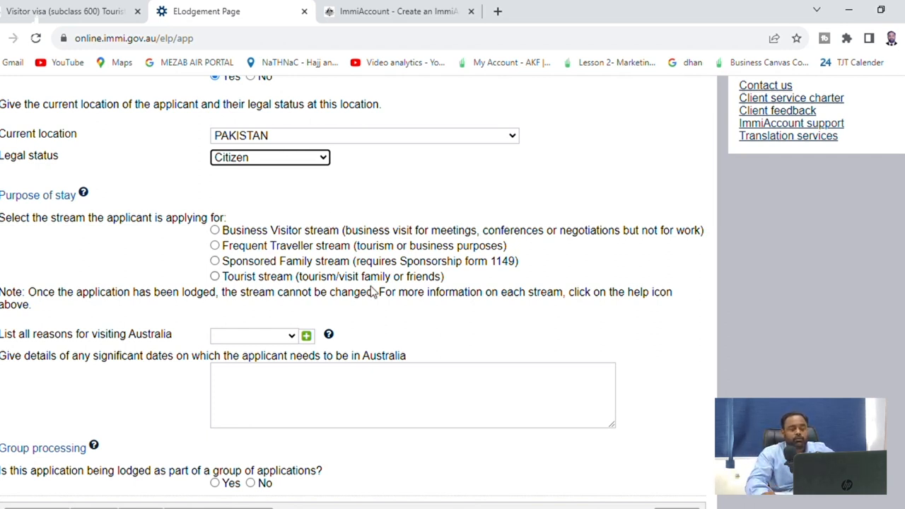
{"action": "left_click", "coordinate": [215, 276]}
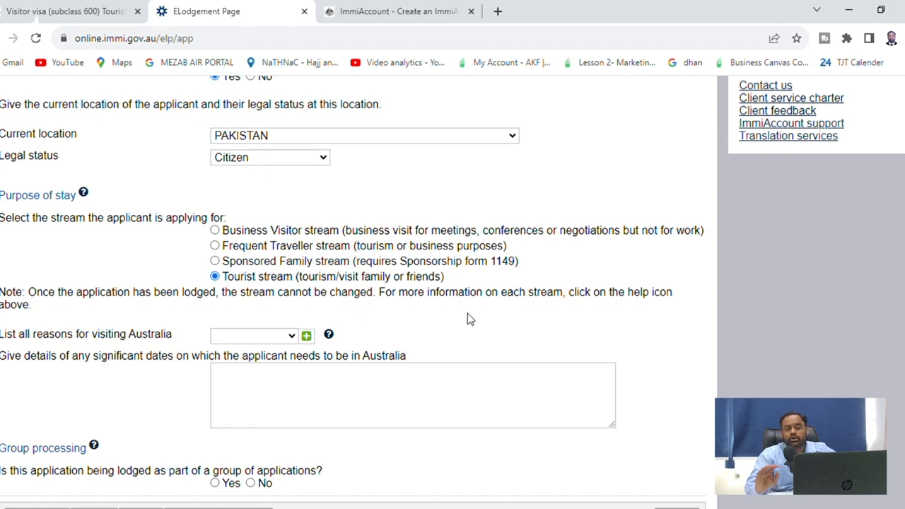
{"action": "scroll", "coordinate": [562, 375], "scroll_direction": "down", "scroll_amount": 2}
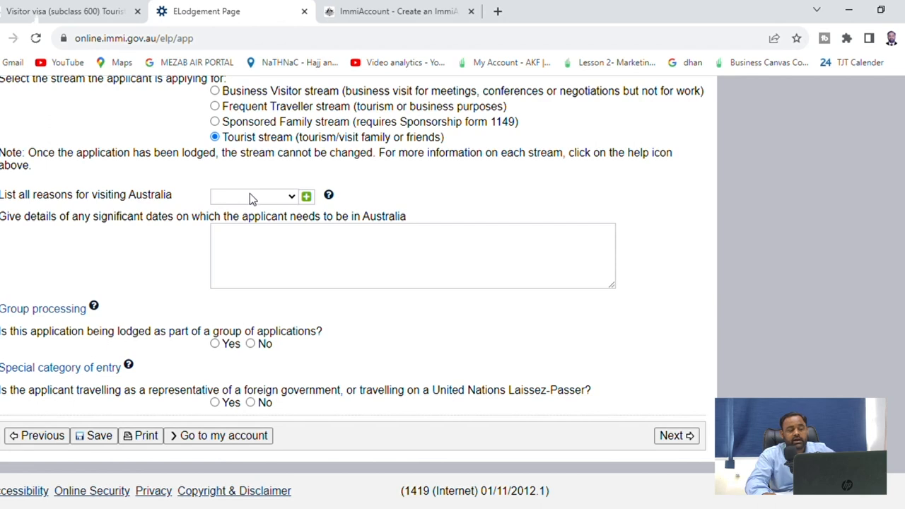
Choose Tourism as the visit reason and paste the 23 December and 2 January travel dates
{"action": "left_click", "coordinate": [254, 238]}
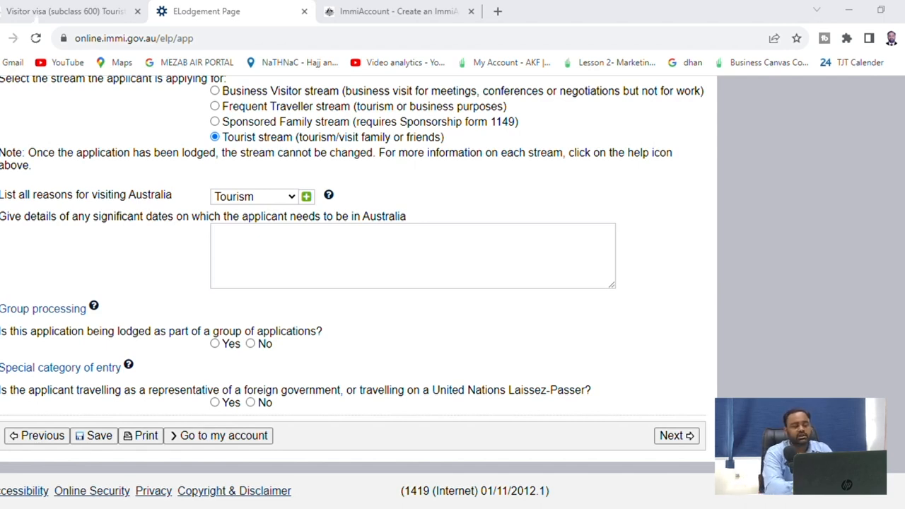
{"action": "left_click", "coordinate": [255, 196]}
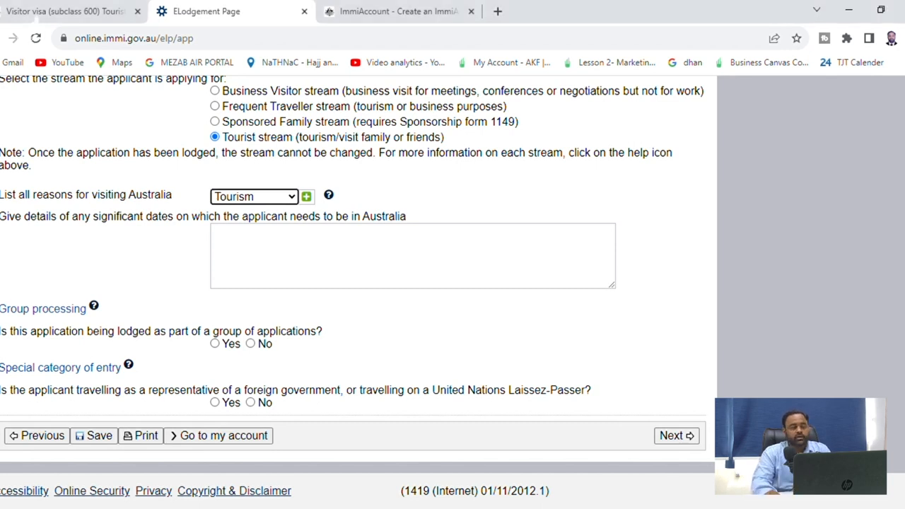
{"action": "left_click", "coordinate": [17, 503]}
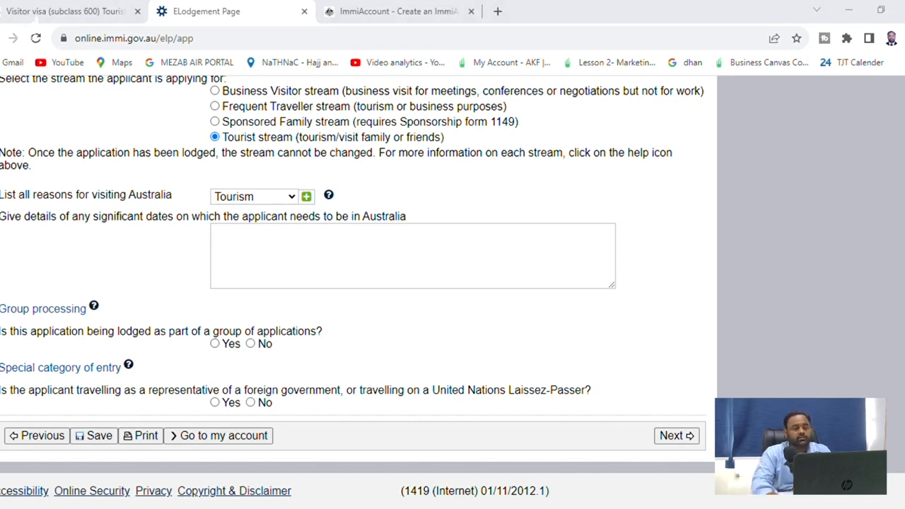
{"action": "left_click", "coordinate": [113, 503]}
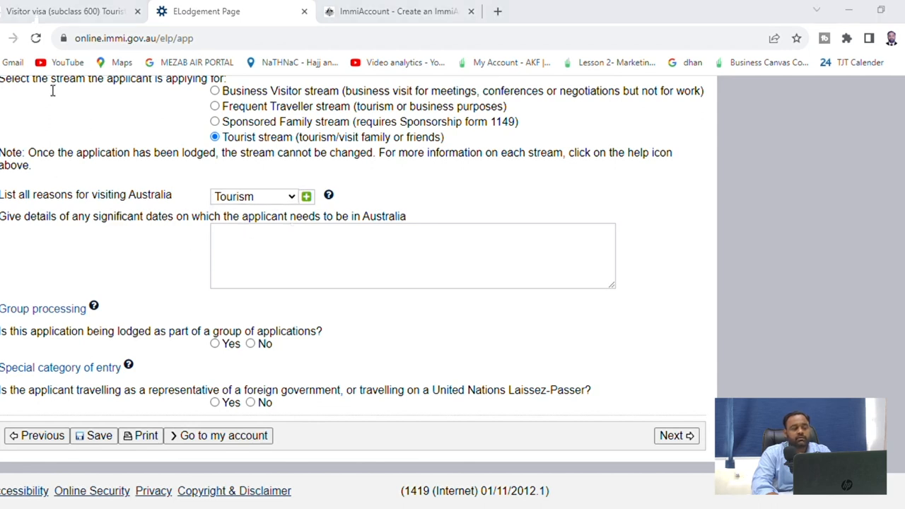
{"action": "left_click", "coordinate": [353, 260]}
{"action": "type", "text": "23rd December Khi to Melbourne"}
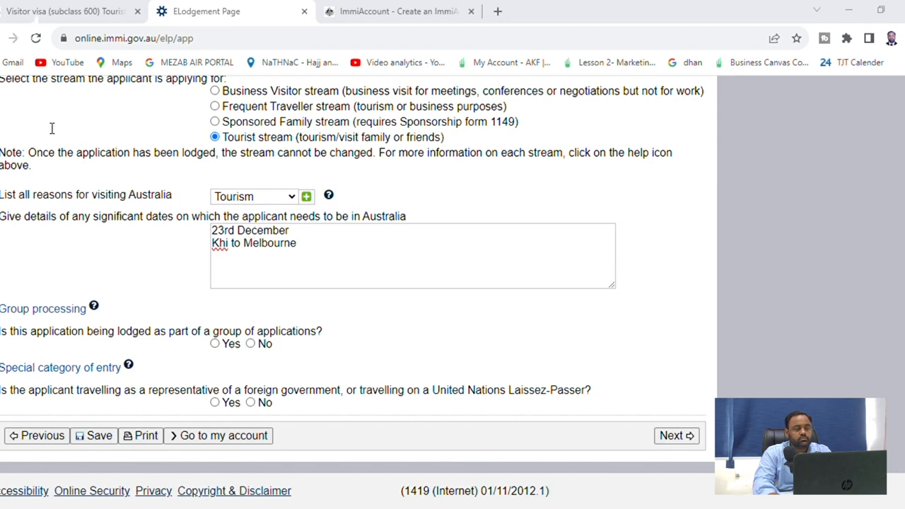
{"action": "left_click", "coordinate": [270, 264]}
{"action": "type", "text": "2nd January Melbourne to Karachi"}
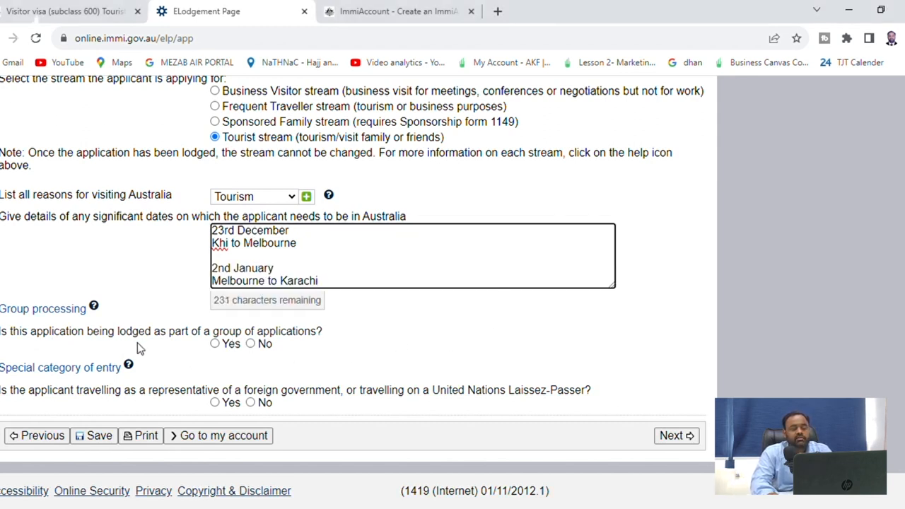
Answer No to group processing and special category entrant, then continue
{"action": "left_click", "coordinate": [258, 345]}
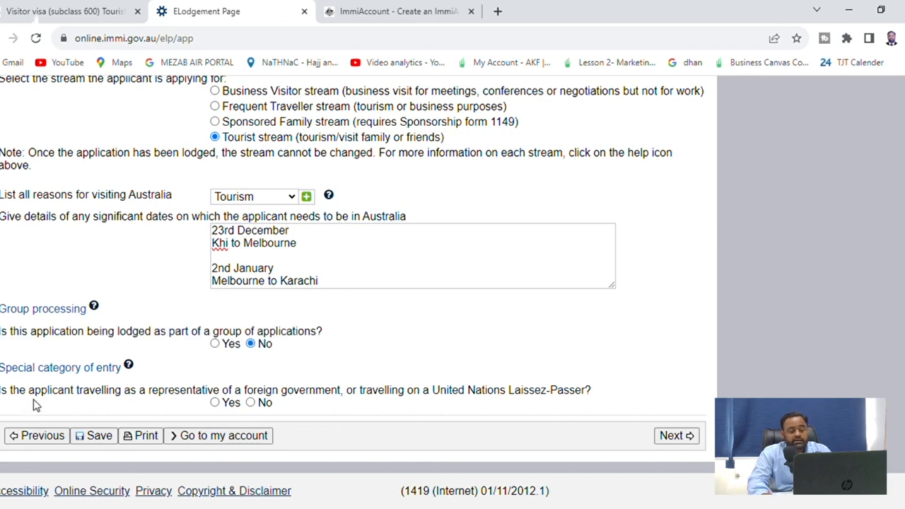
{"action": "left_click", "coordinate": [252, 403]}
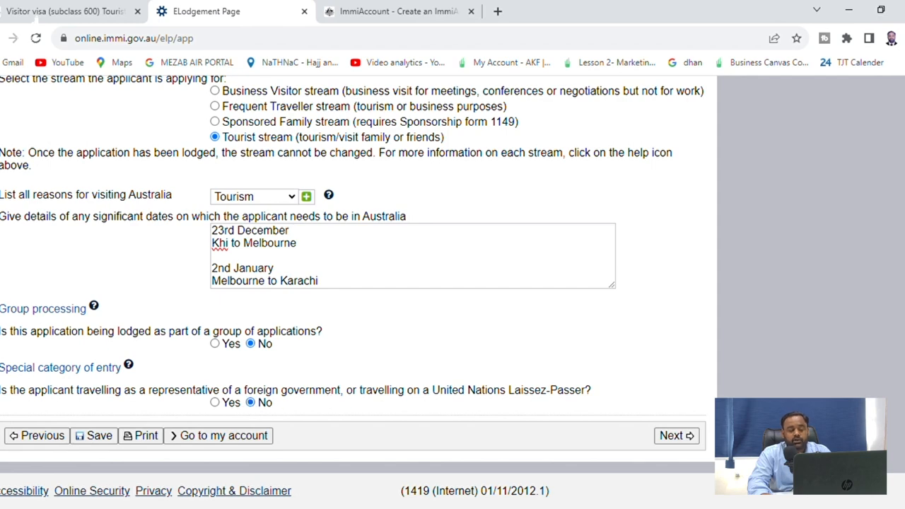
{"action": "left_click", "coordinate": [677, 437]}
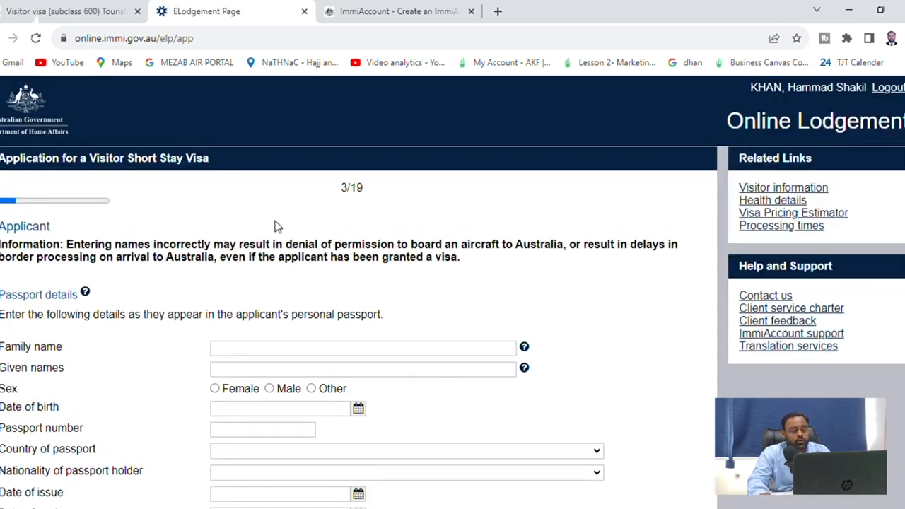
Enter the applicant's family name, given names, sex Male and date of birth
{"action": "scroll", "coordinate": [309, 257], "scroll_direction": "down", "scroll_amount": 2}
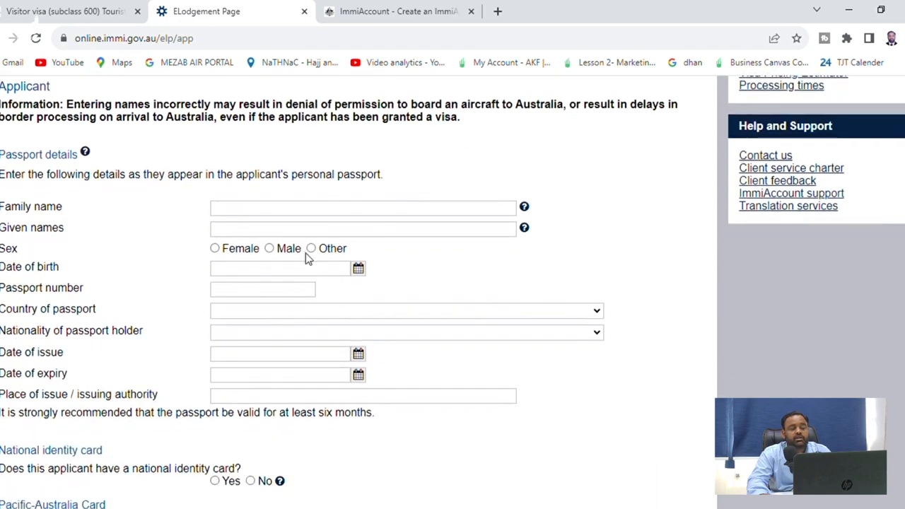
{"action": "left_click", "coordinate": [333, 212]}
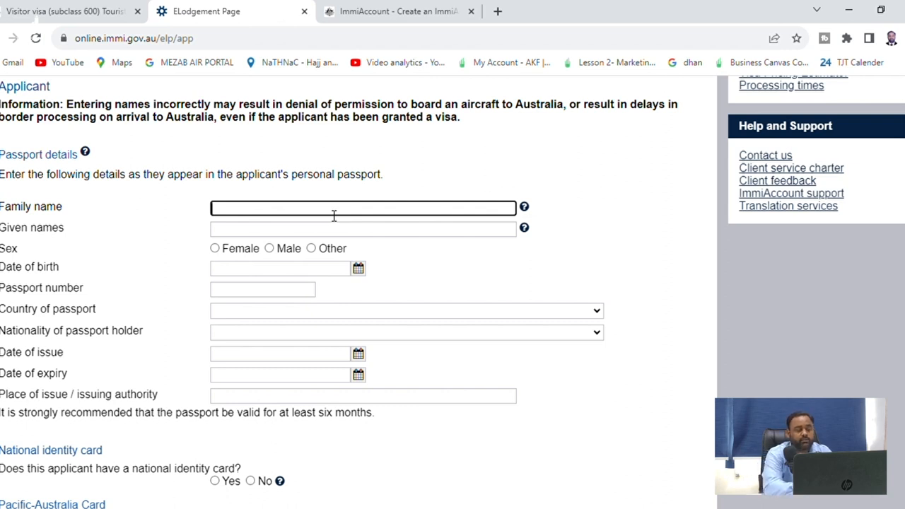
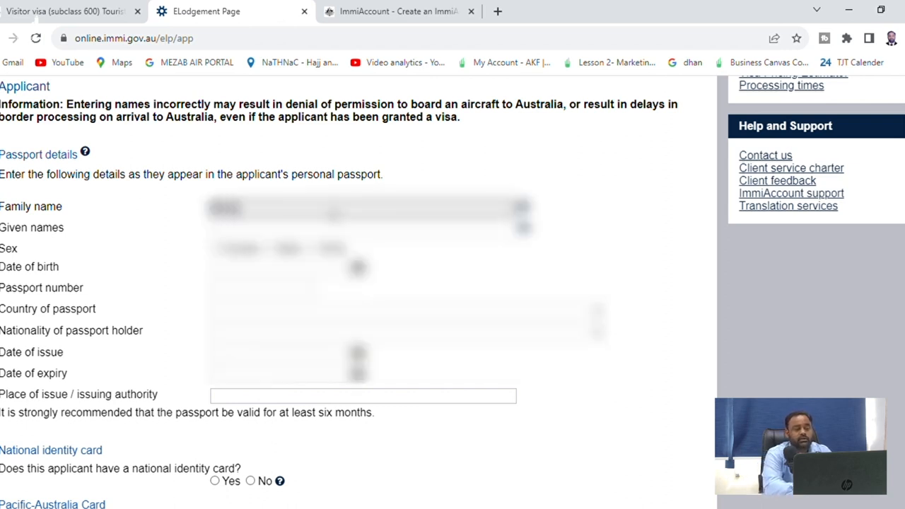
{"action": "key", "text": "Tab"}
{"action": "key", "text": "Tab"}
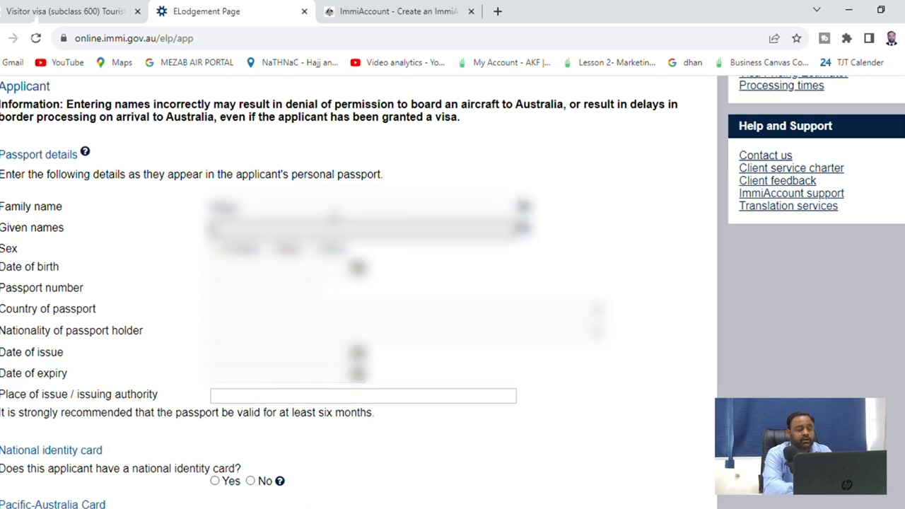
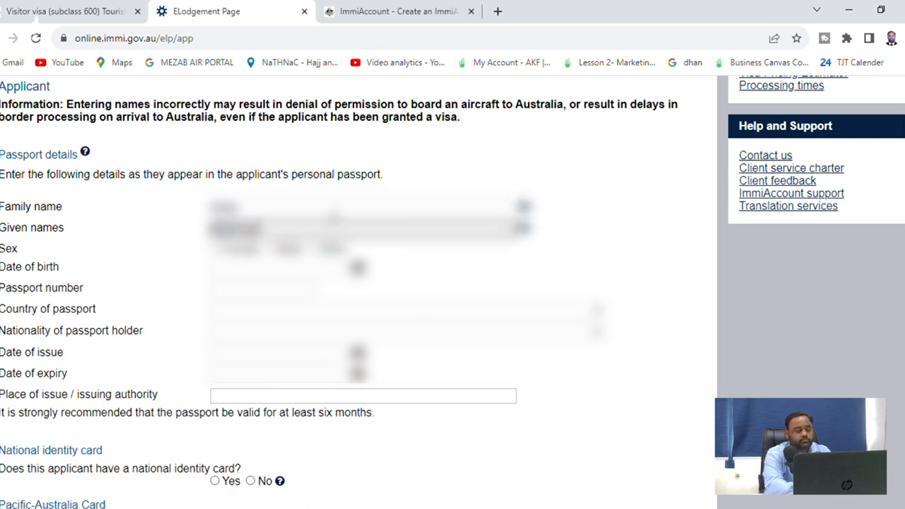
{"action": "left_click", "coordinate": [203, 291]}
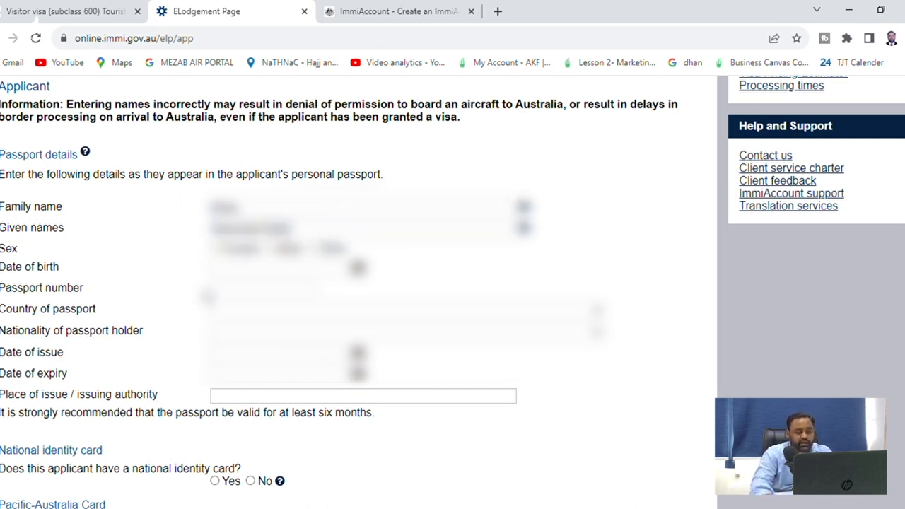
{"action": "left_click", "coordinate": [273, 250]}
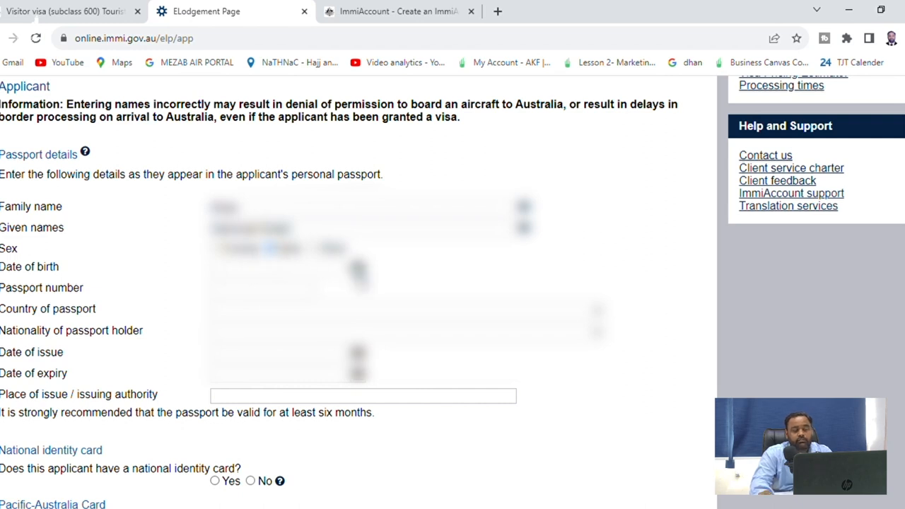
{"action": "left_click", "coordinate": [358, 267]}
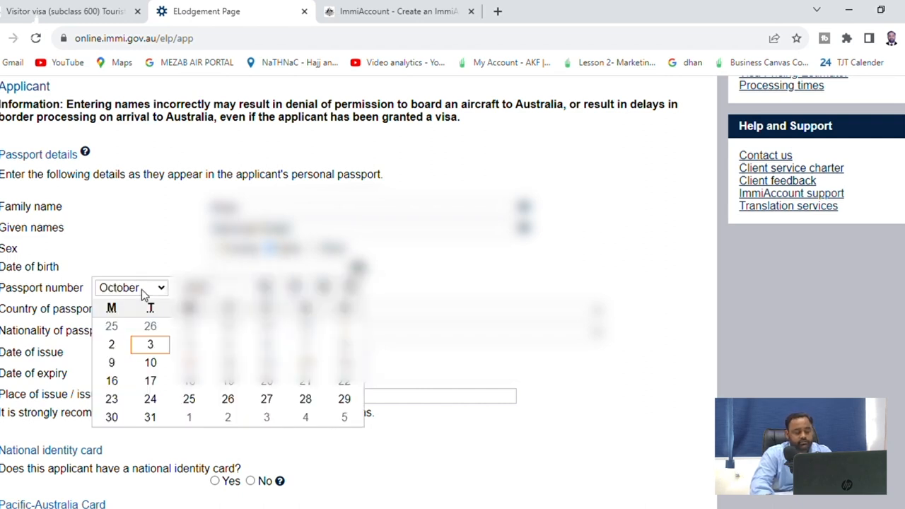
{"action": "key", "text": "Up"}
{"action": "key", "text": "Up"}
{"action": "key", "text": "Return"}
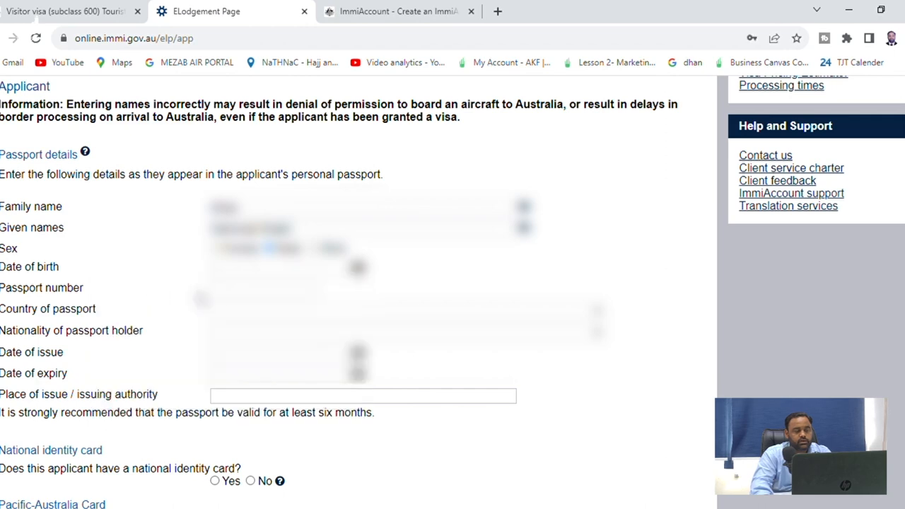
{"action": "left_click", "coordinate": [358, 269]}
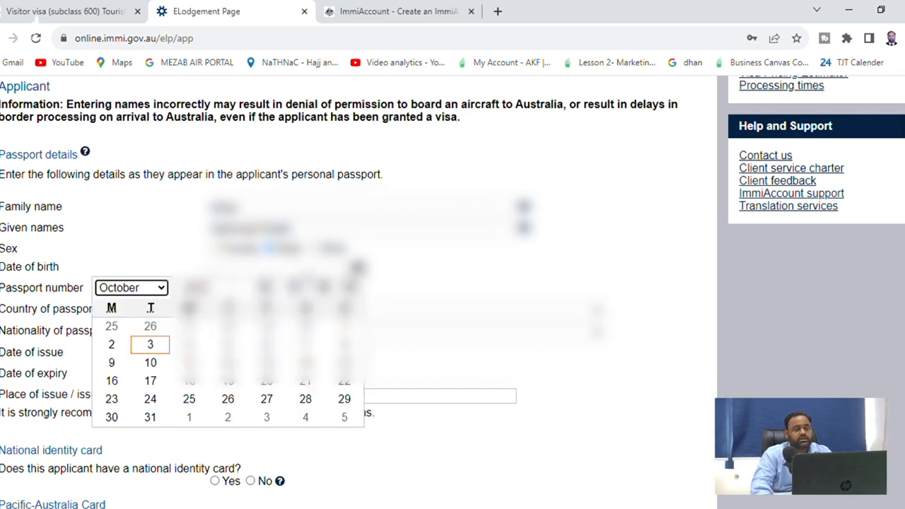
{"action": "scroll", "coordinate": [348, 397], "scroll_direction": "down", "scroll_amount": 1}
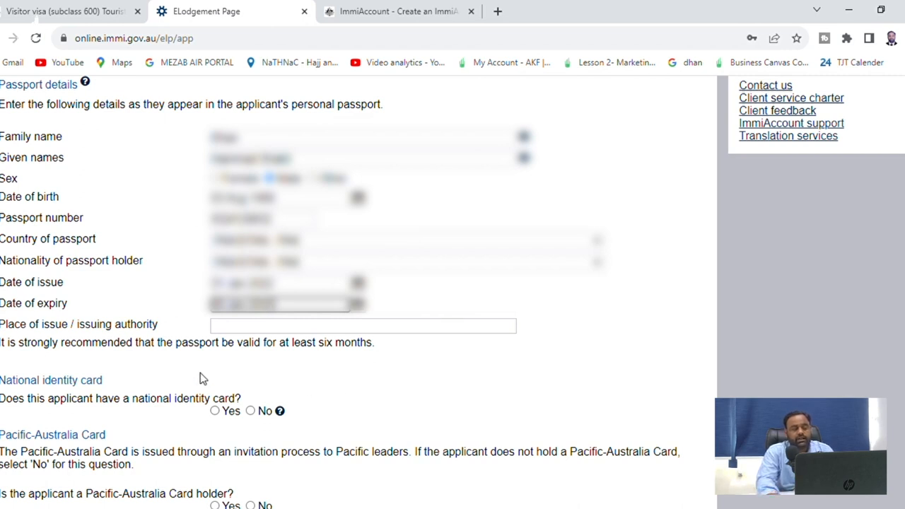
Enter Karachi, Pakistan as the place of issue and answer Yes to holding a national identity card
{"action": "left_click", "coordinate": [253, 329]}
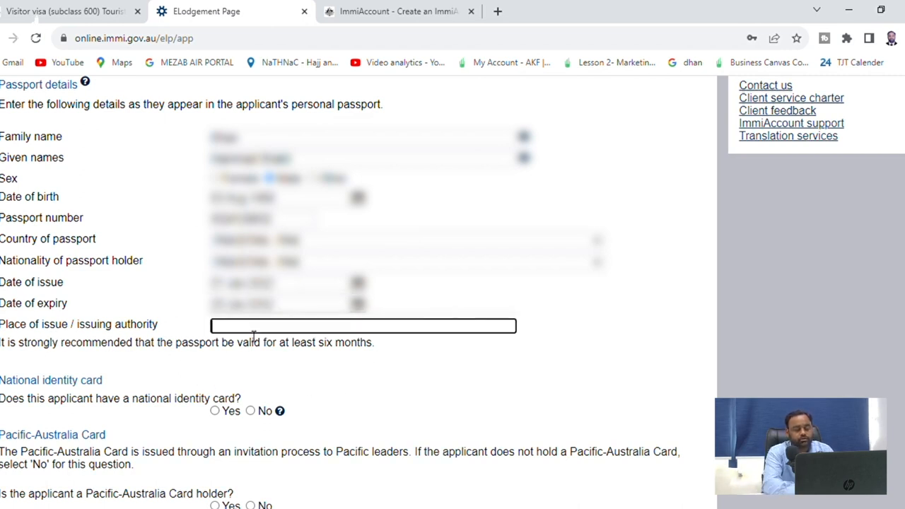
{"action": "type", "text": "Kara"}
{"action": "key", "text": "BackSpace"}
{"action": "key", "text": "BackSpace"}
{"action": "key", "text": "BackSpace"}
{"action": "key", "text": "BackSpace"}
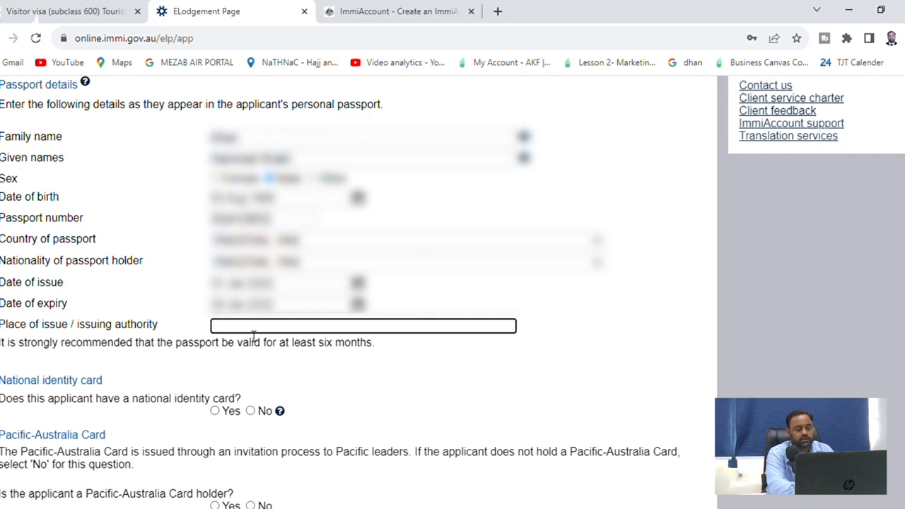
{"action": "type", "text": "Karachi "}
{"action": "type", "text": "Paki"}
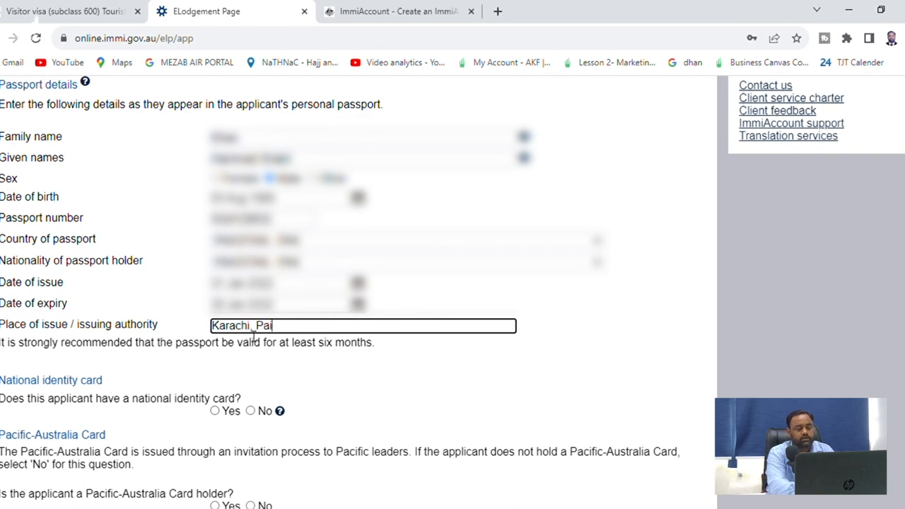
{"action": "type", "text": "sta"}
{"action": "key", "text": "BackSpace"}
{"action": "key", "text": "BackSpace"}
{"action": "key", "text": "BackSpace"}
{"action": "key", "text": "BackSpace"}
{"action": "type", "text": "kistan"}
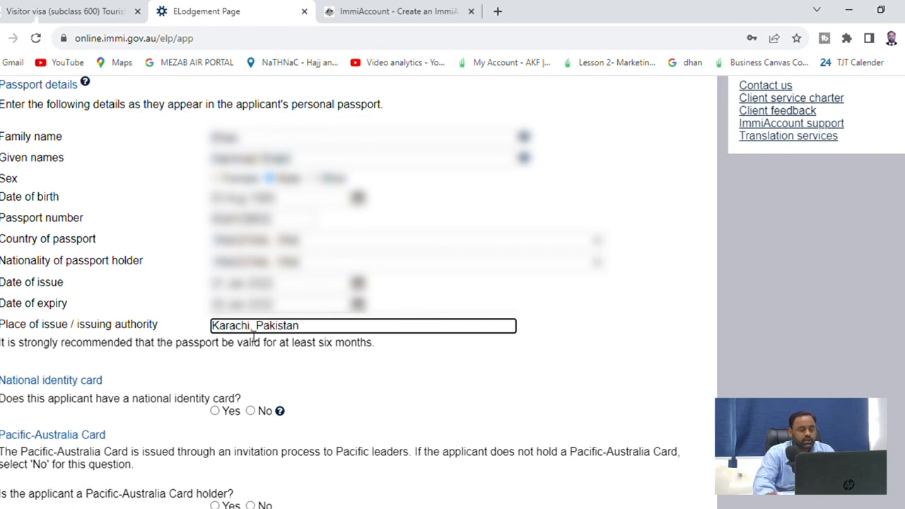
{"action": "left_click", "coordinate": [217, 411]}
Add the applicant's national identity card details and confirm them
{"action": "scroll", "coordinate": [427, 408], "scroll_direction": "down", "scroll_amount": 1}
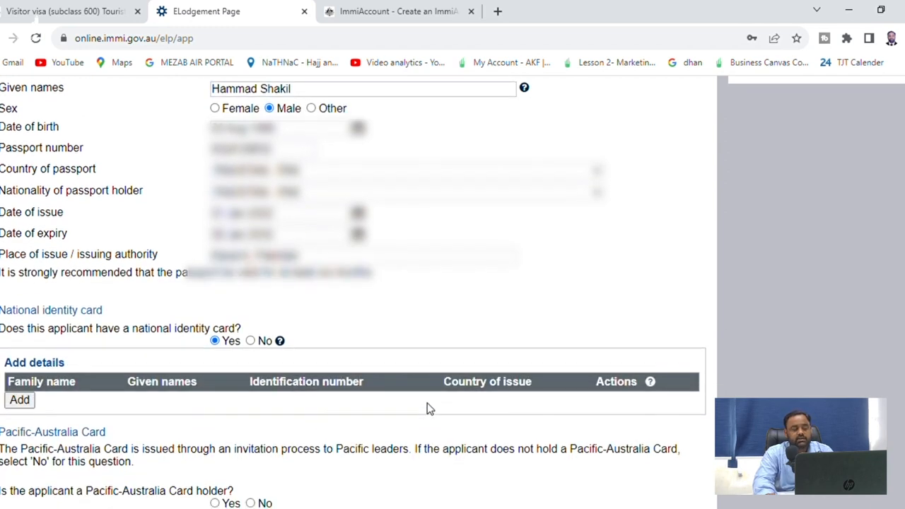
{"action": "left_click", "coordinate": [20, 401]}
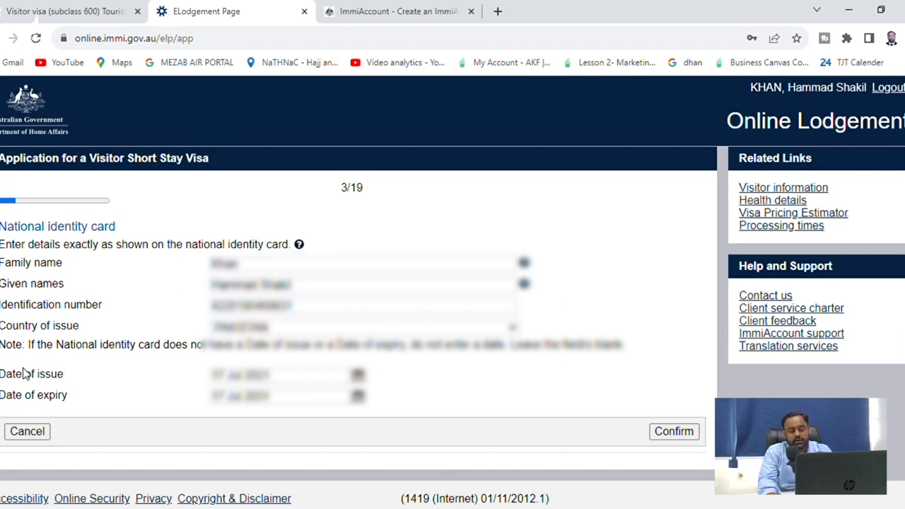
{"action": "left_click", "coordinate": [669, 432]}
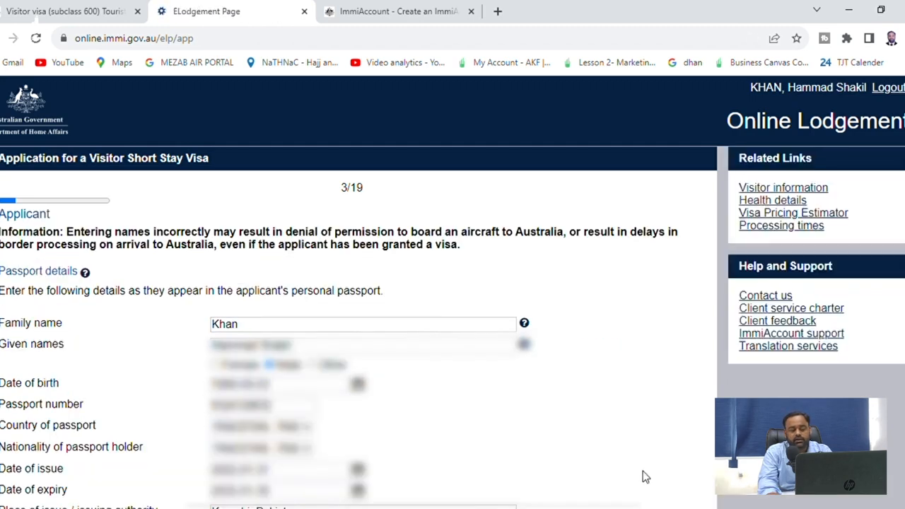
Answer No to Pacific-Australia Card and set birthplace to Karachi, Sindh, PAKISTAN
{"action": "scroll", "coordinate": [558, 428], "scroll_direction": "down", "scroll_amount": 7}
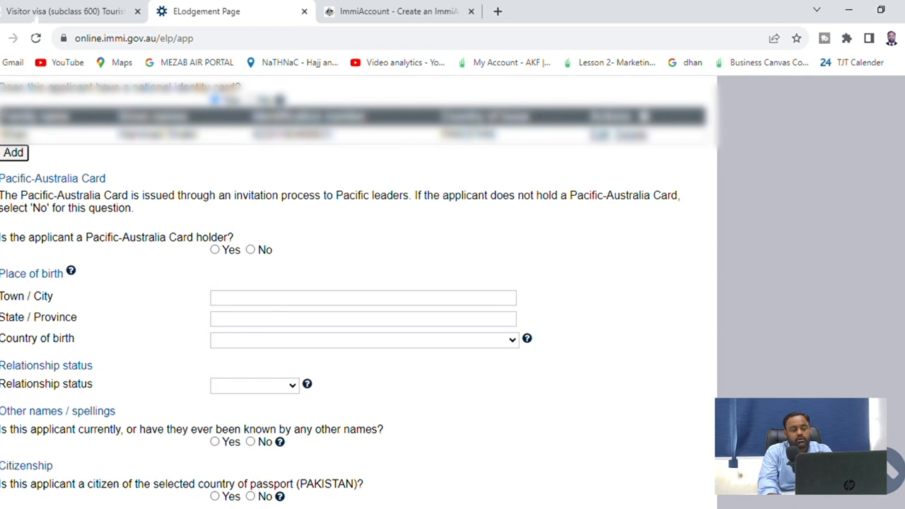
{"action": "scroll", "coordinate": [32, 153], "scroll_direction": "up", "scroll_amount": 1}
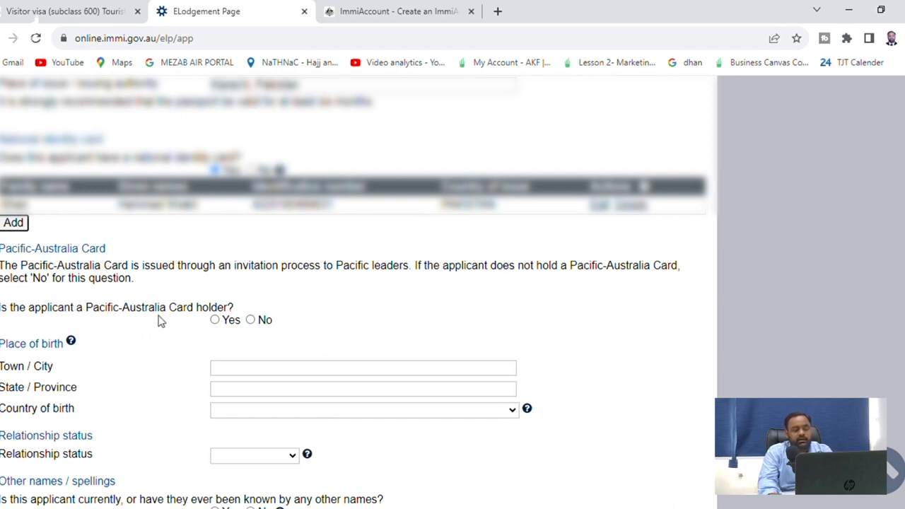
{"action": "left_click", "coordinate": [251, 319]}
{"action": "scroll", "coordinate": [259, 384], "scroll_direction": "down", "scroll_amount": 2}
{"action": "left_click", "coordinate": [271, 236]}
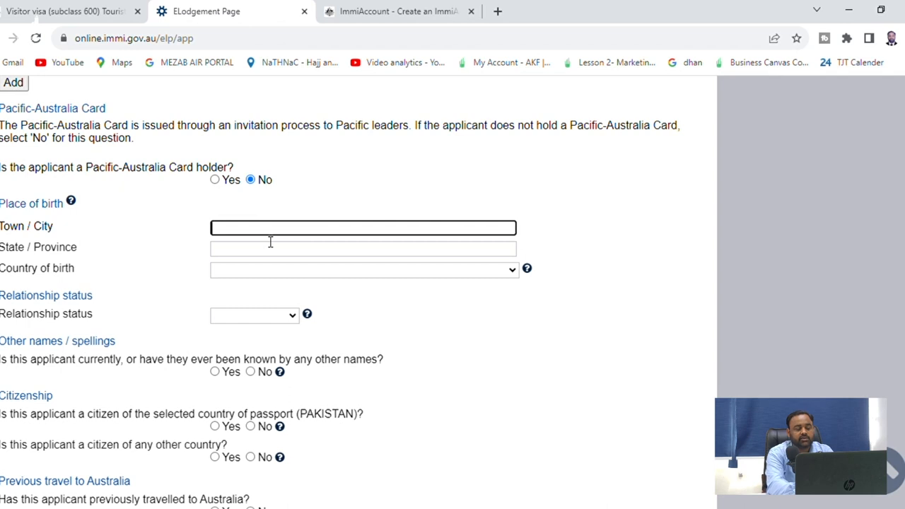
{"action": "type", "text": "Karachi"}
{"action": "key", "text": "Tab"}
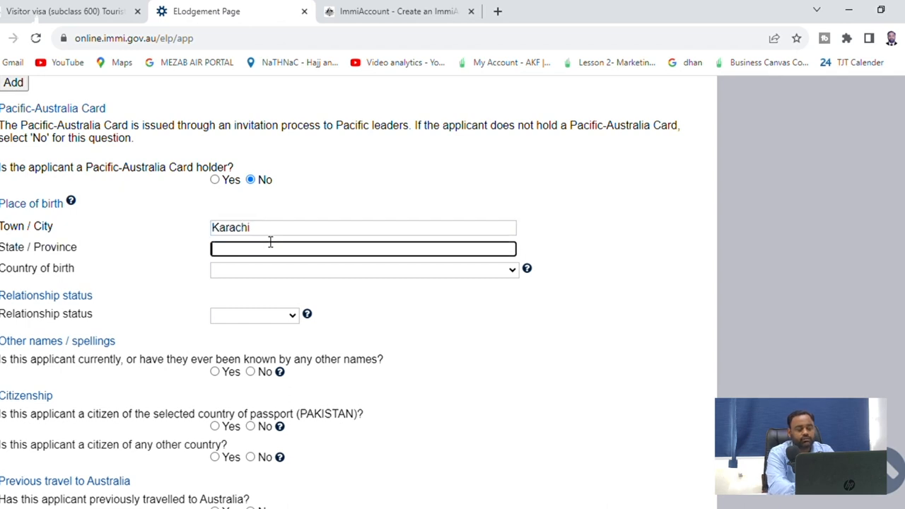
{"action": "type", "text": "Sindh"}
{"action": "key", "text": "Tab"}
{"action": "key", "text": "p"}
{"action": "key", "text": "Tab"}
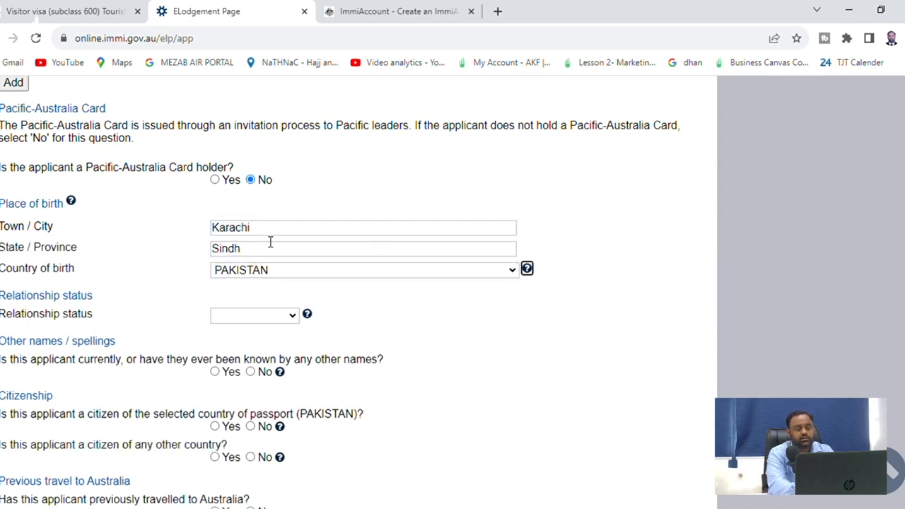
Set relationship status to Married and answer No to being known by other names
{"action": "left_click", "coordinate": [270, 322]}
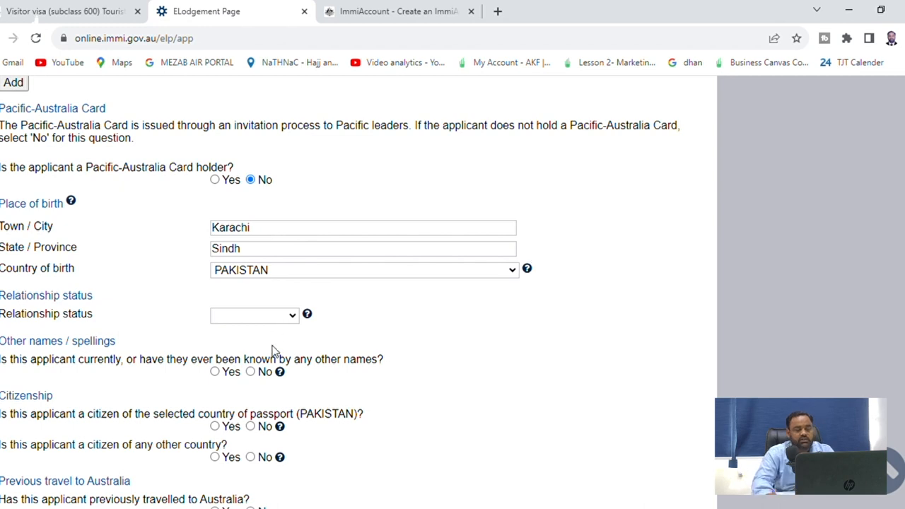
{"action": "key", "text": "m"}
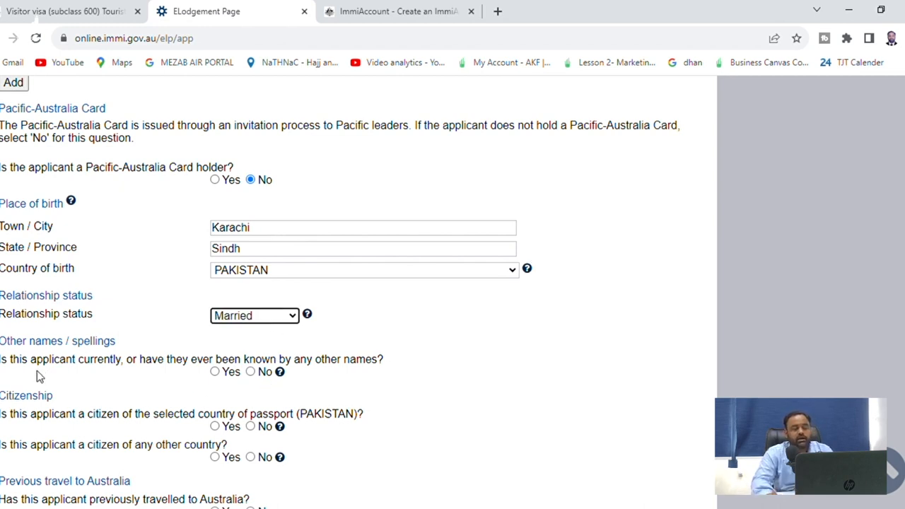
{"action": "left_click", "coordinate": [258, 377]}
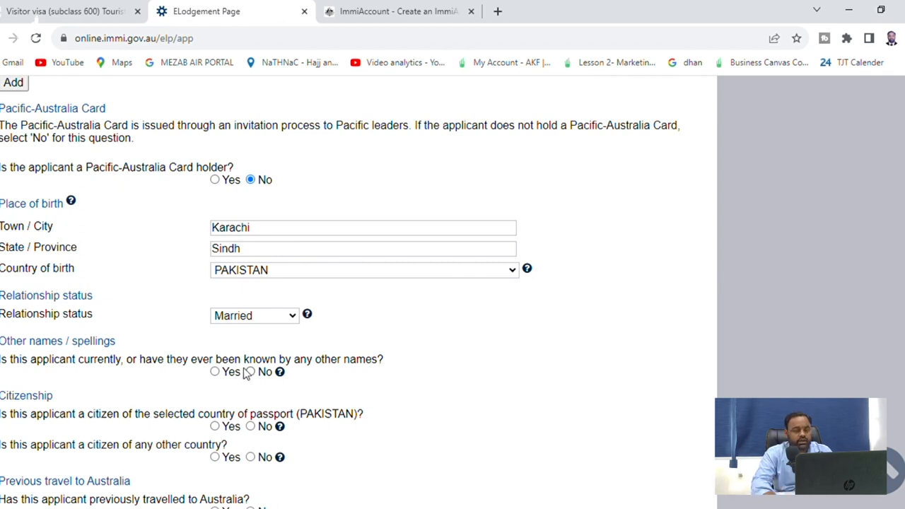
{"action": "left_click", "coordinate": [215, 372]}
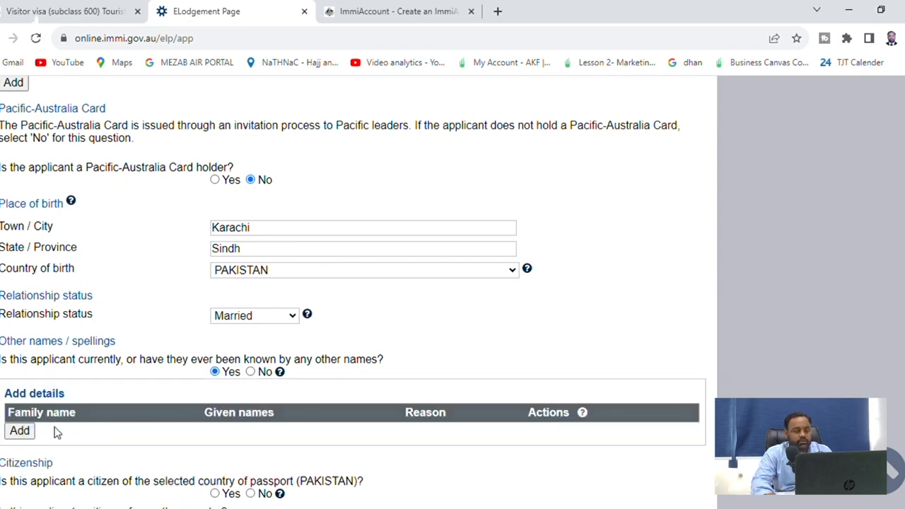
{"action": "left_click", "coordinate": [262, 374]}
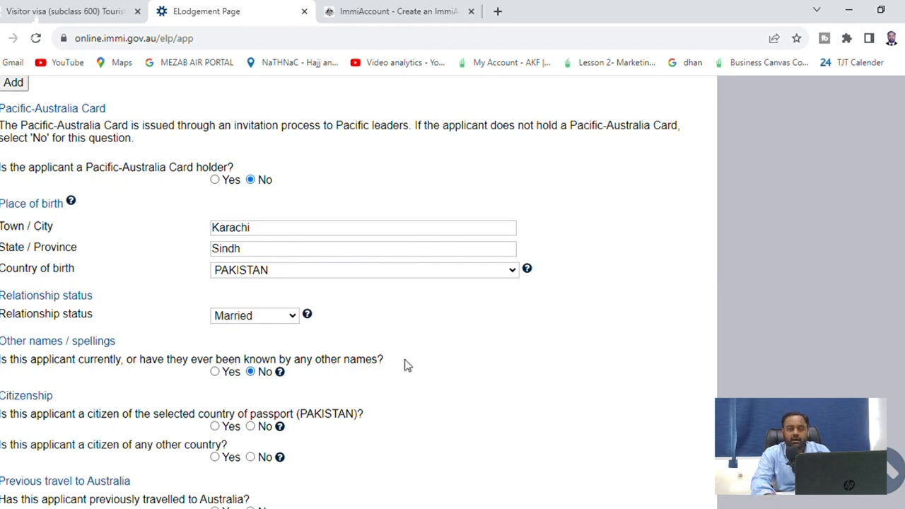
{"action": "scroll", "coordinate": [420, 420], "scroll_direction": "down", "scroll_amount": 1}
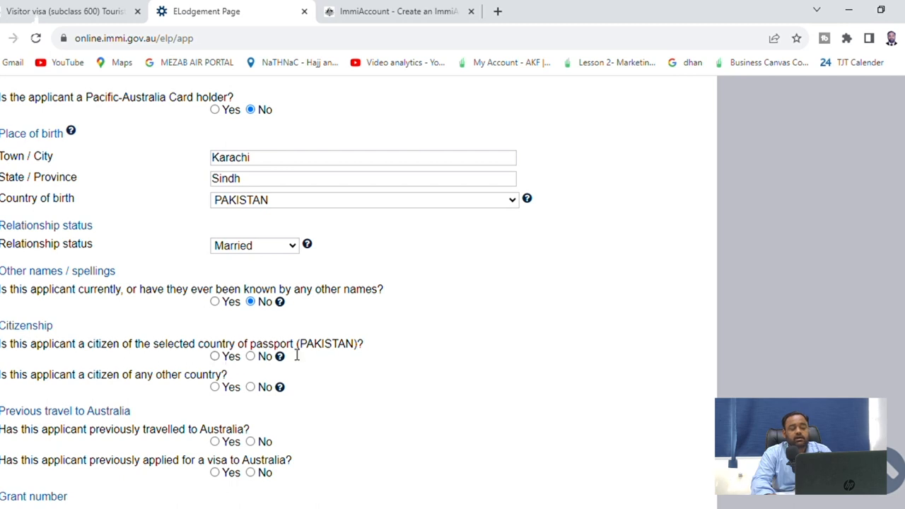
Confirm Pakistani citizenship and answer No to other citizenship, prior travel, visas, documents and health examination
{"action": "left_click", "coordinate": [215, 356]}
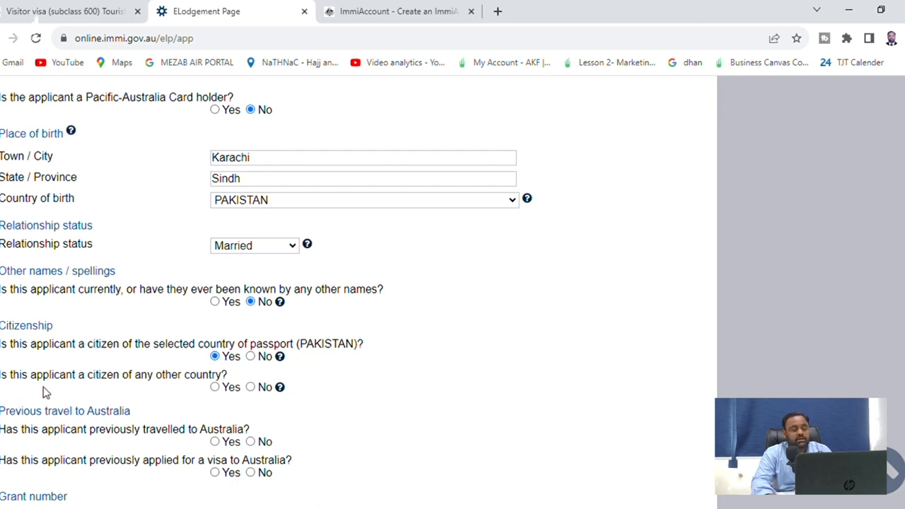
{"action": "left_click", "coordinate": [251, 388]}
{"action": "scroll", "coordinate": [142, 428], "scroll_direction": "down", "scroll_amount": 1}
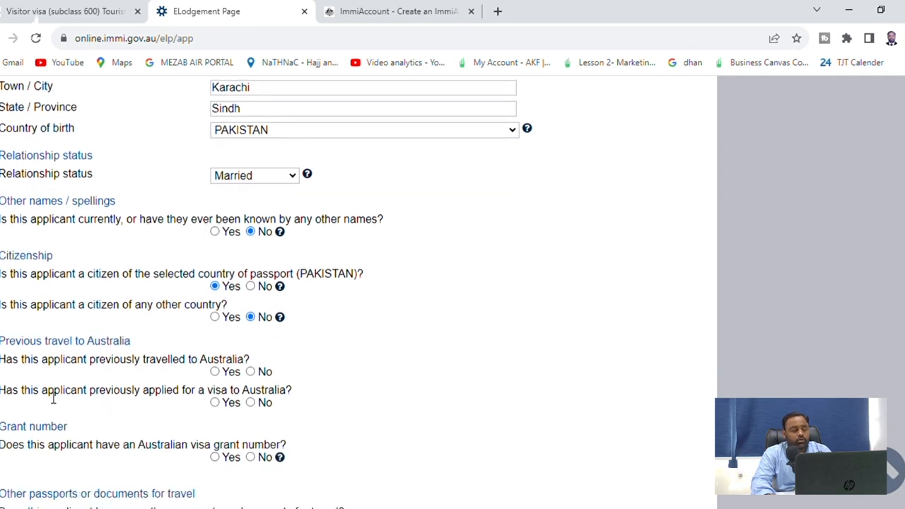
{"action": "left_click", "coordinate": [250, 371]}
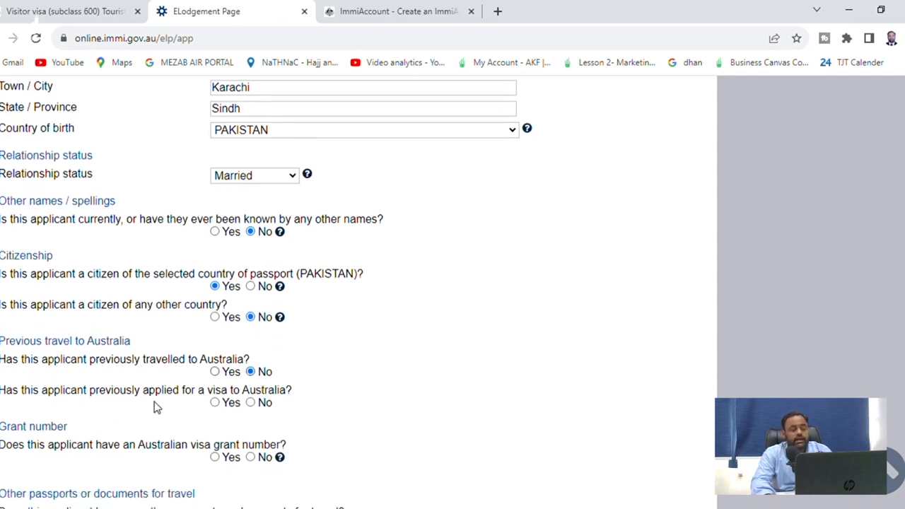
{"action": "left_click", "coordinate": [256, 408]}
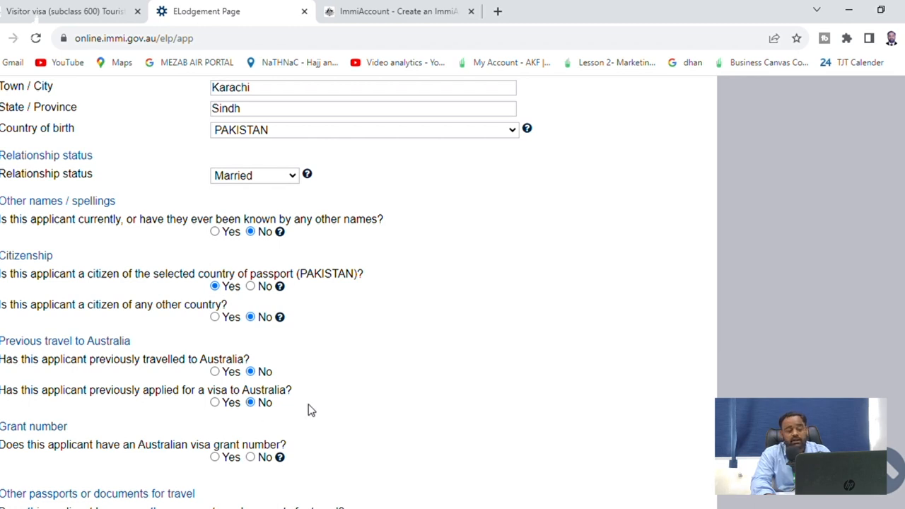
{"action": "scroll", "coordinate": [311, 411], "scroll_direction": "down", "scroll_amount": 3}
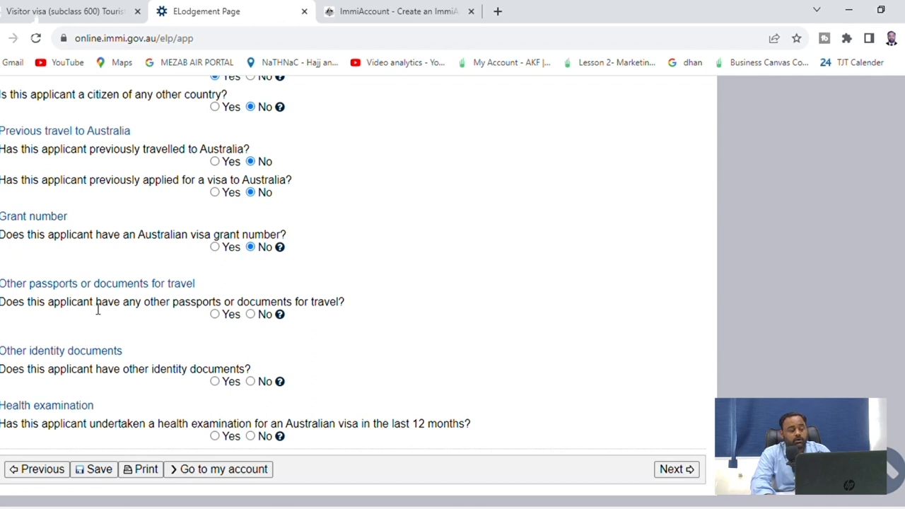
{"action": "left_click", "coordinate": [252, 315]}
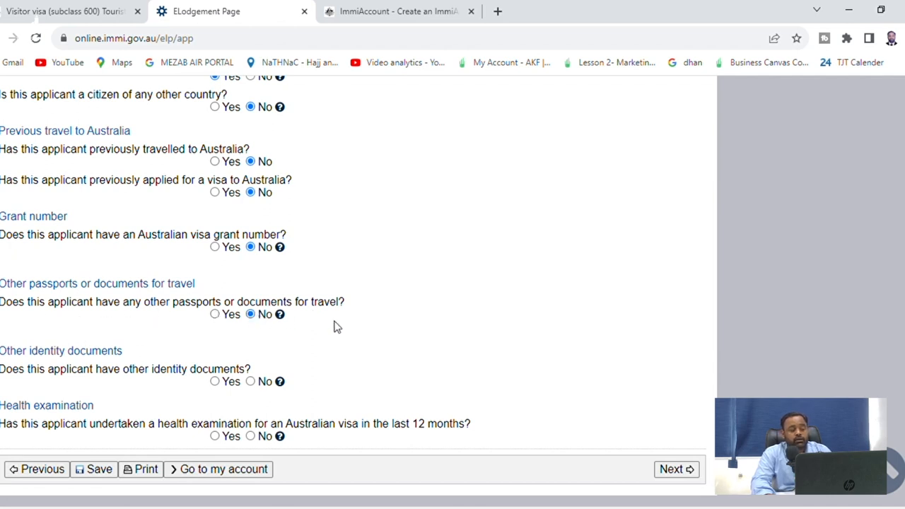
{"action": "left_click", "coordinate": [253, 382]}
{"action": "scroll", "coordinate": [212, 393], "scroll_direction": "down", "scroll_amount": 1}
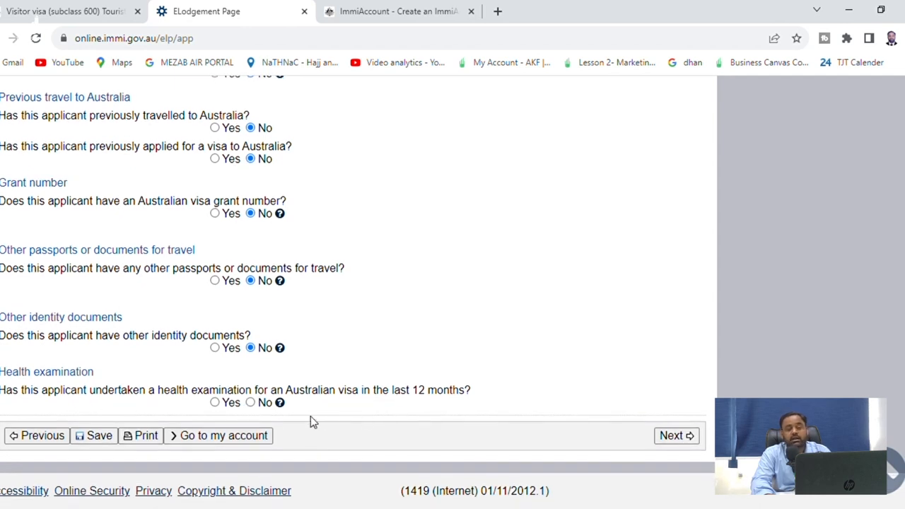
{"action": "left_click", "coordinate": [263, 404]}
Answer Yes to 'Is the above information correct?' and continue to Travelling companions (5/19)
{"action": "left_click", "coordinate": [675, 437]}
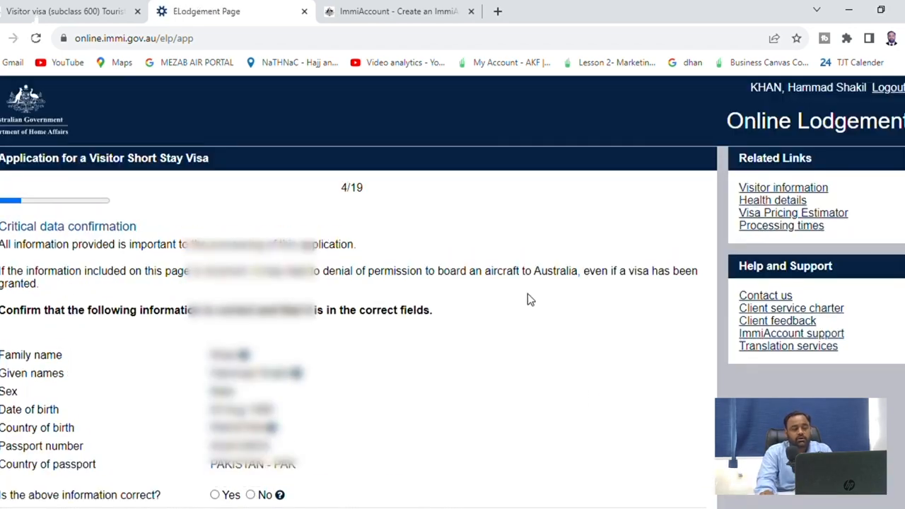
{"action": "scroll", "coordinate": [521, 288], "scroll_direction": "down", "scroll_amount": 2}
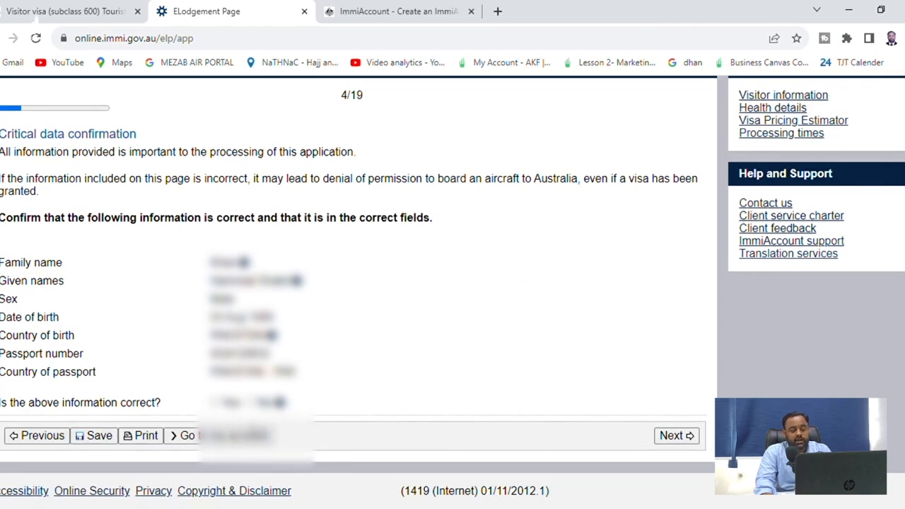
{"action": "left_click", "coordinate": [226, 405]}
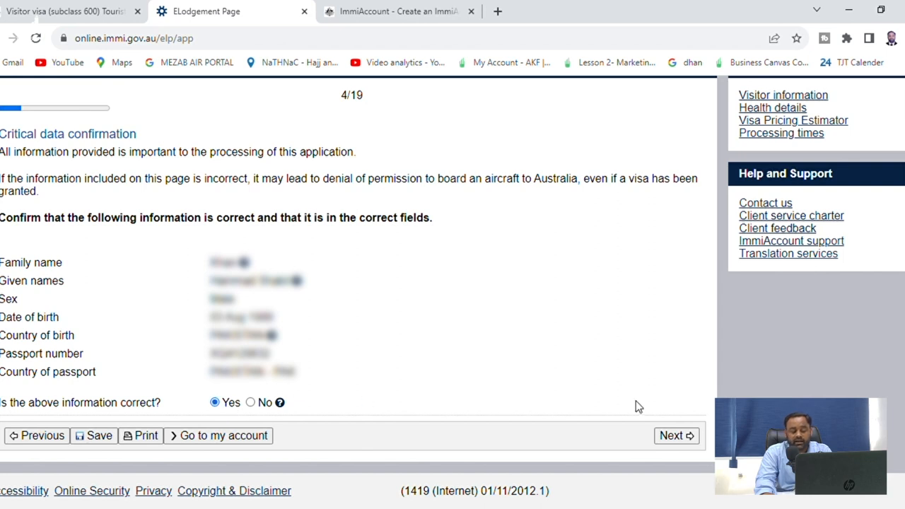
{"action": "left_click", "coordinate": [677, 437]}
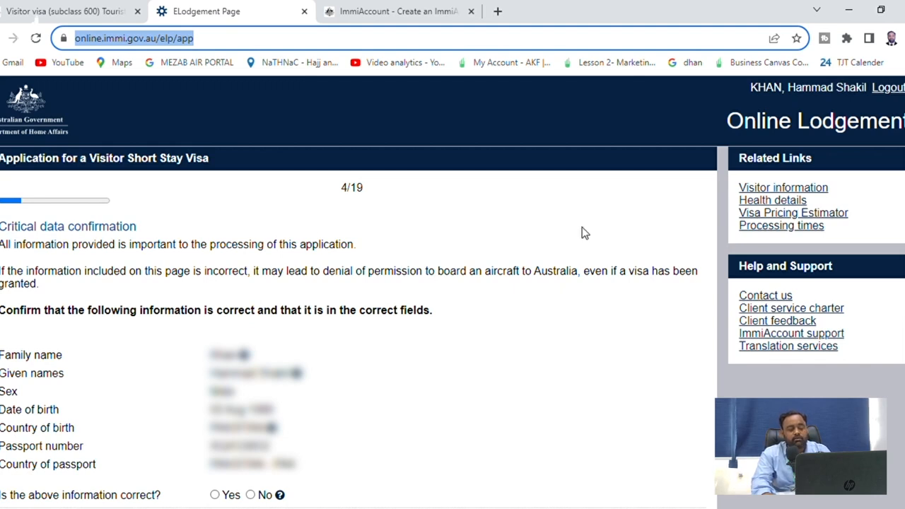
{"action": "scroll", "coordinate": [584, 237], "scroll_direction": "down", "scroll_amount": 1}
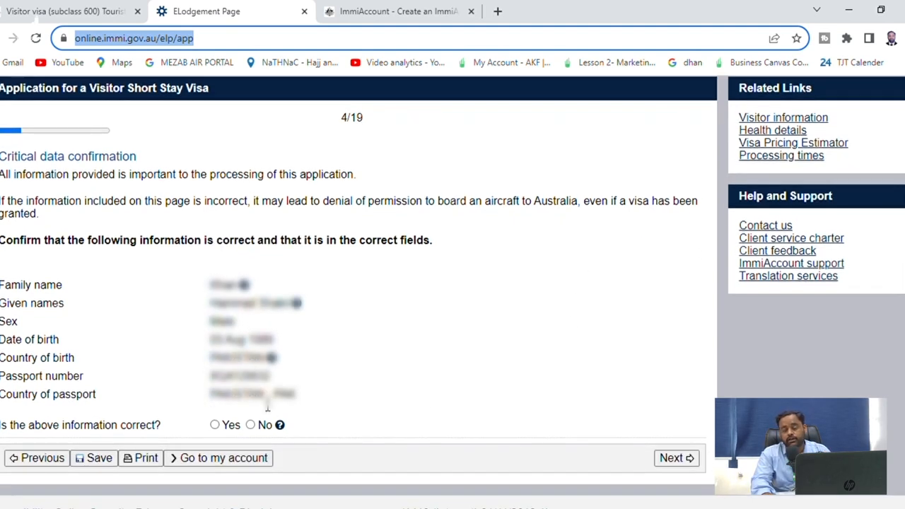
{"action": "left_click", "coordinate": [220, 427]}
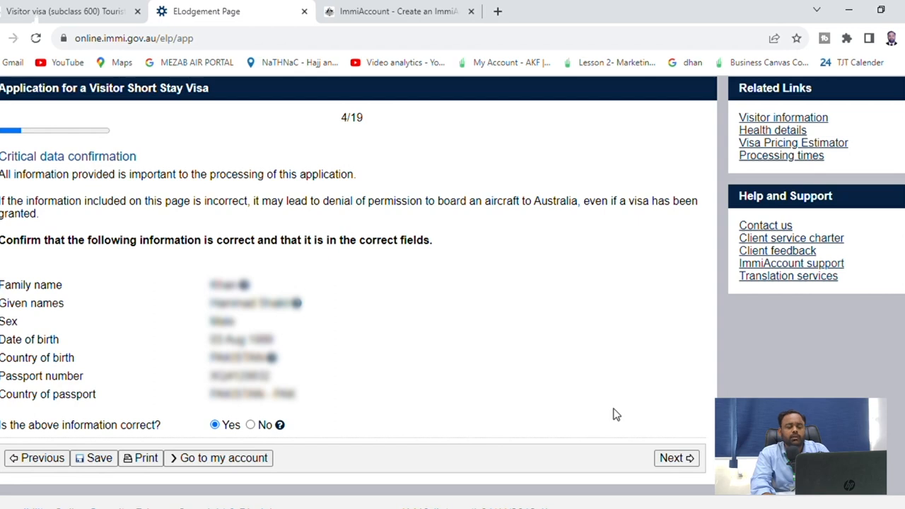
{"action": "left_click", "coordinate": [664, 459]}
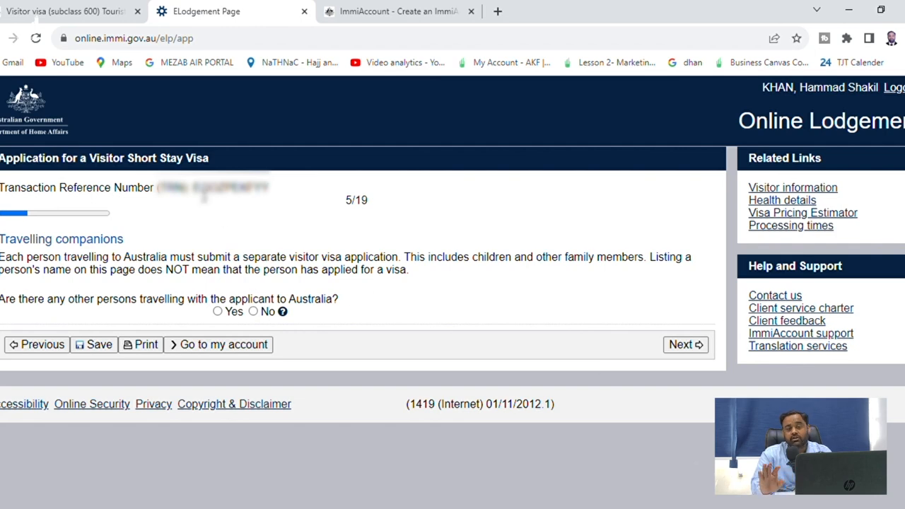
Answer No to other persons travelling with the applicant and continue to Contact details
{"action": "left_click_drag", "start_coordinate": [157, 188], "coordinate": [274, 203]}
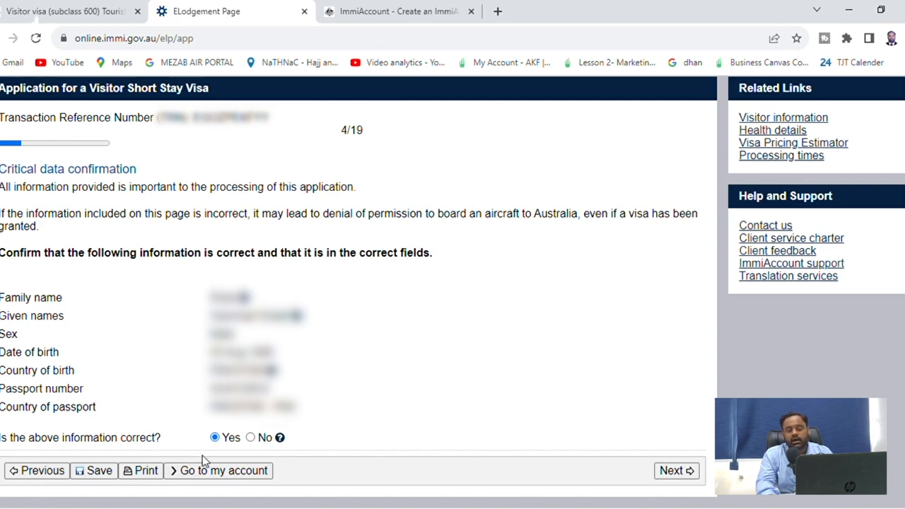
{"action": "left_click", "coordinate": [684, 471]}
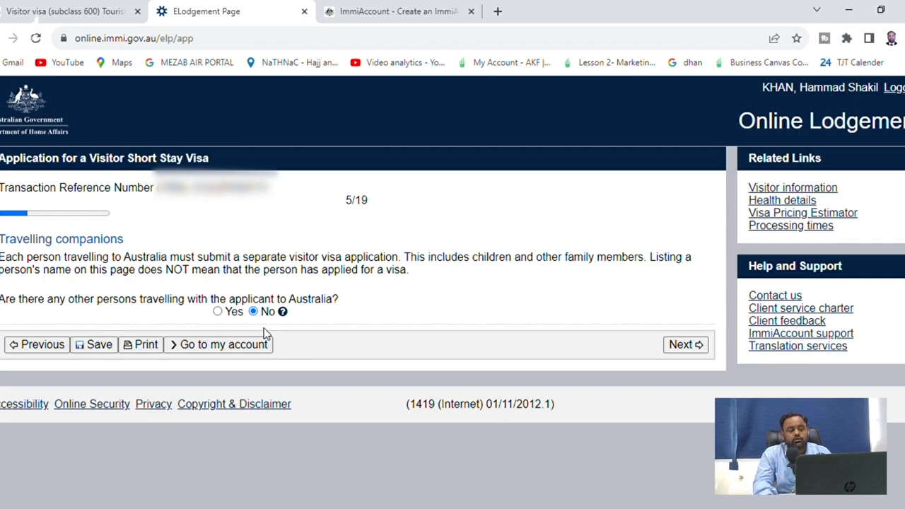
{"action": "left_click", "coordinate": [218, 312]}
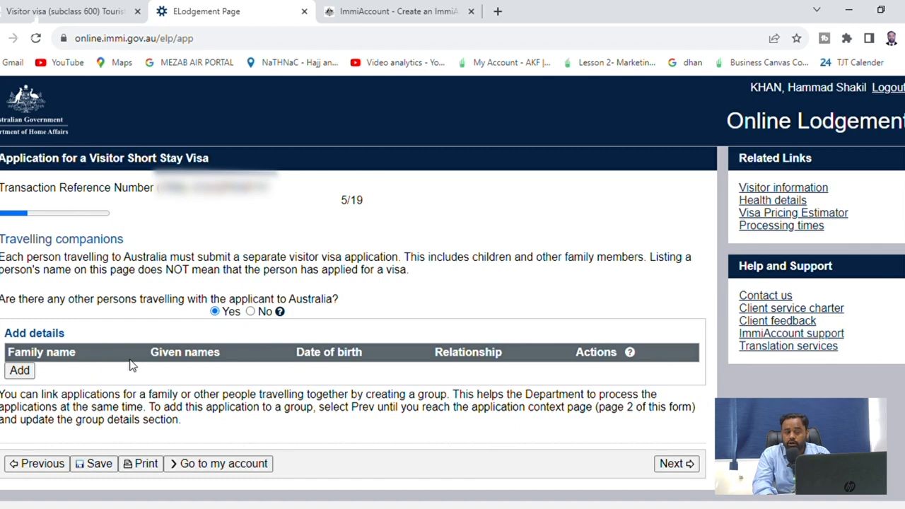
{"action": "left_click", "coordinate": [266, 313]}
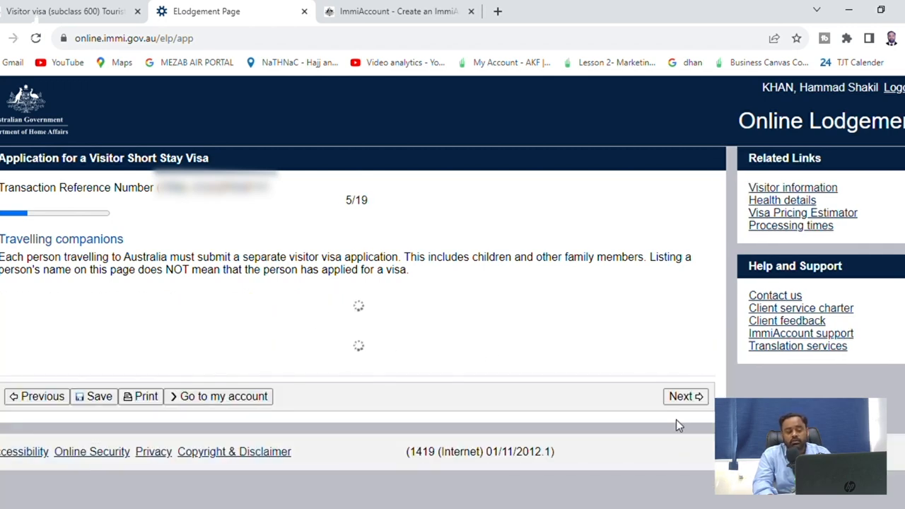
{"action": "left_click", "coordinate": [689, 351]}
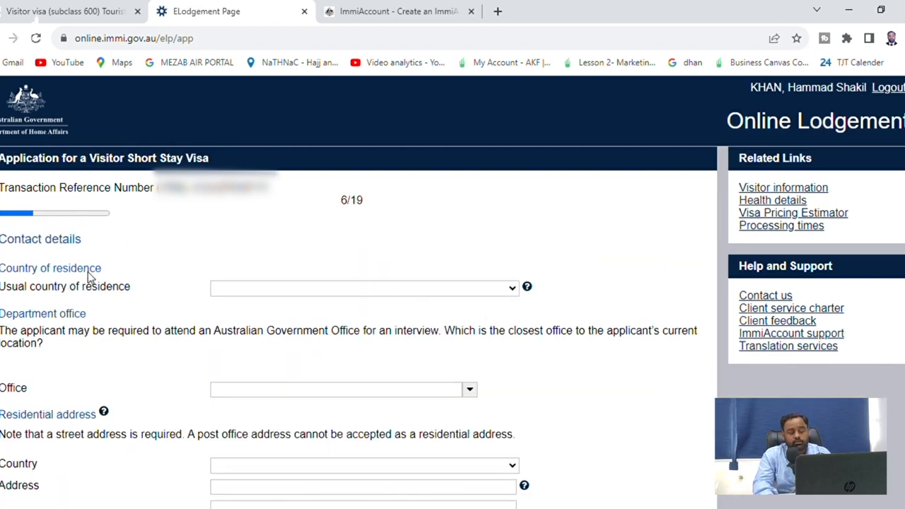
Set usual country of residence to PAKISTAN and the department office to Pakistan, Islamabad
{"action": "left_click", "coordinate": [315, 292]}
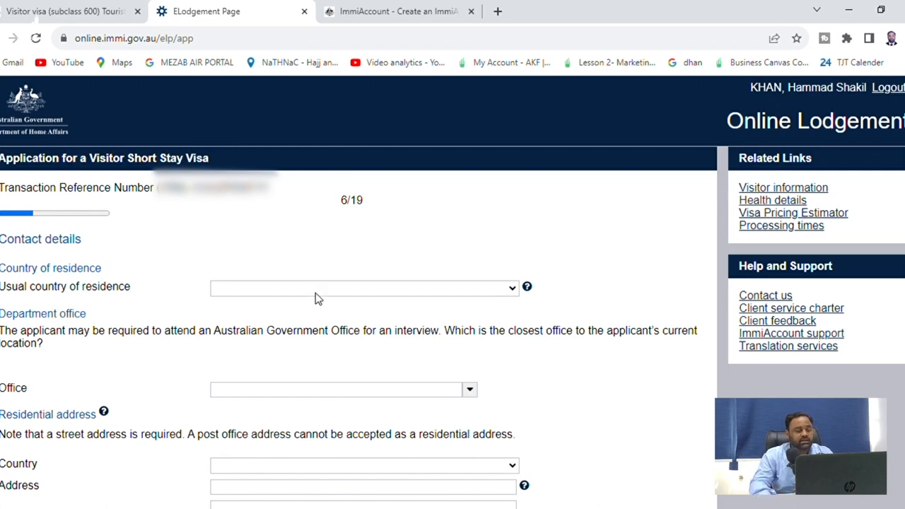
{"action": "key", "text": "p"}
{"action": "key", "text": "Return"}
{"action": "scroll", "coordinate": [320, 304], "scroll_direction": "down", "scroll_amount": 1}
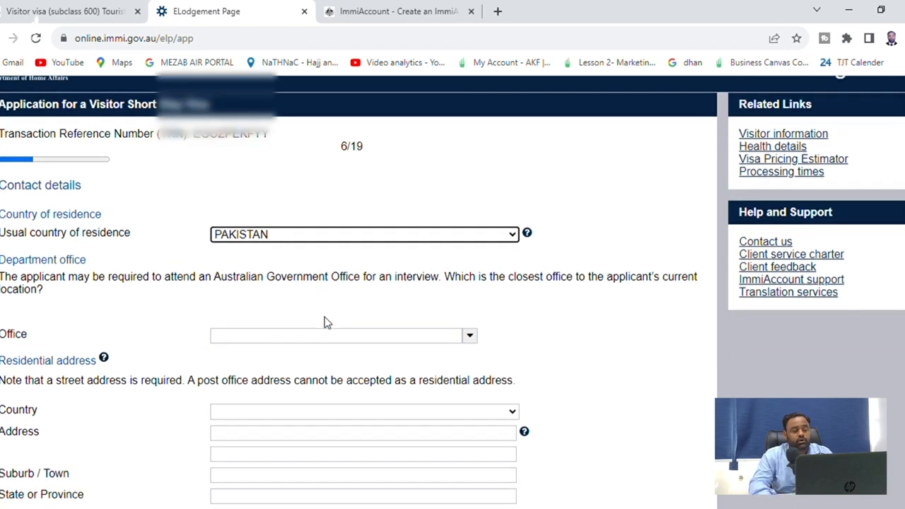
{"action": "left_click", "coordinate": [247, 323]}
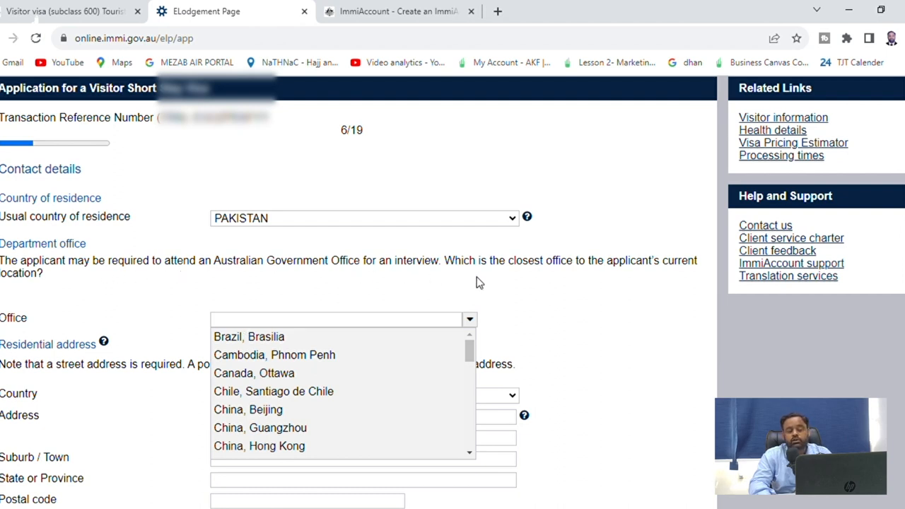
{"action": "left_click", "coordinate": [350, 327]}
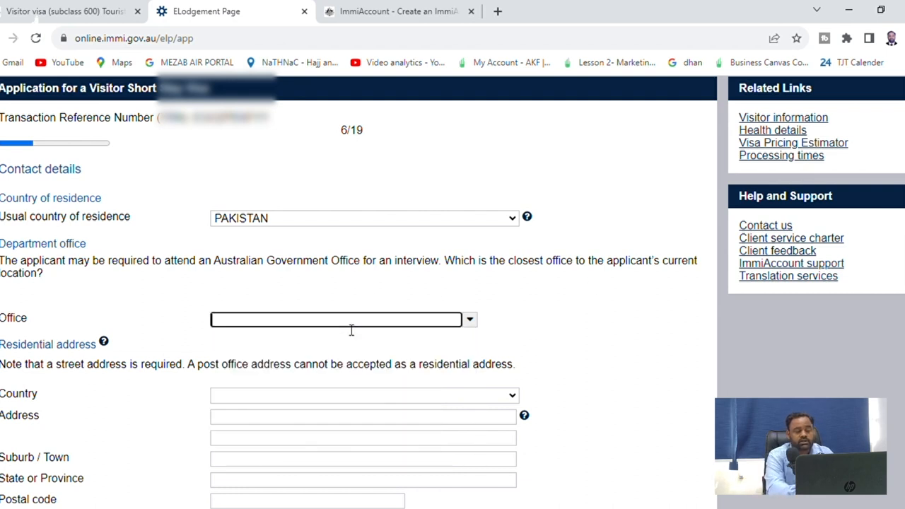
{"action": "type", "text": "karachi"}
{"action": "key", "text": "ctrl+a"}
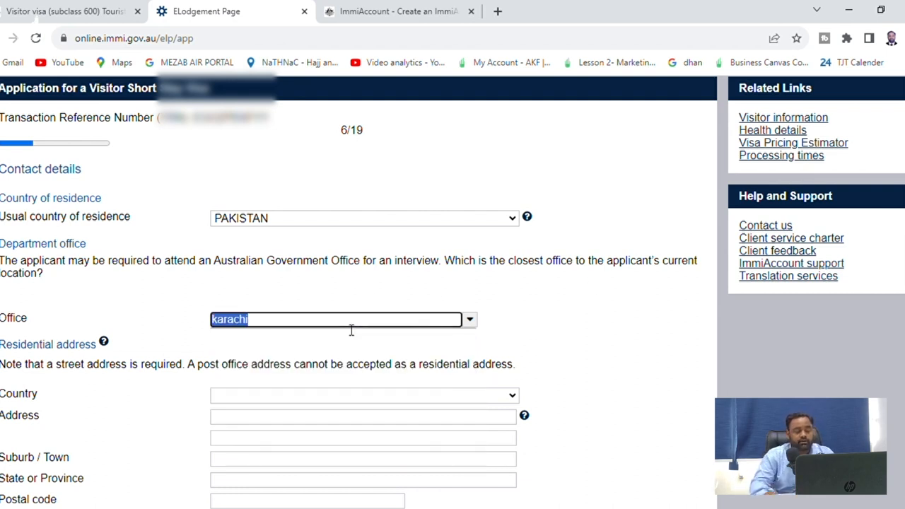
{"action": "type", "text": "islamabad"}
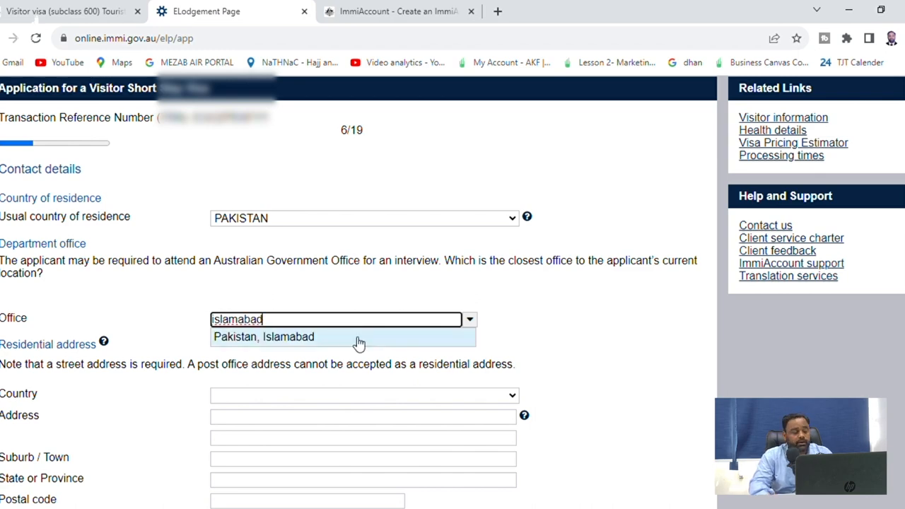
{"action": "left_click", "coordinate": [353, 338]}
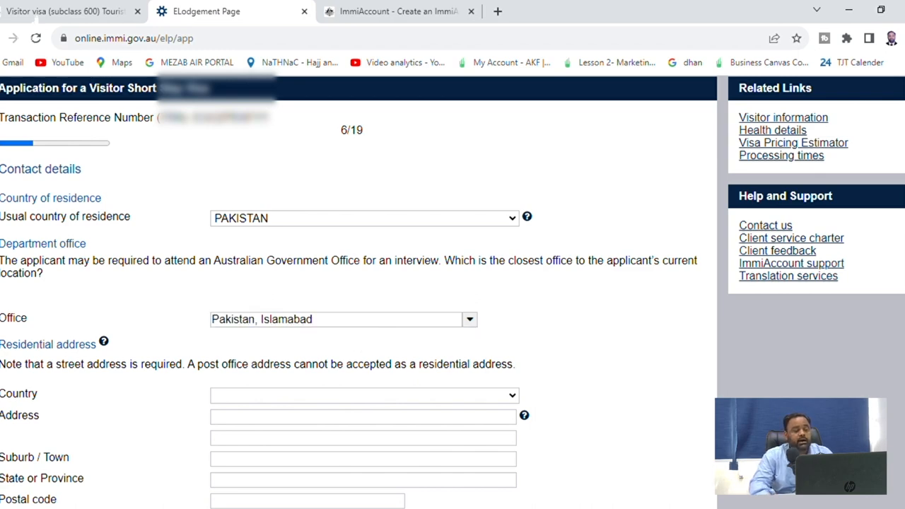
{"action": "scroll", "coordinate": [155, 283], "scroll_direction": "down", "scroll_amount": 3}
{"action": "scroll", "coordinate": [155, 278], "scroll_direction": "down", "scroll_amount": 1}
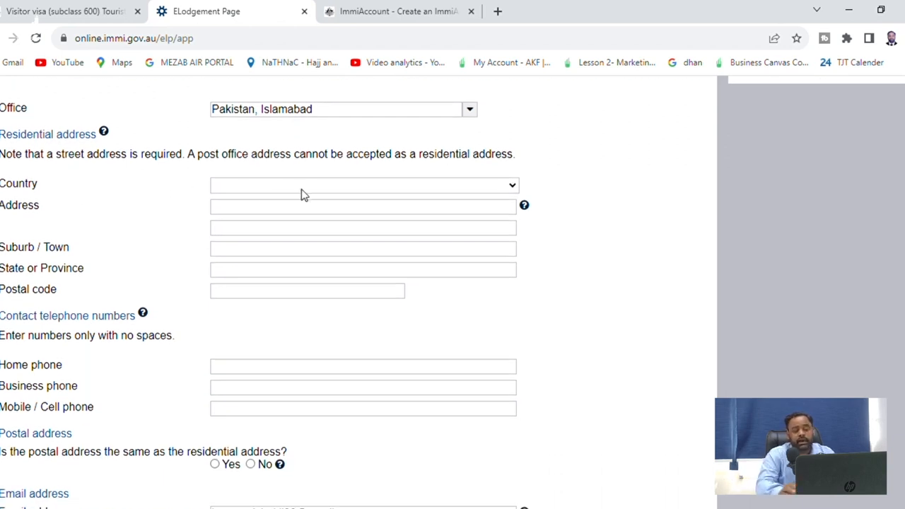
Fill the PAKISTAN residential address and phone numbers from autofill, with postal address the same: Yes
{"action": "key", "text": "p"}
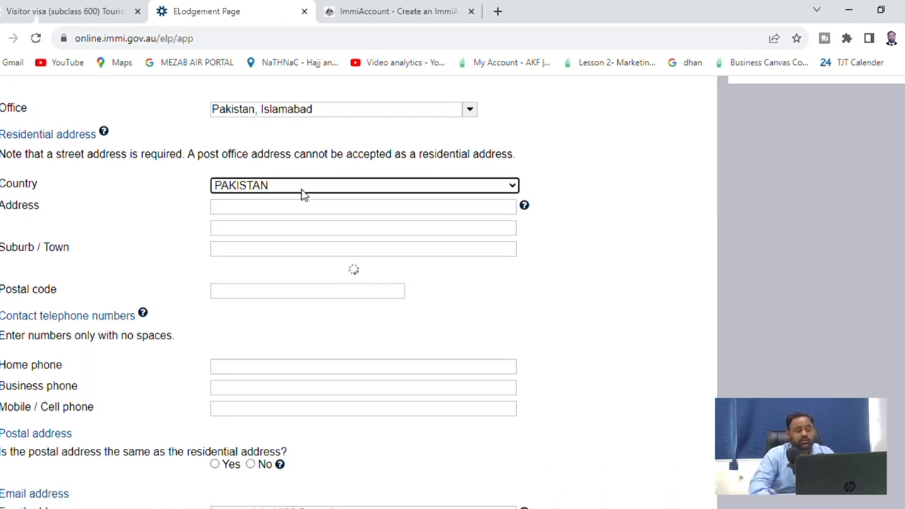
{"action": "left_click", "coordinate": [268, 207]}
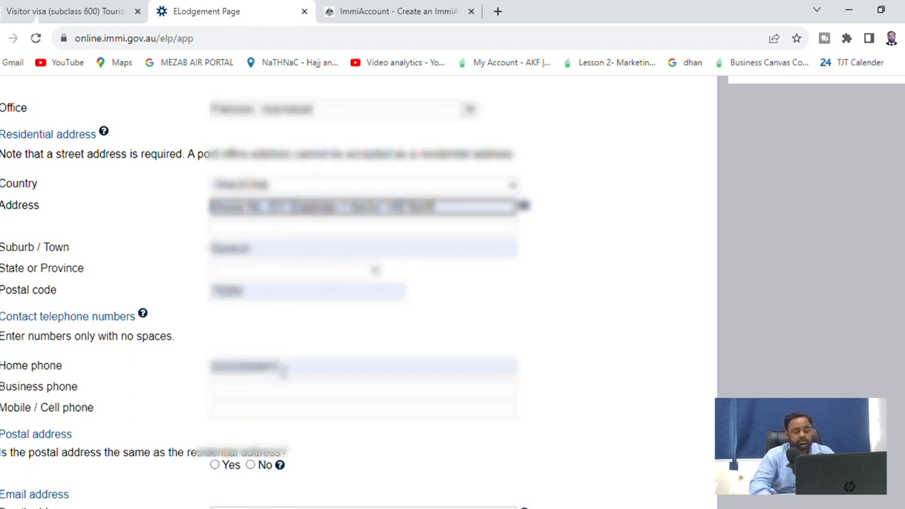
{"action": "left_click", "coordinate": [282, 366]}
{"action": "key", "text": "Tab"}
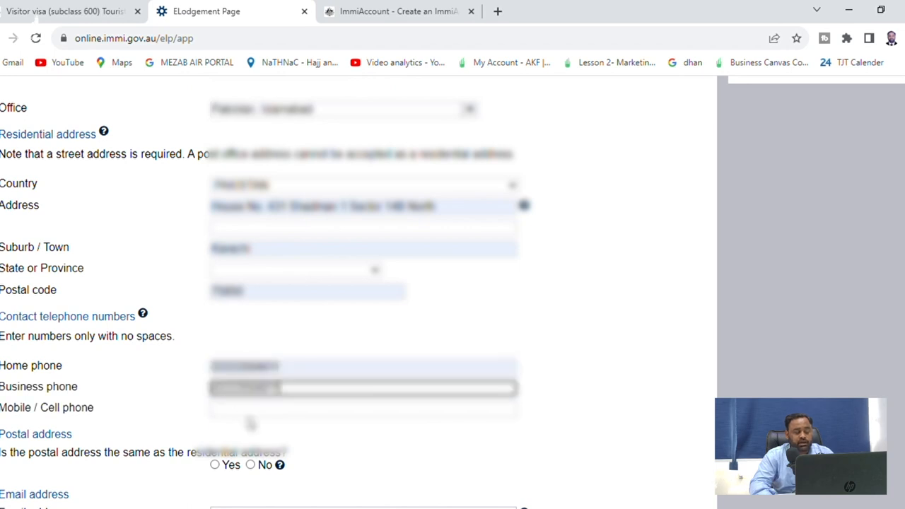
{"action": "key", "text": "Tab"}
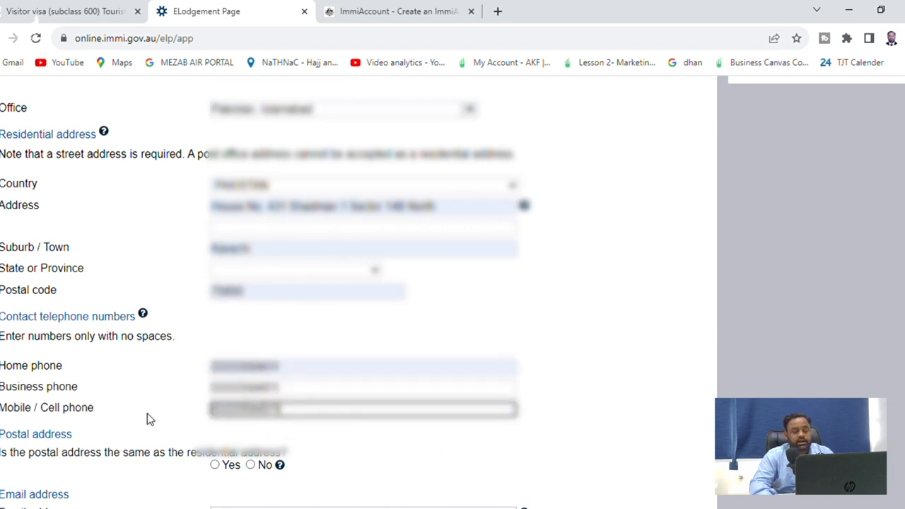
{"action": "scroll", "coordinate": [147, 418], "scroll_direction": "down", "scroll_amount": 1}
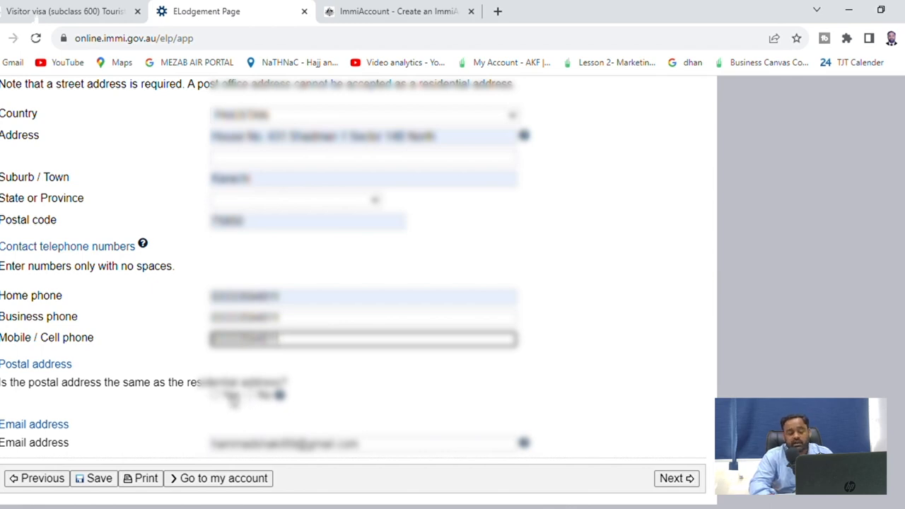
{"action": "left_click", "coordinate": [229, 396]}
{"action": "scroll", "coordinate": [529, 400], "scroll_direction": "down", "scroll_amount": 1}
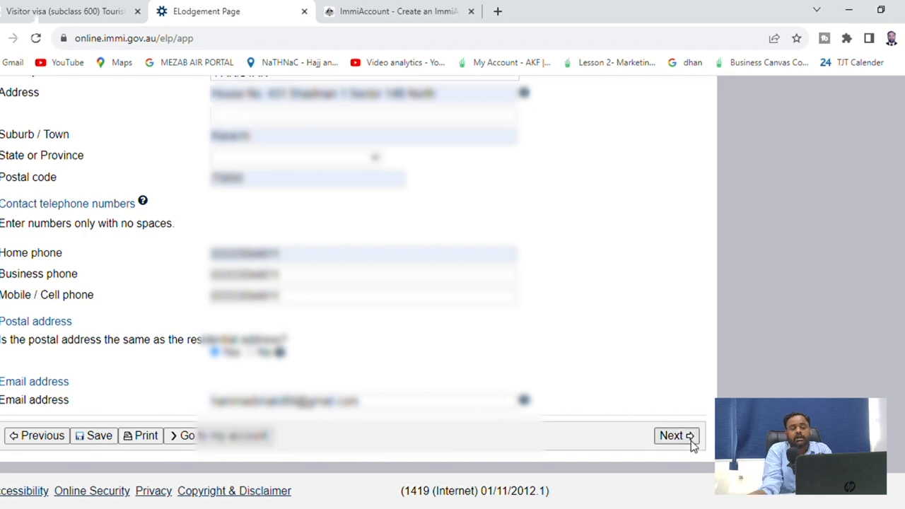
Answer No for an authorised recipient and continue to Non-accompanying family members (8/19)
{"action": "left_click", "coordinate": [692, 440]}
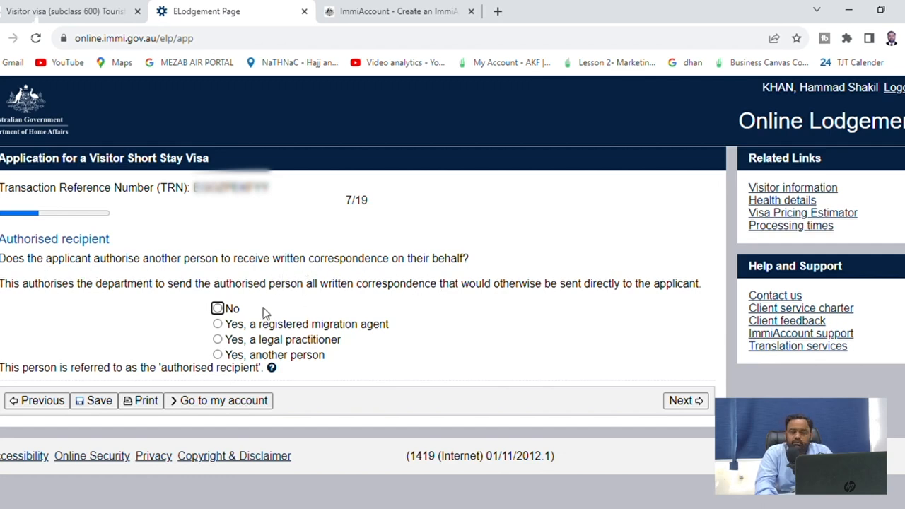
{"action": "left_click", "coordinate": [217, 309]}
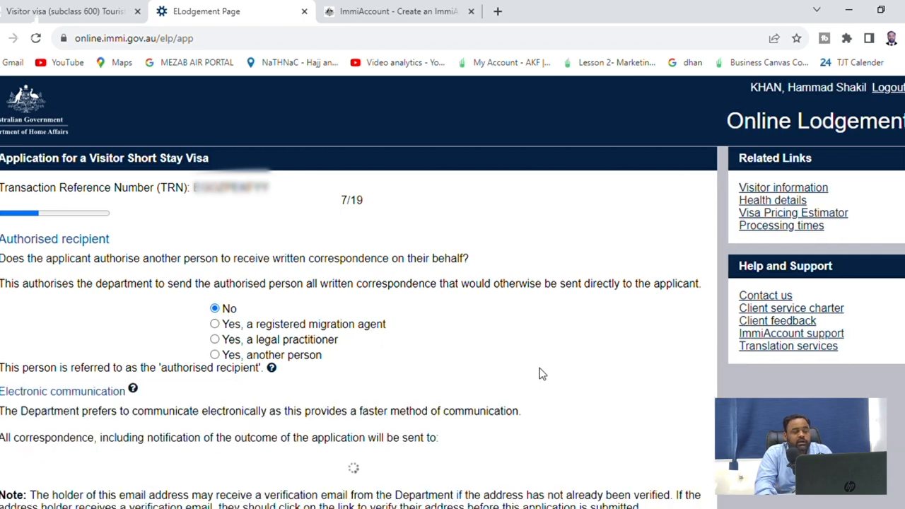
{"action": "scroll", "coordinate": [375, 343], "scroll_direction": "down", "scroll_amount": 3}
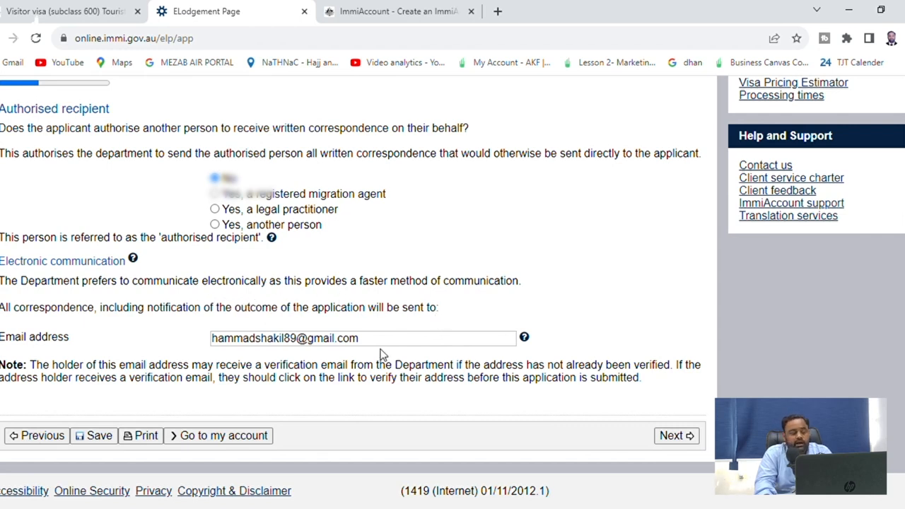
{"action": "left_click", "coordinate": [691, 437]}
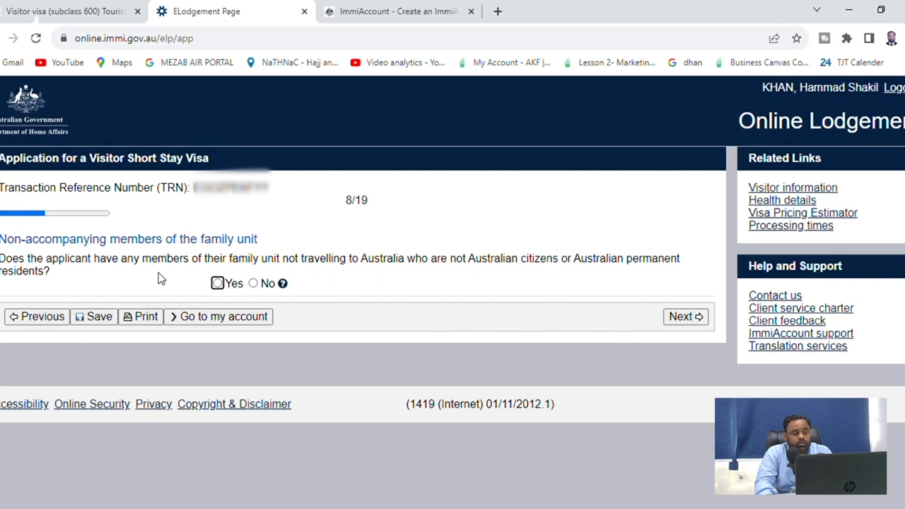
Answer No to non-accompanying family members, then No to entering Australia more than once
{"action": "left_click", "coordinate": [253, 283]}
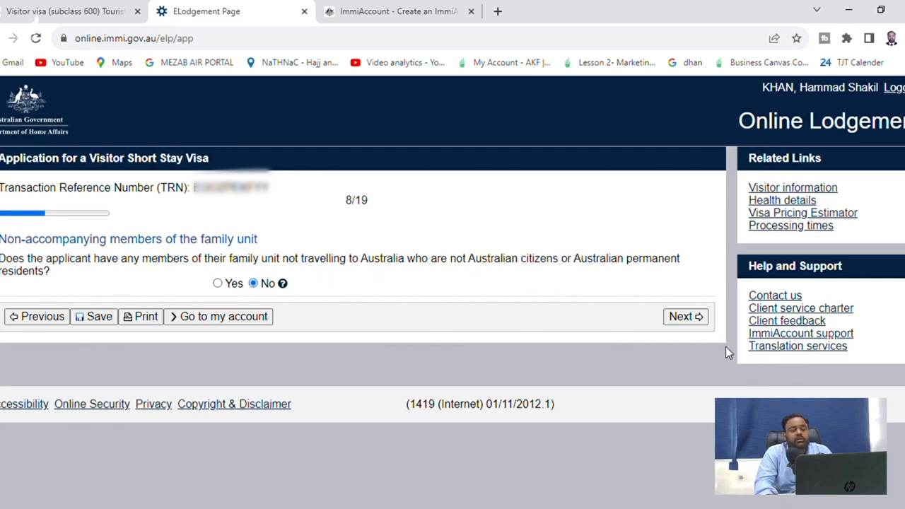
{"action": "left_click", "coordinate": [683, 318]}
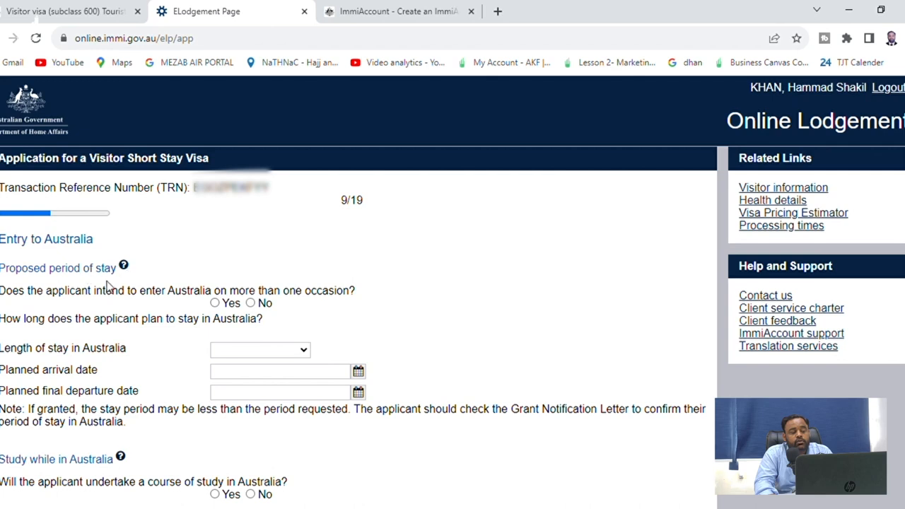
{"action": "left_click", "coordinate": [262, 304]}
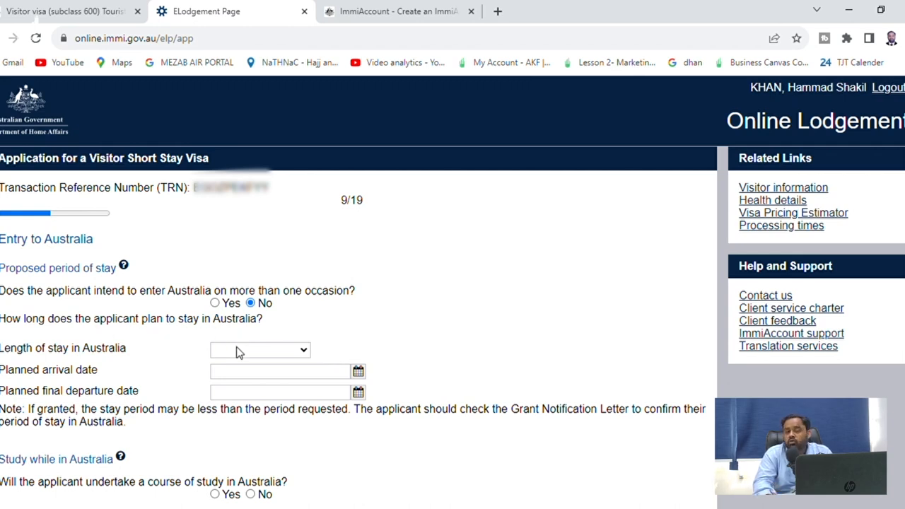
Choose length of stay Up to 3 months and set the arrival date to 23 Dec 2023
{"action": "left_click", "coordinate": [243, 381]}
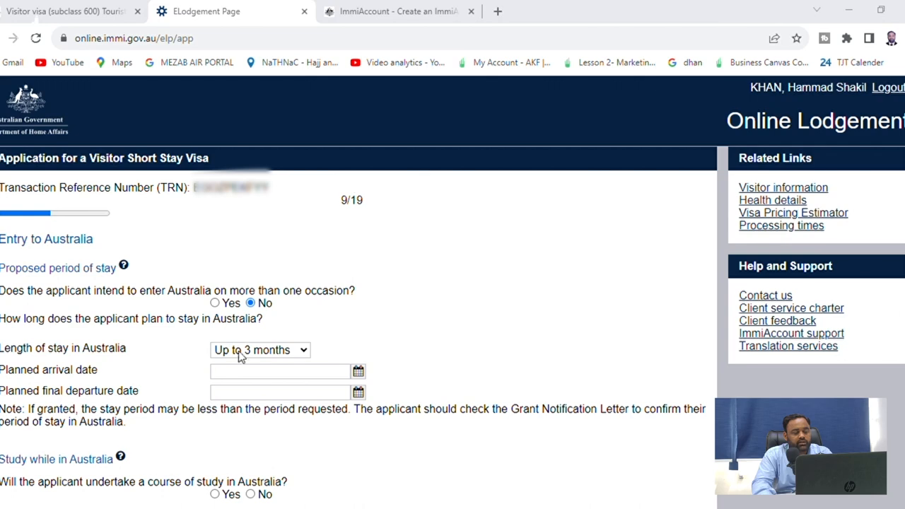
{"action": "left_click", "coordinate": [267, 378]}
{"action": "left_click", "coordinate": [359, 389]}
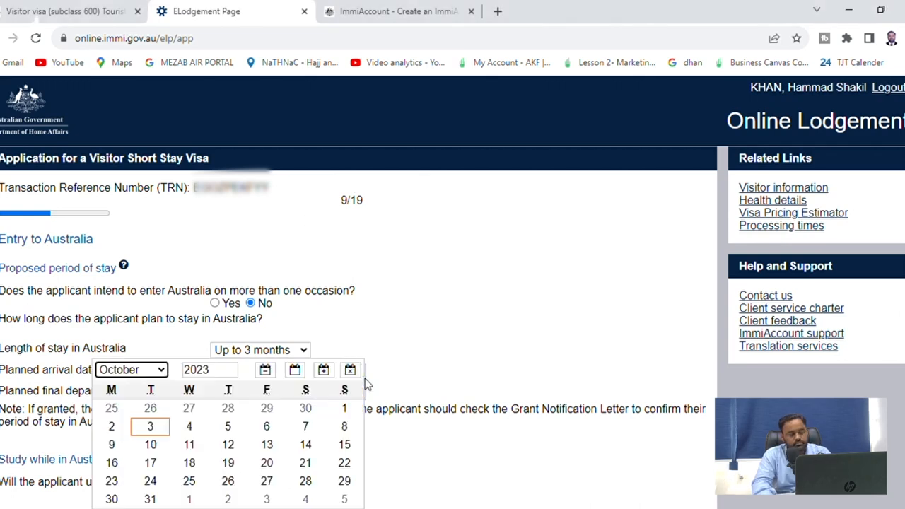
{"action": "left_click", "coordinate": [144, 367]}
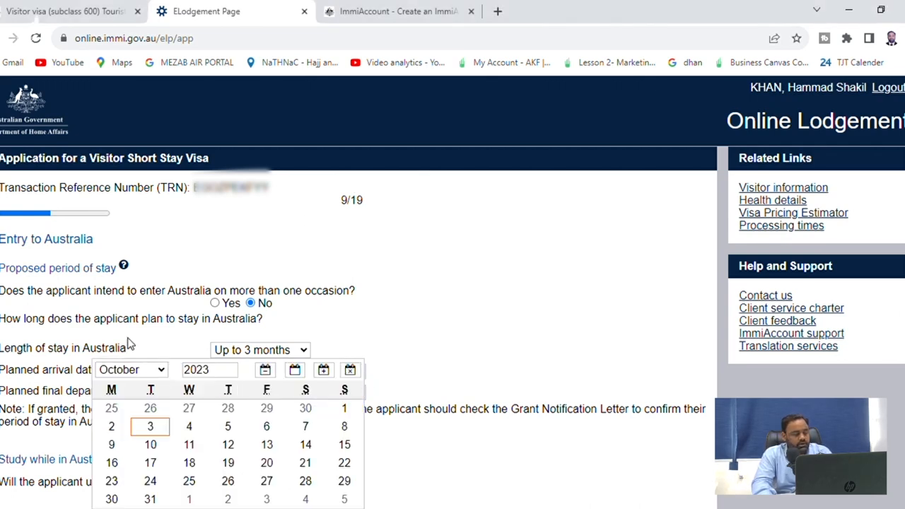
{"action": "left_click", "coordinate": [128, 354]}
{"action": "left_click", "coordinate": [306, 460]}
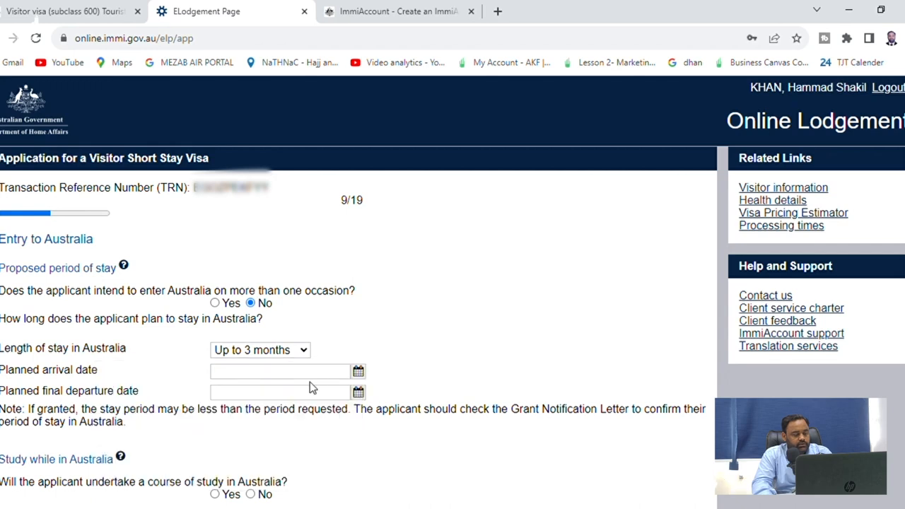
{"action": "left_click", "coordinate": [326, 375]}
{"action": "left_click", "coordinate": [359, 372]}
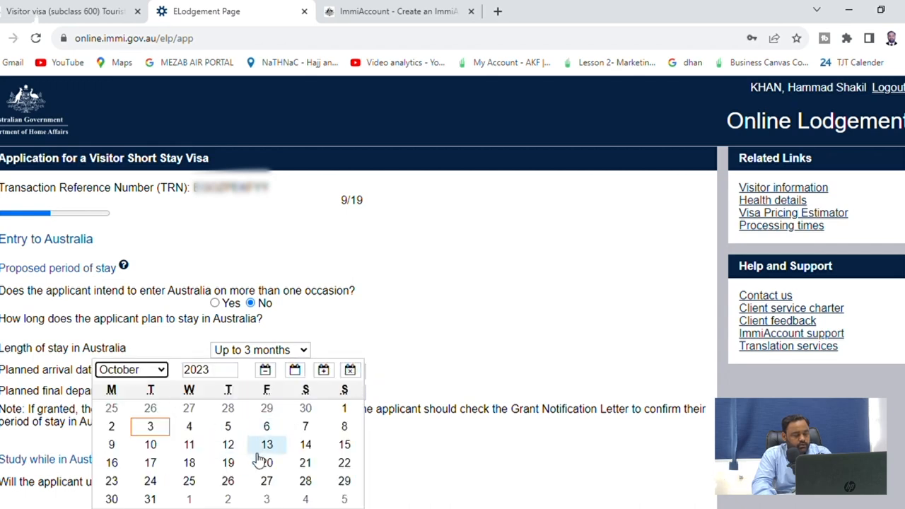
{"action": "left_click", "coordinate": [163, 366]}
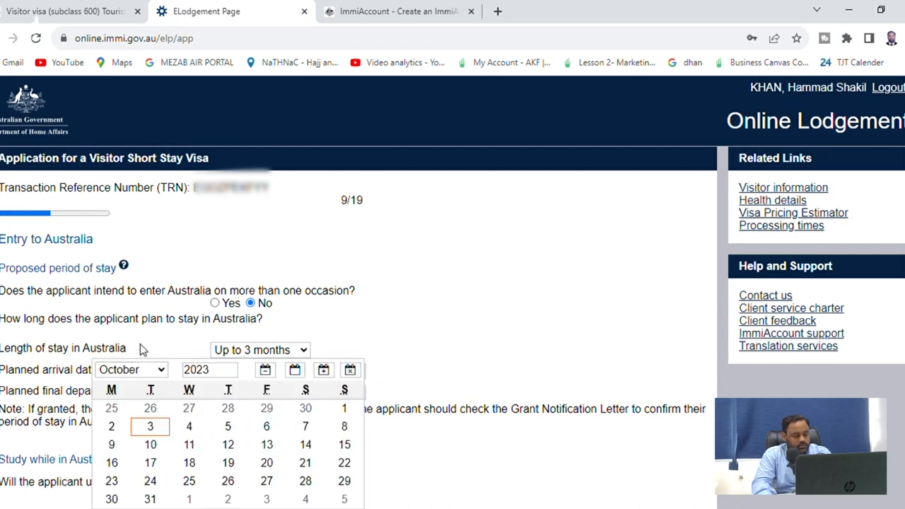
{"action": "left_click", "coordinate": [144, 354]}
{"action": "left_click", "coordinate": [306, 464]}
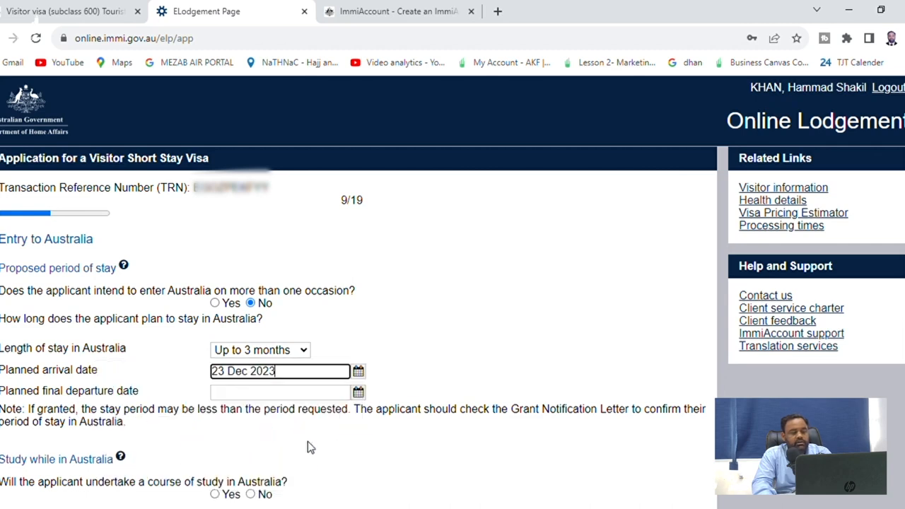
Set the planned departure date to 02 Jan 2024
{"action": "left_click", "coordinate": [358, 391]}
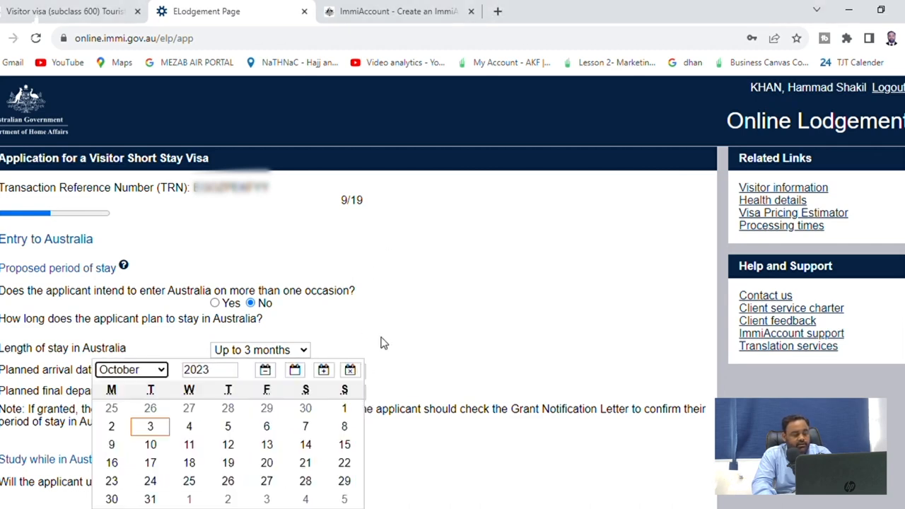
{"action": "left_click", "coordinate": [233, 366]}
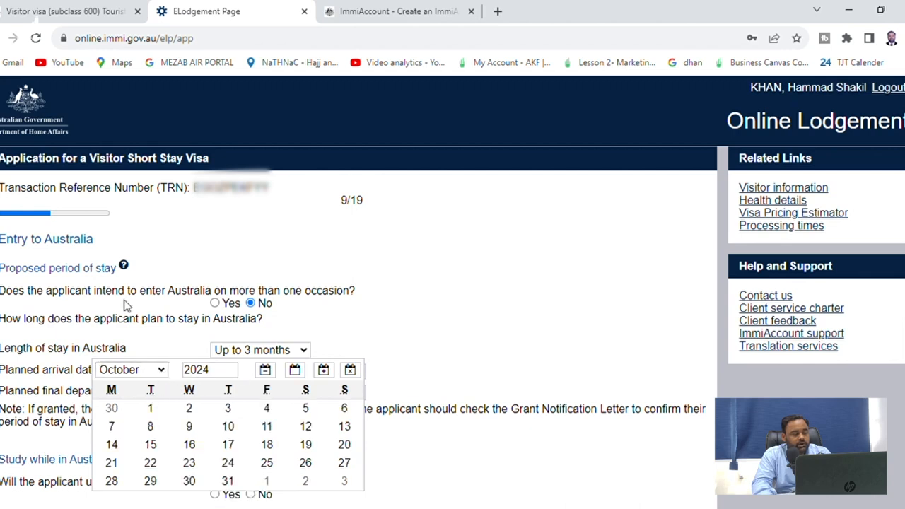
{"action": "left_click", "coordinate": [140, 201]}
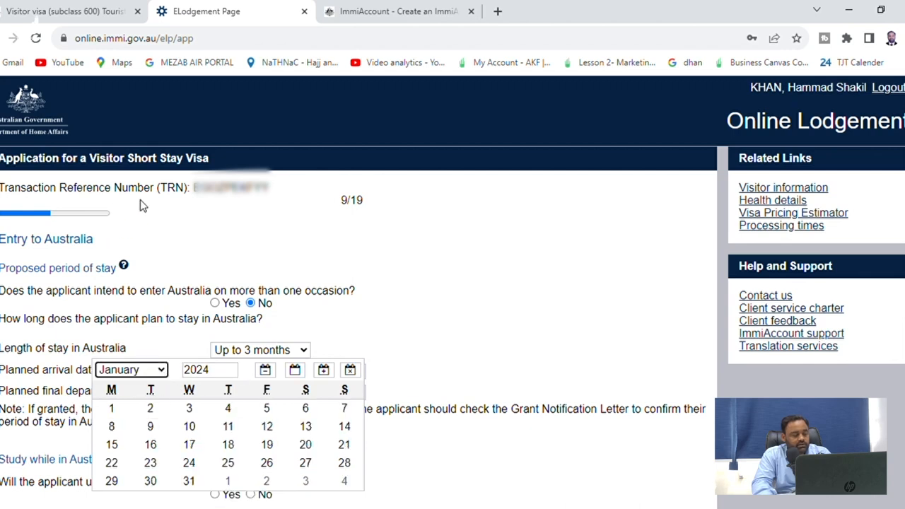
{"action": "left_click", "coordinate": [167, 414]}
{"action": "scroll", "coordinate": [623, 287], "scroll_direction": "down", "scroll_amount": 2}
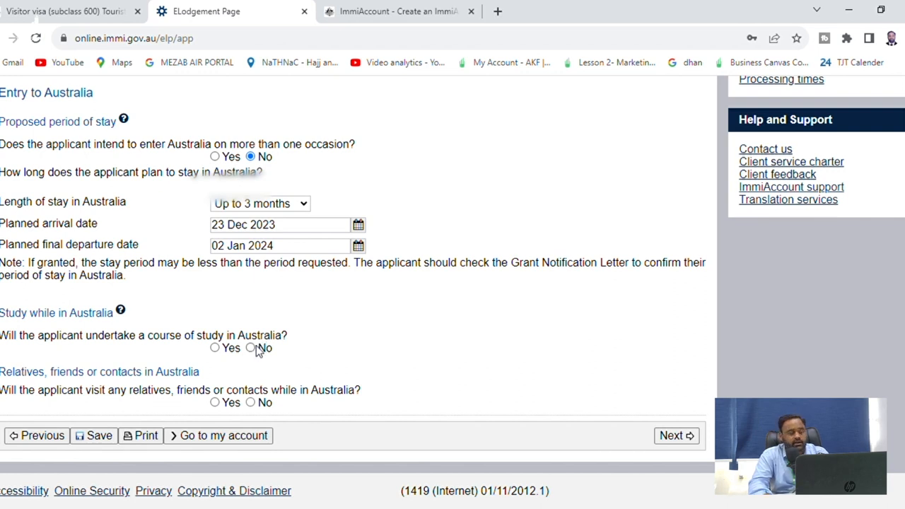
Answer No to studying and No to relatives or contacts in Australia, then continue to employment
{"action": "left_click", "coordinate": [258, 351]}
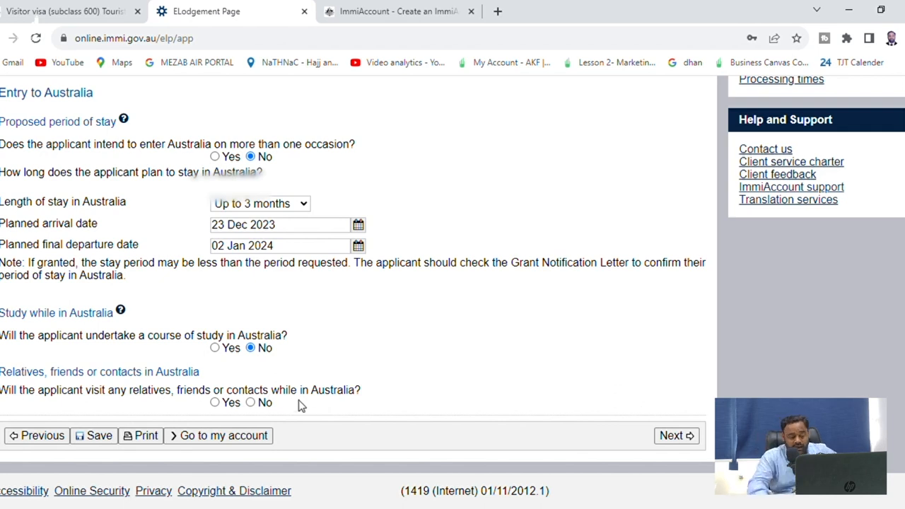
{"action": "left_click", "coordinate": [232, 403]}
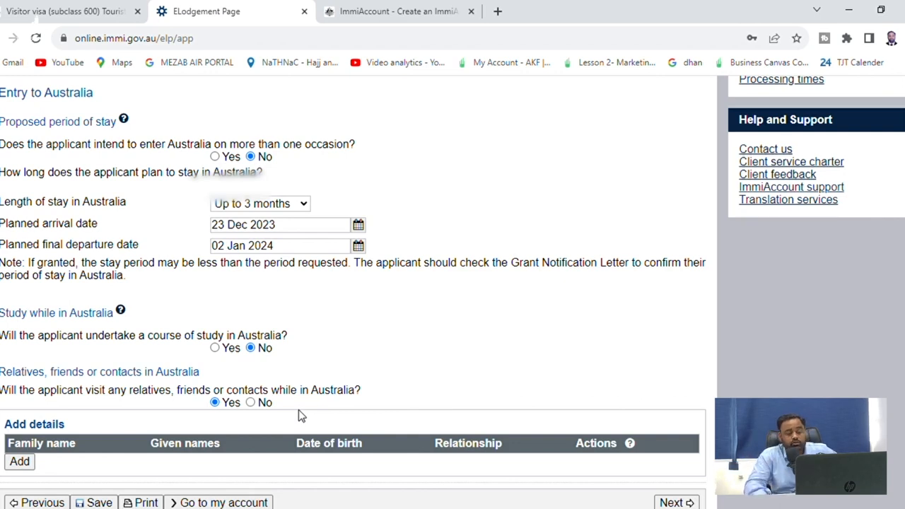
{"action": "left_click", "coordinate": [251, 403]}
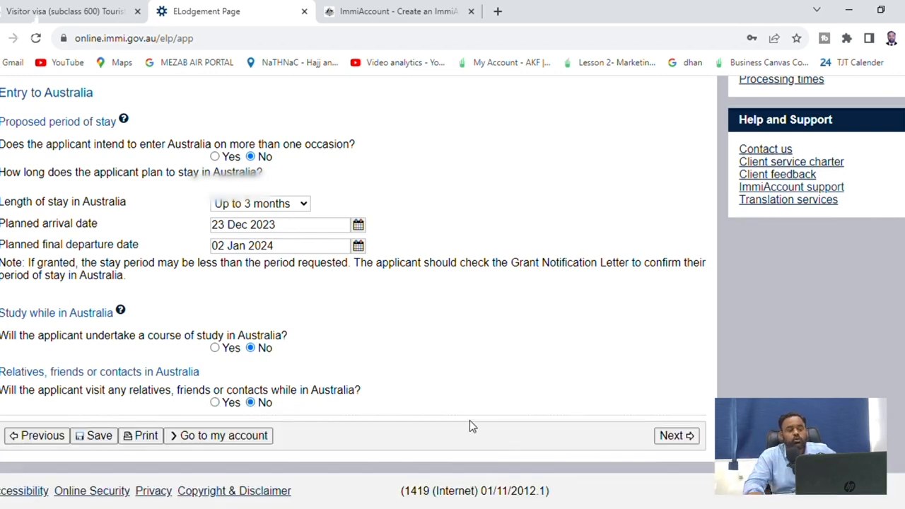
{"action": "left_click", "coordinate": [674, 437]}
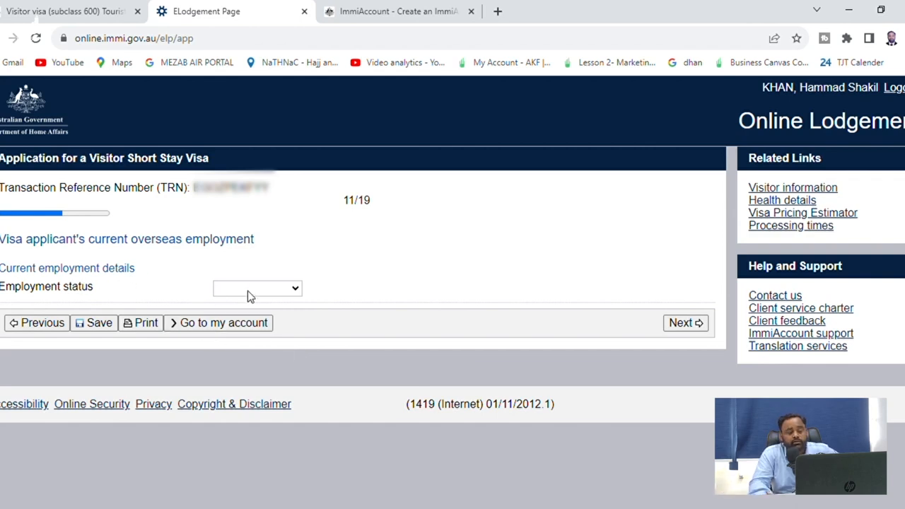
Set employment to Self employed, occupation grouping Managers, organisation 'The Josh Tours'
{"action": "left_click", "coordinate": [277, 337]}
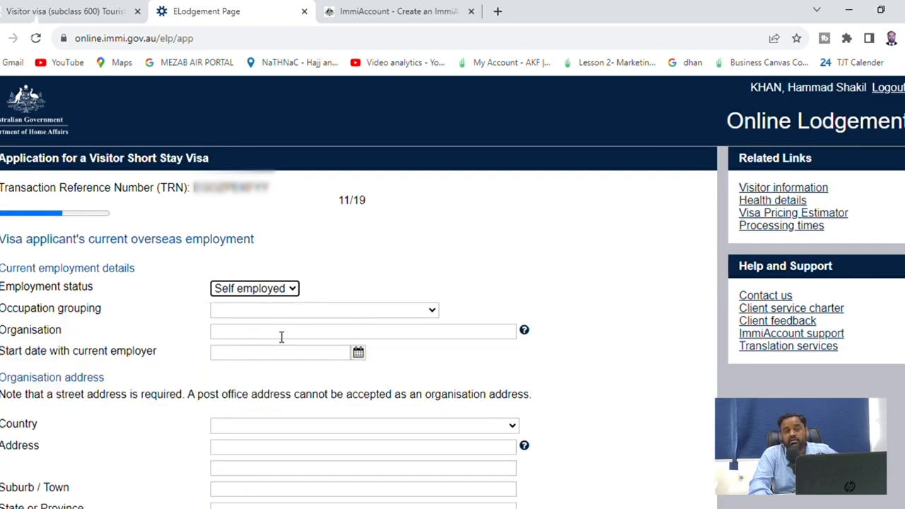
{"action": "scroll", "coordinate": [282, 337], "scroll_direction": "down", "scroll_amount": 1}
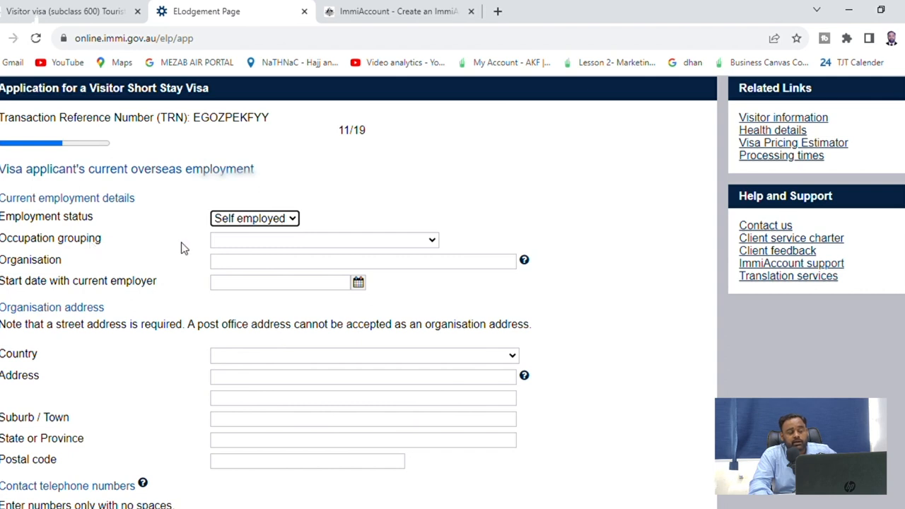
{"action": "left_click", "coordinate": [238, 243]}
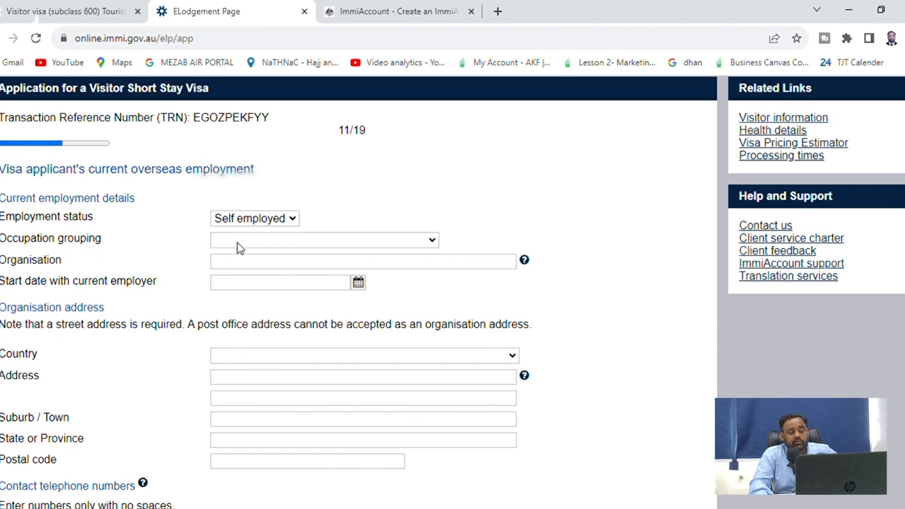
{"action": "left_click", "coordinate": [257, 273]}
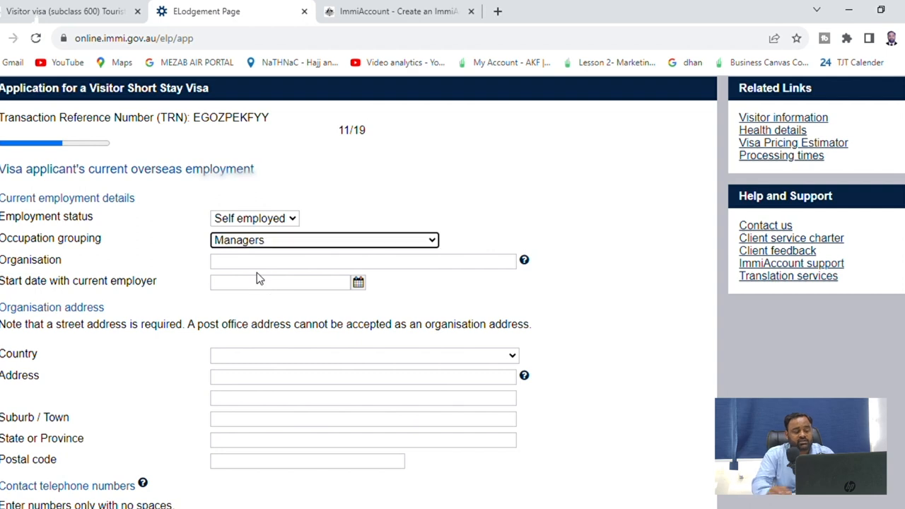
{"action": "left_click", "coordinate": [262, 264]}
{"action": "type", "text": "Th"}
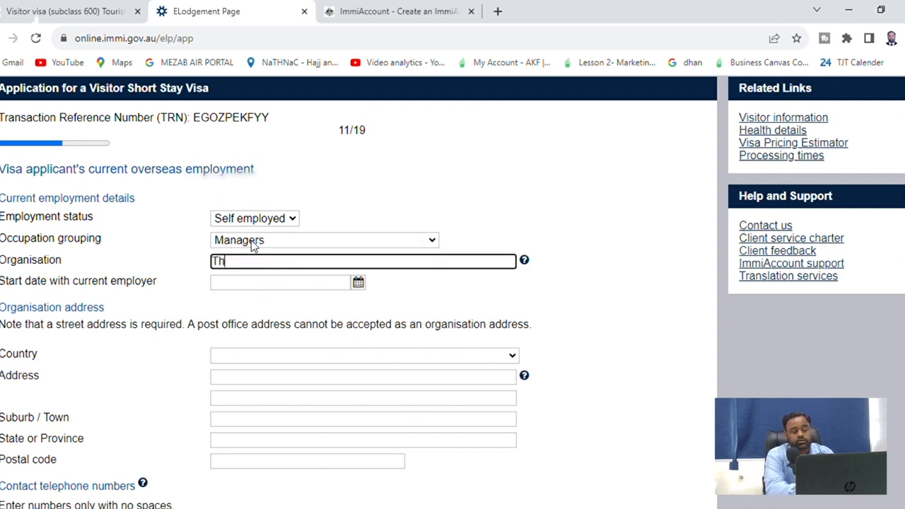
{"action": "type", "text": "e Josh Tours"}
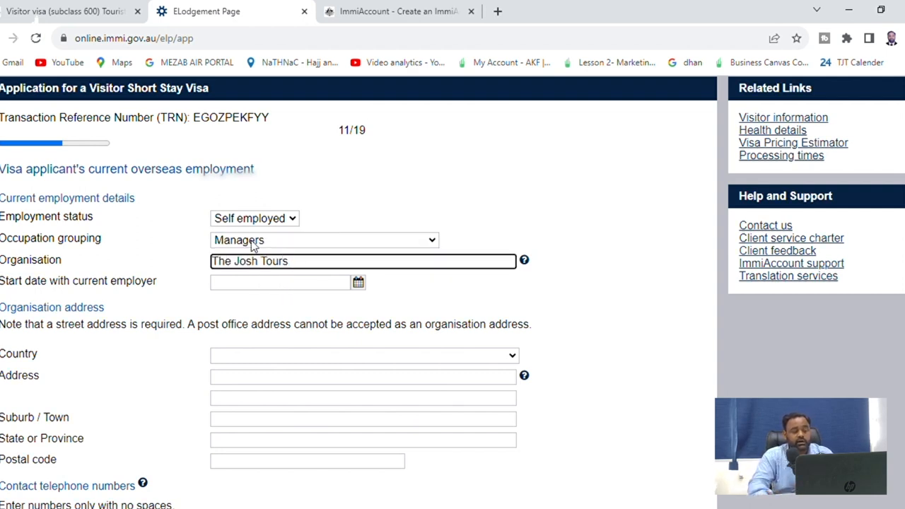
Set the employment start date to 13 Oct 2018 and the organisation's country to PAKISTAN
{"action": "left_click", "coordinate": [357, 284]}
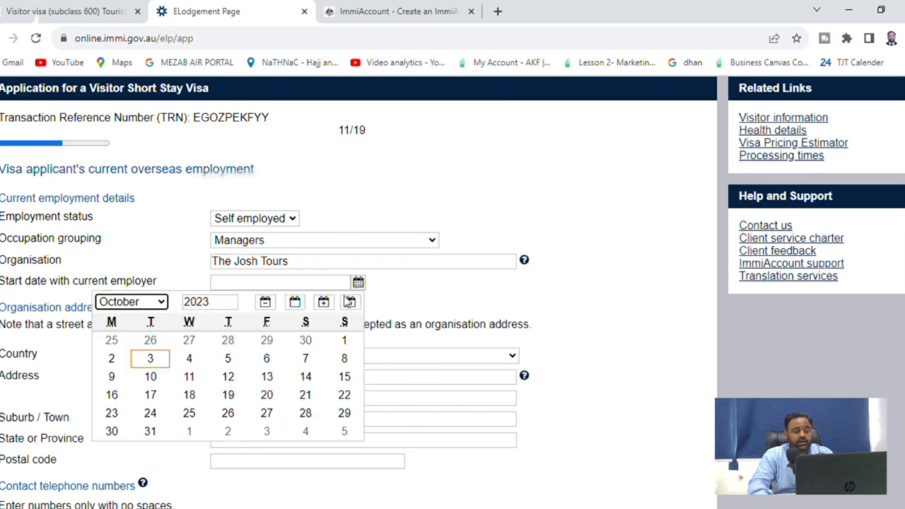
{"action": "left_click", "coordinate": [219, 307]}
{"action": "key", "text": "BackSpace"}
{"action": "key", "text": "BackSpace"}
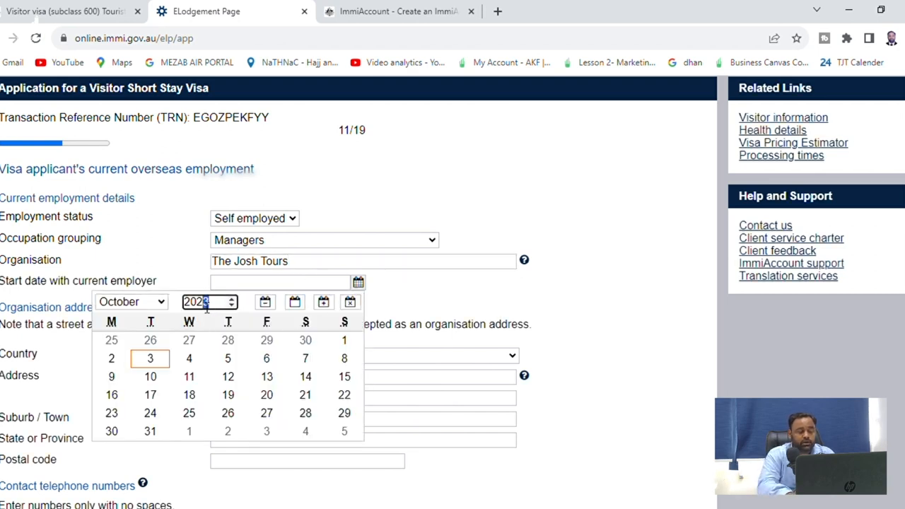
{"action": "type", "text": "18"}
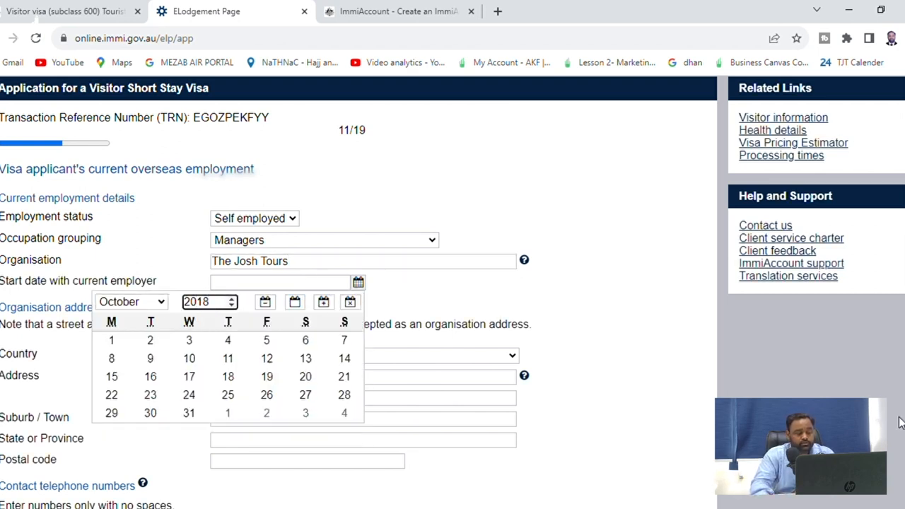
{"action": "key", "text": "Escape"}
{"action": "left_click", "coordinate": [357, 283]}
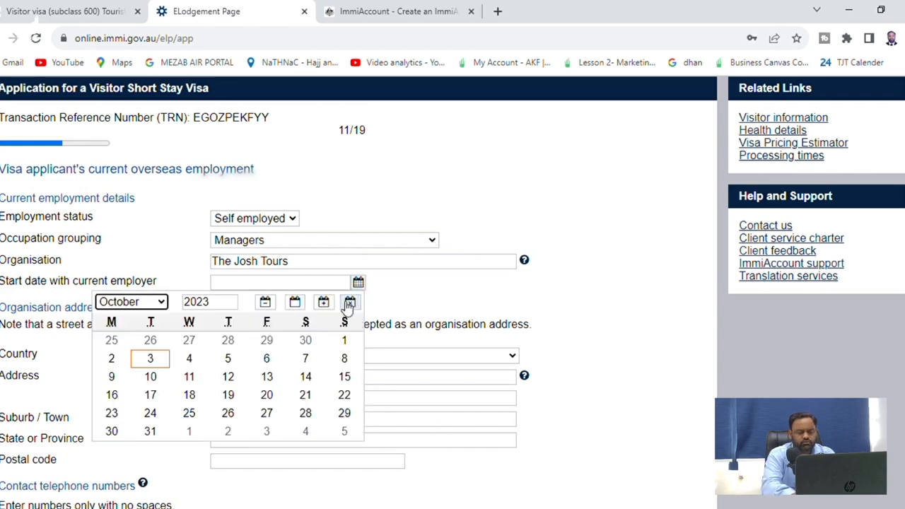
{"action": "left_click", "coordinate": [225, 306]}
{"action": "key", "text": "BackSpace"}
{"action": "key", "text": "BackSpace"}
{"action": "type", "text": "18"}
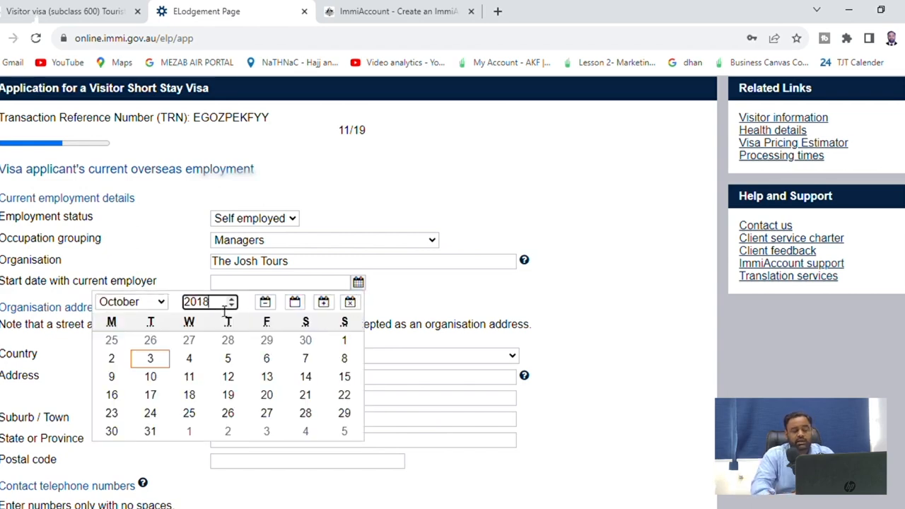
{"action": "left_click", "coordinate": [306, 361]}
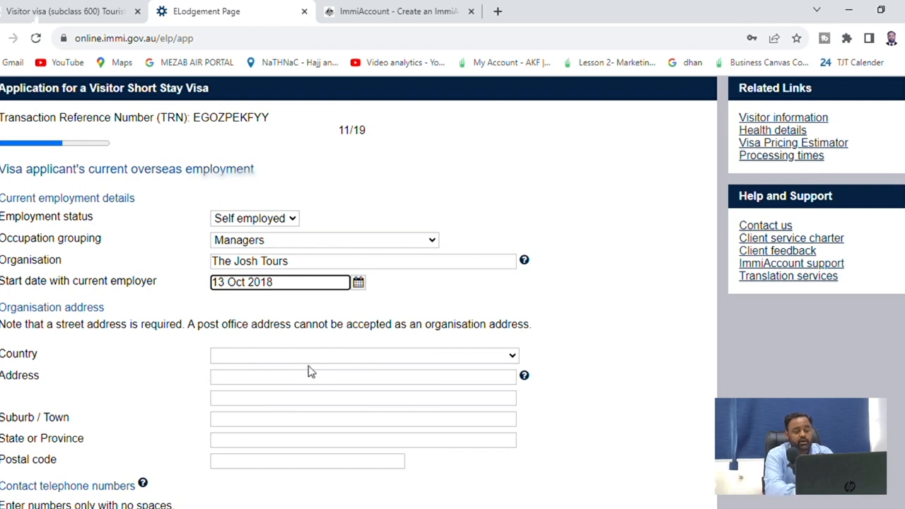
{"action": "left_click", "coordinate": [302, 366]}
{"action": "key", "text": "p"}
{"action": "key", "text": "Return"}
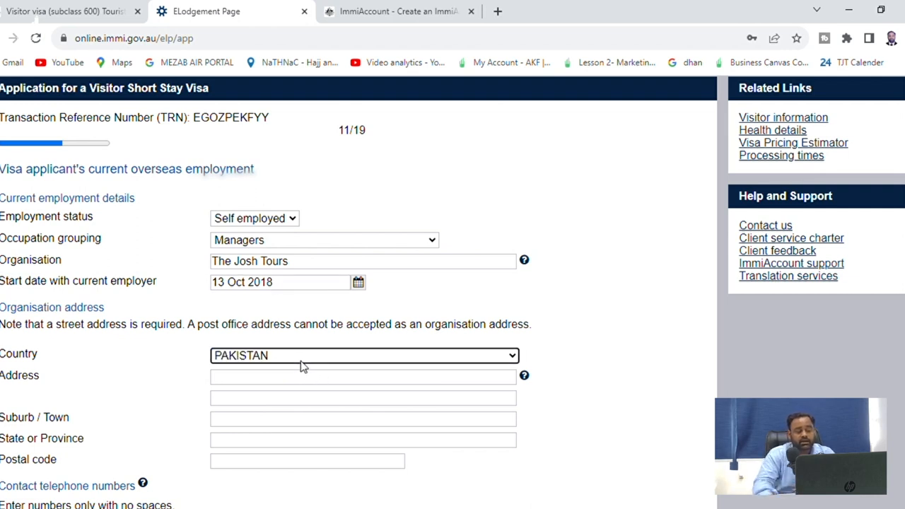
{"action": "key", "text": "Tab"}
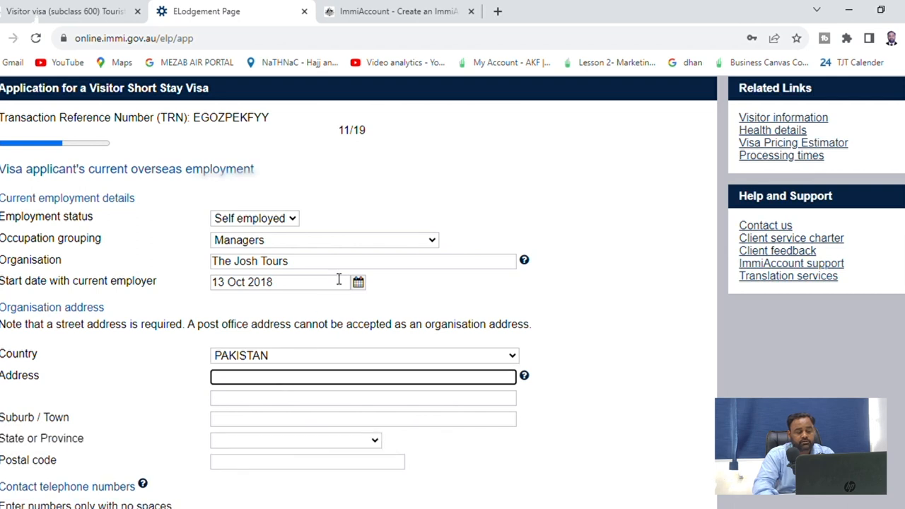
Fill the organisation's street address from the saved suggestion and type its suburb
{"action": "left_click", "coordinate": [337, 381]}
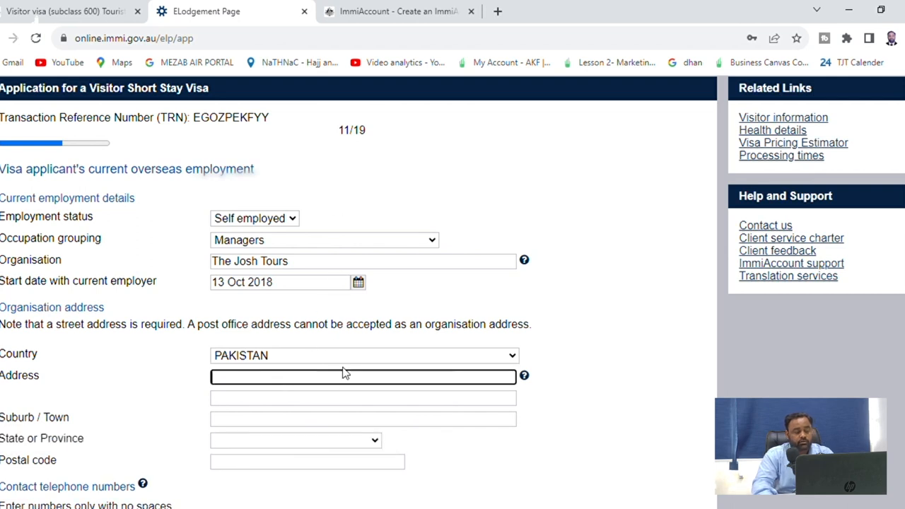
{"action": "left_click", "coordinate": [385, 141]}
{"action": "left_click", "coordinate": [260, 420]}
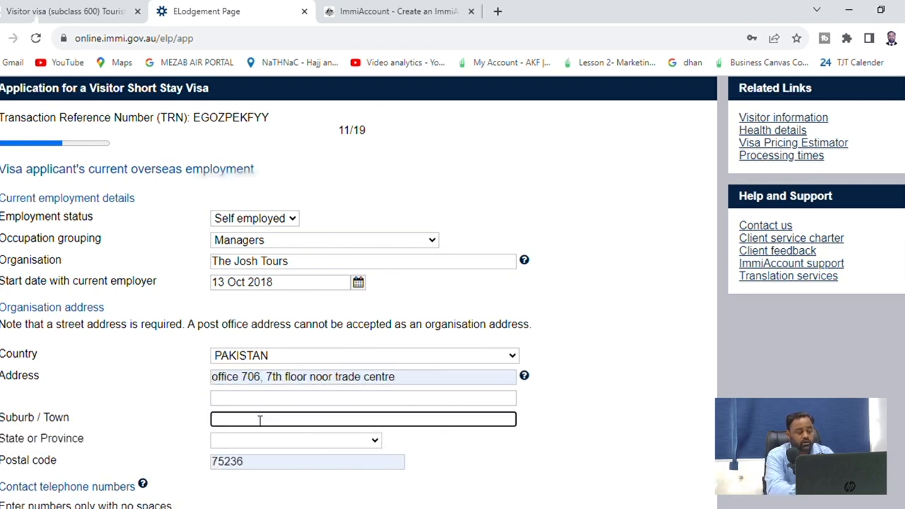
{"action": "type", "text": "Gul"}
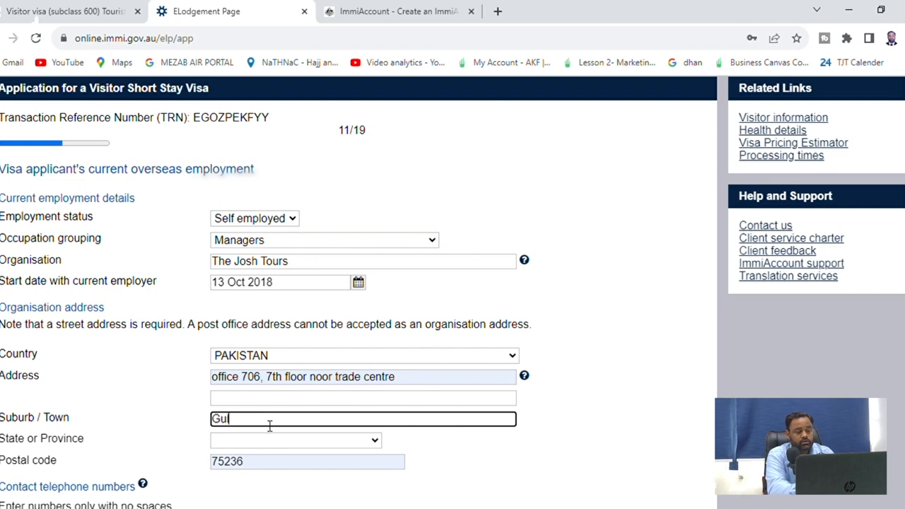
{"action": "type", "text": "shan E Iqbal Blocka"}
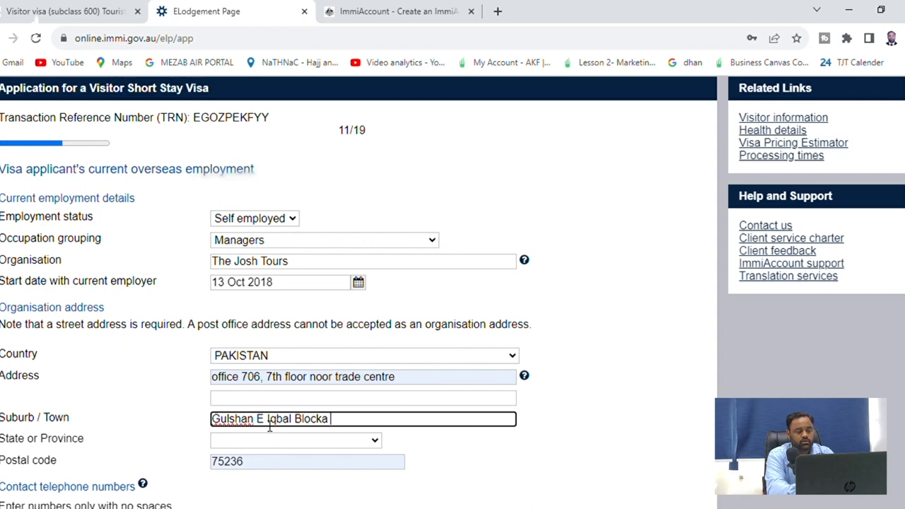
{"action": "key", "text": "BackSpace"}
{"action": "key", "text": "BackSpace"}
{"action": "type", "text": "14"}
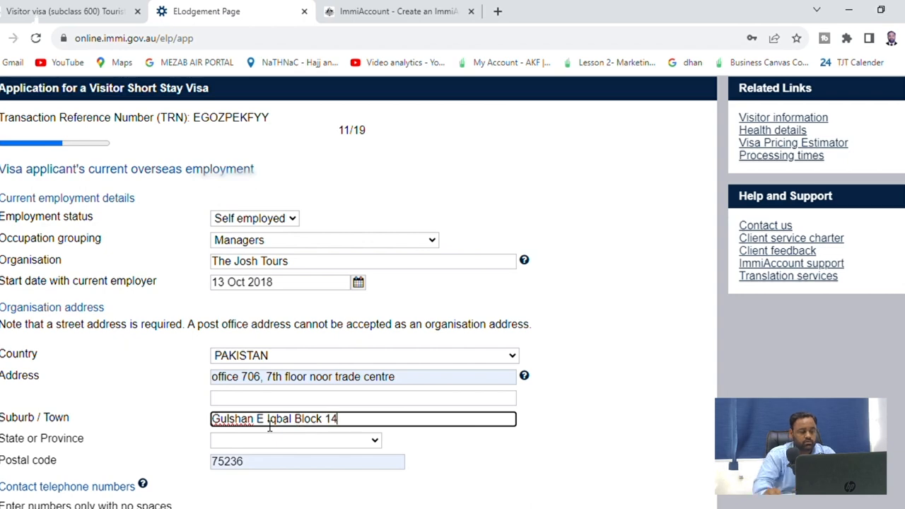
{"action": "key", "text": "BackSpace"}
{"action": "type", "text": "3A"}
{"action": "scroll", "coordinate": [469, 323], "scroll_direction": "down", "scroll_amount": 2}
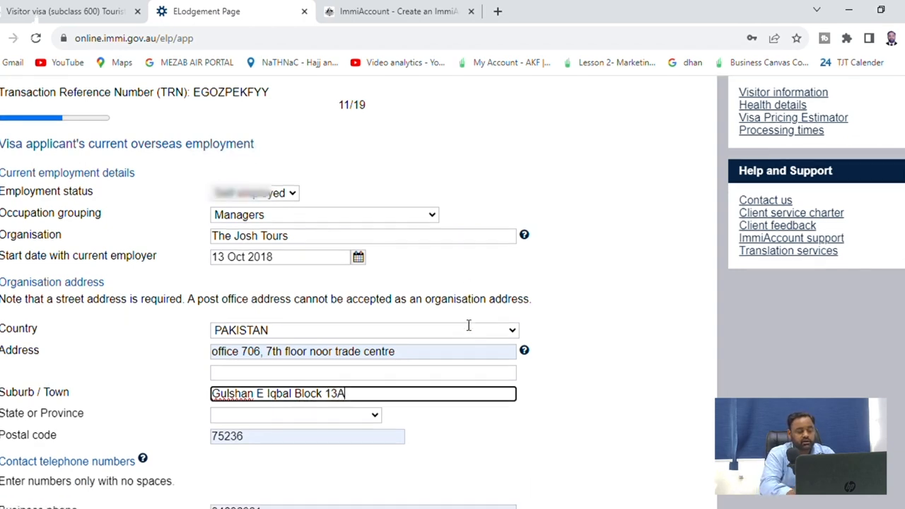
{"action": "left_click", "coordinate": [316, 310]}
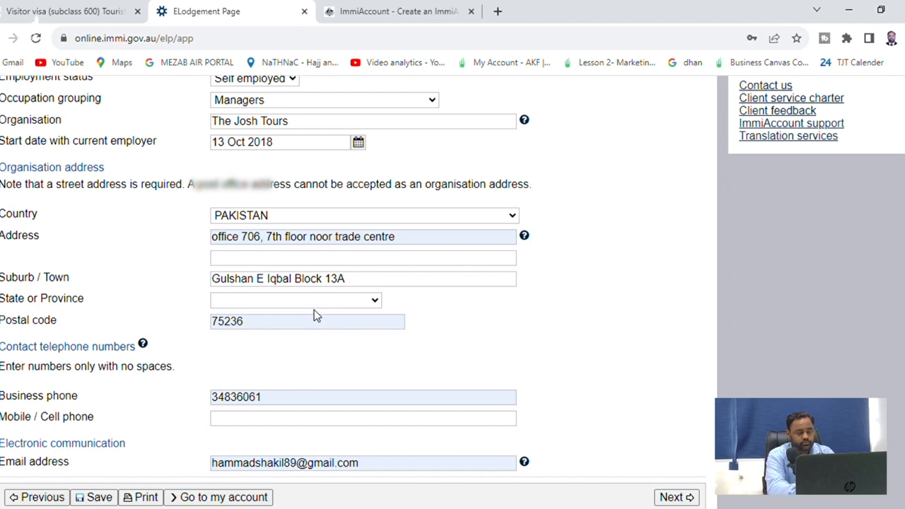
Set the province to SINDH, enter the mobile number, and continue to Financial support
{"action": "key", "text": "s"}
{"action": "key", "text": "Return"}
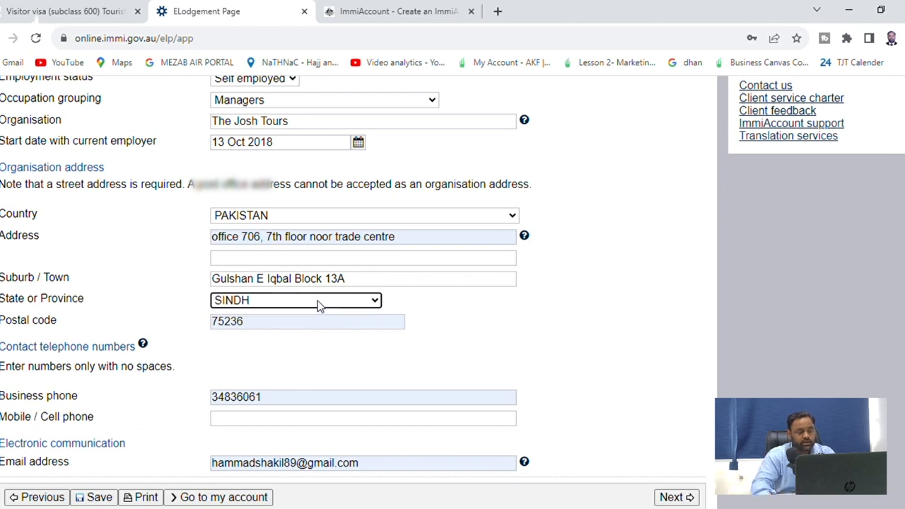
{"action": "scroll", "coordinate": [290, 408], "scroll_direction": "down", "scroll_amount": 2}
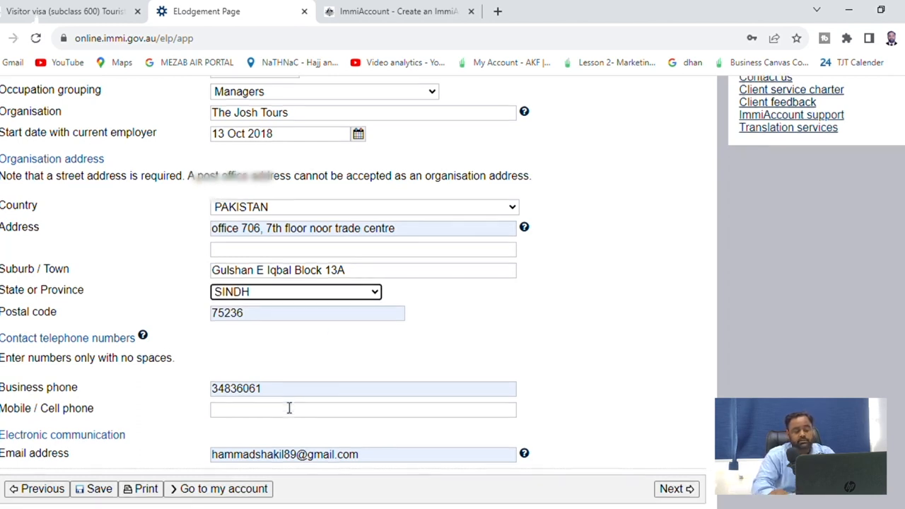
{"action": "left_click", "coordinate": [278, 357]}
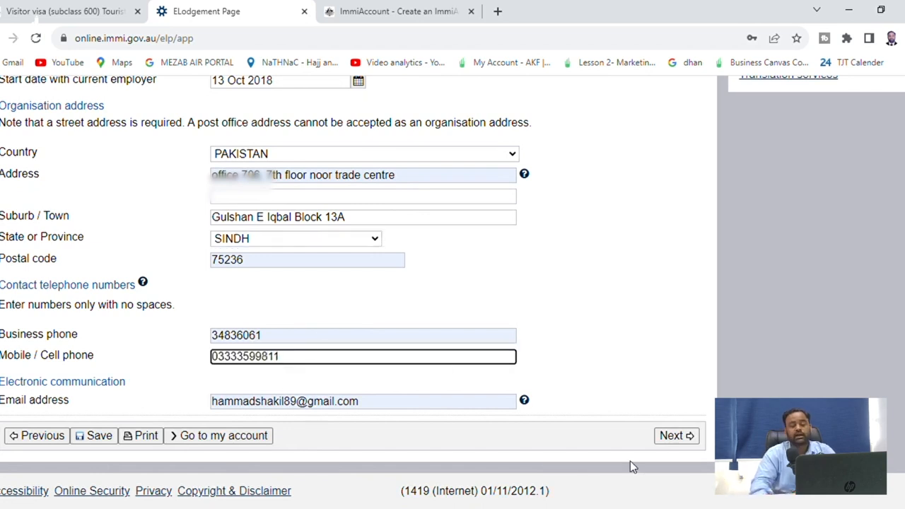
{"action": "left_click", "coordinate": [682, 434]}
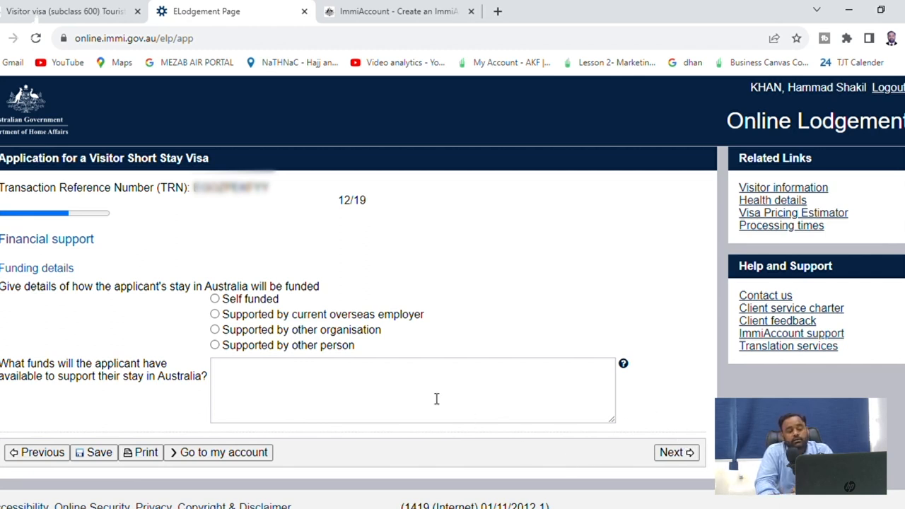
Mark the stay as Self funded, replacing the earlier 'supported by other person' Accommodation choice
{"action": "left_click", "coordinate": [284, 347]}
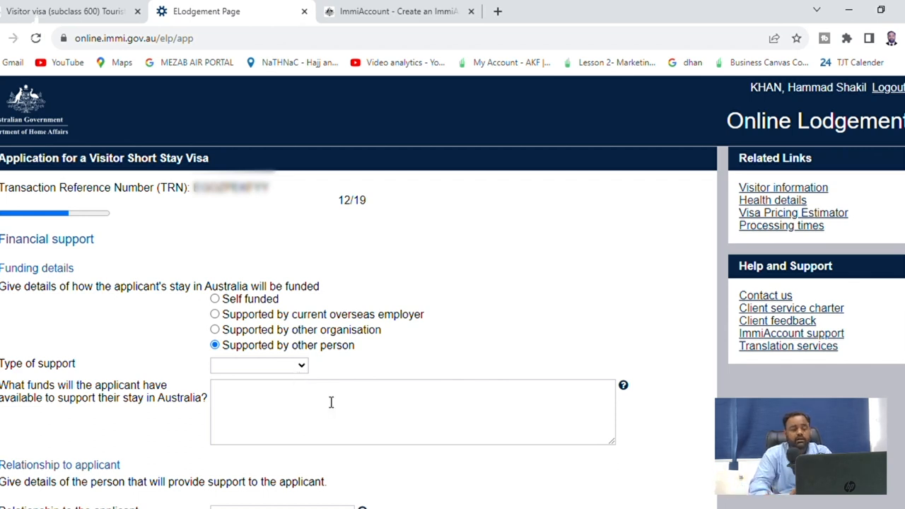
{"action": "left_click", "coordinate": [269, 414]}
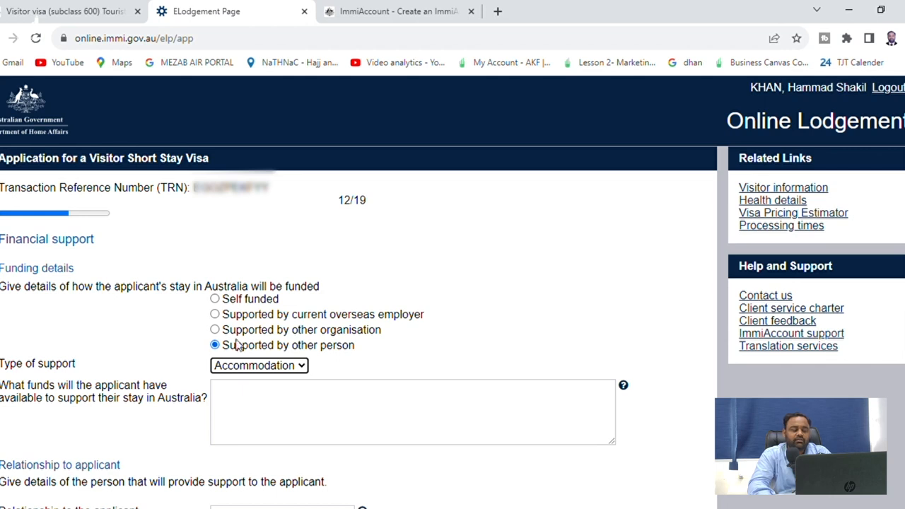
{"action": "left_click", "coordinate": [244, 314]}
{"action": "left_click", "coordinate": [216, 299]}
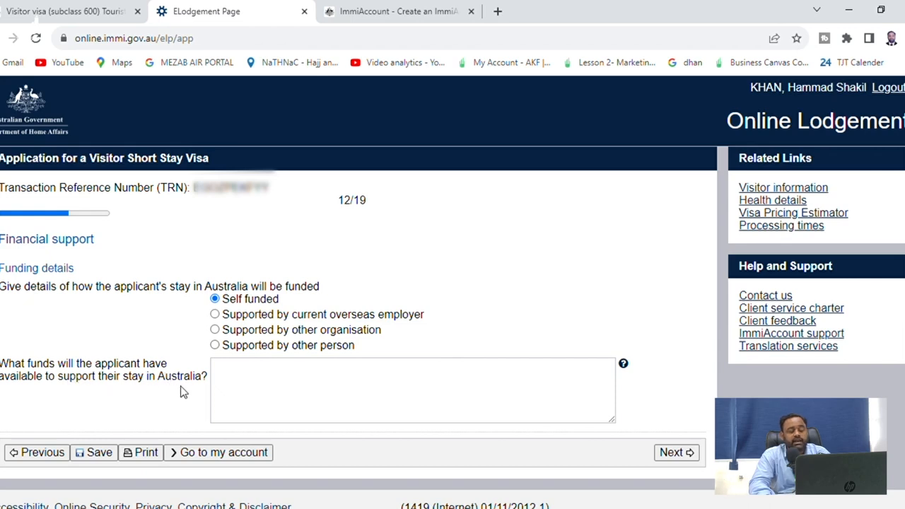
Enter 9000 AUD as the applicant's available self-funded money
{"action": "left_click", "coordinate": [265, 390]}
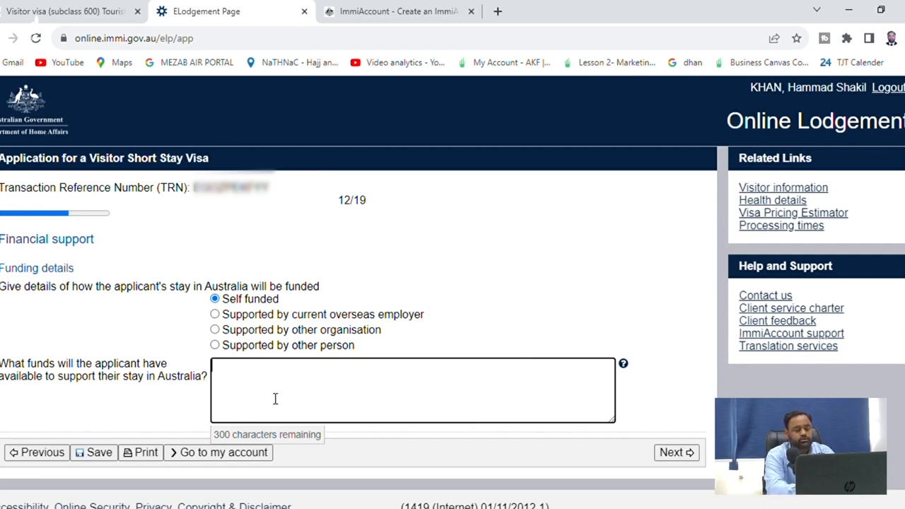
{"action": "key", "text": "alt+Tab"}
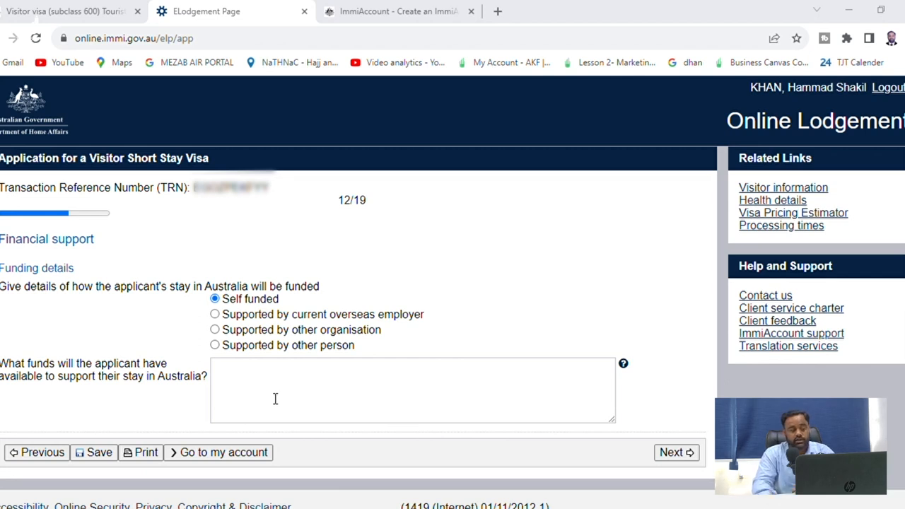
{"action": "left_click", "coordinate": [271, 382]}
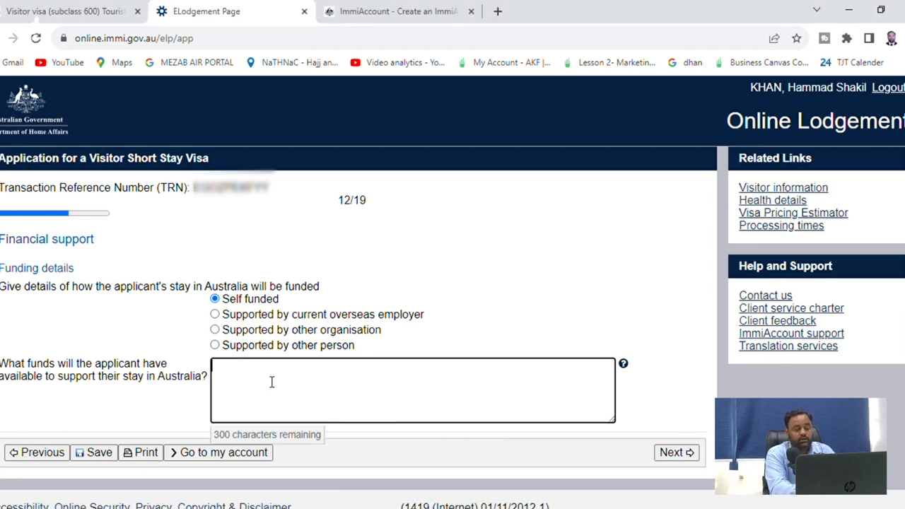
{"action": "type", "text": "9000"}
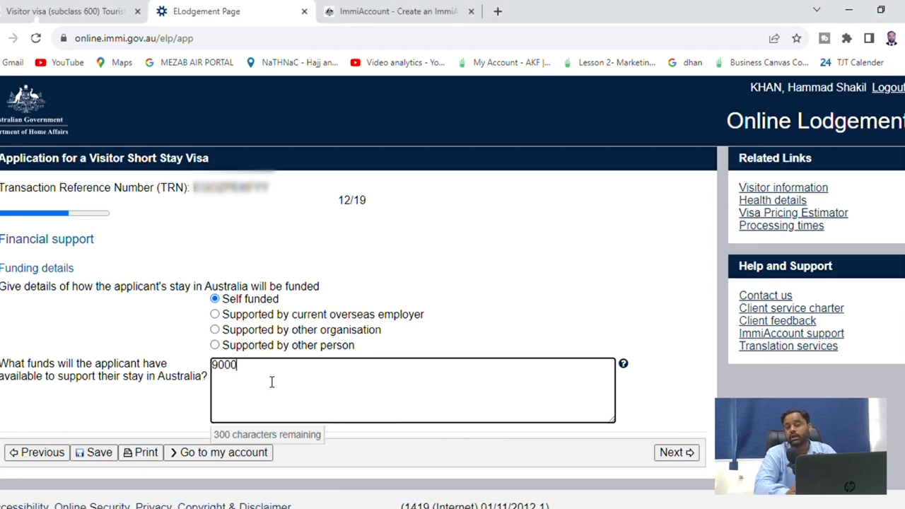
{"action": "type", "text": " AUD"}
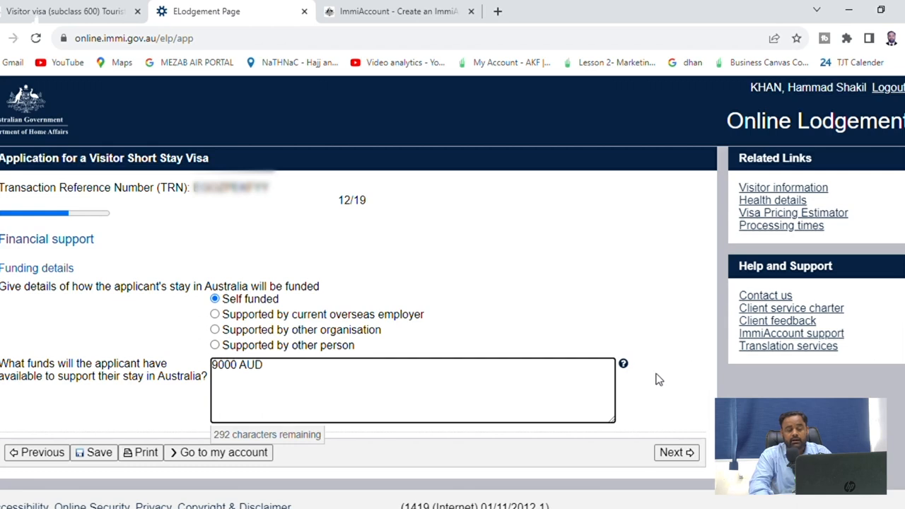
Review the Funding for stay guidance on support letters and financial institutions, then continue
{"action": "left_click", "coordinate": [624, 365]}
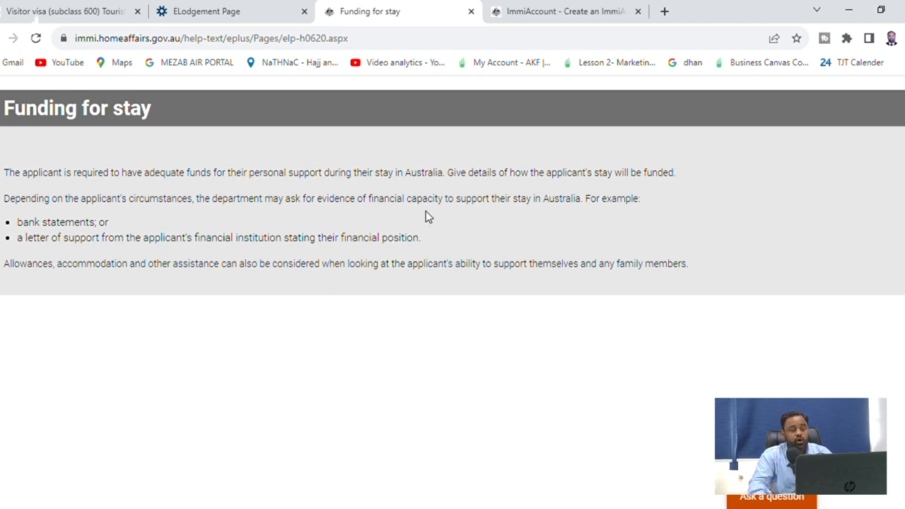
{"action": "left_click_drag", "start_coordinate": [112, 243], "coordinate": [17, 239]}
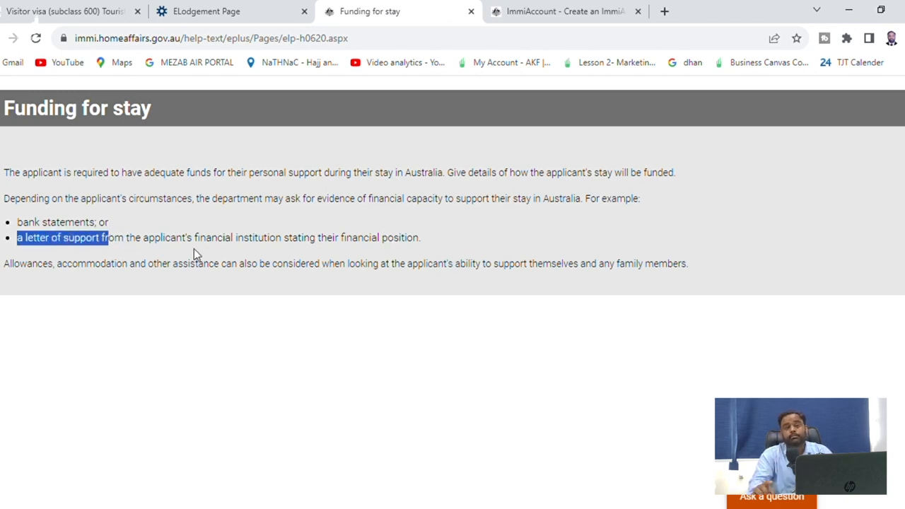
{"action": "left_click", "coordinate": [200, 244], "text": "shift"}
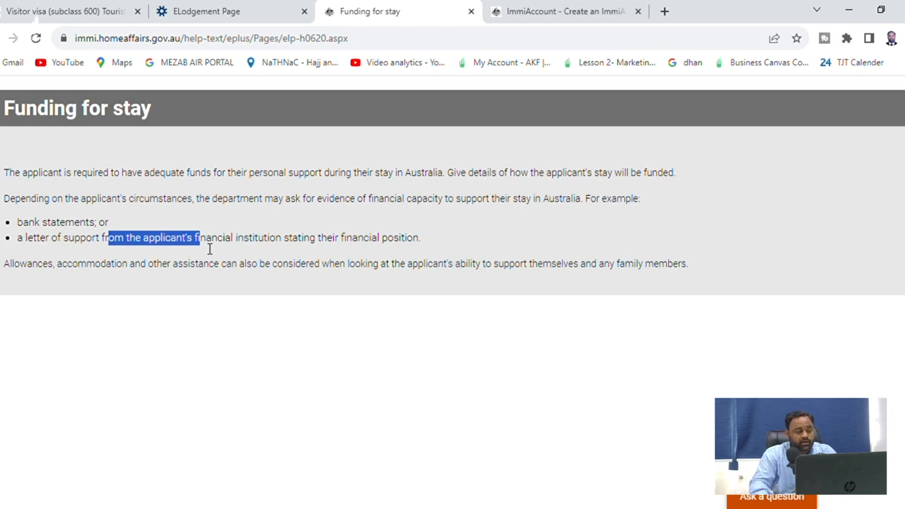
{"action": "left_click", "coordinate": [150, 10]}
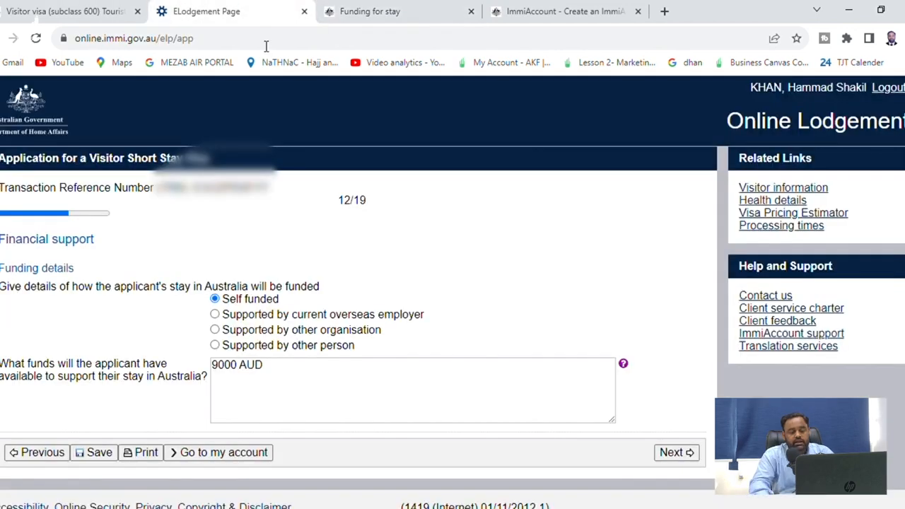
{"action": "scroll", "coordinate": [359, 370], "scroll_direction": "down", "scroll_amount": 1}
{"action": "left_click", "coordinate": [670, 439]}
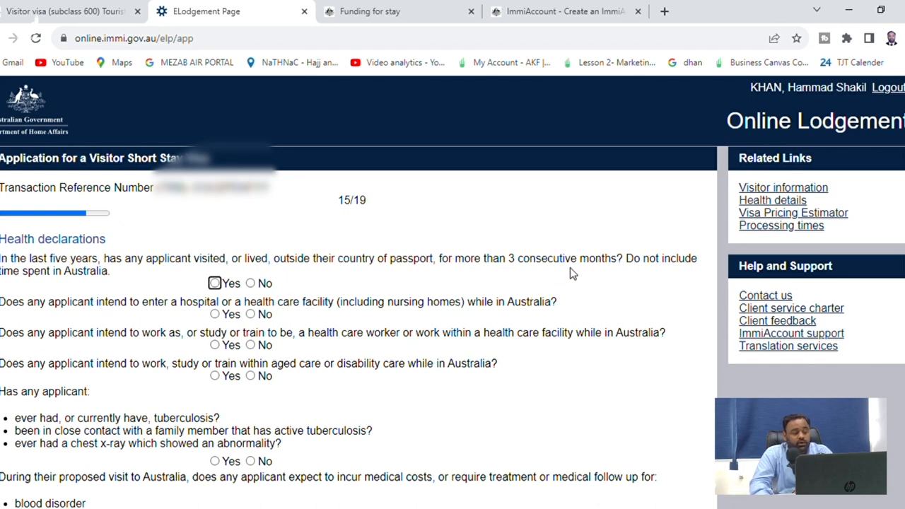
Answer No to living abroad, hospital, health-care work, aged-care and tuberculosis questions
{"action": "left_click", "coordinate": [252, 283]}
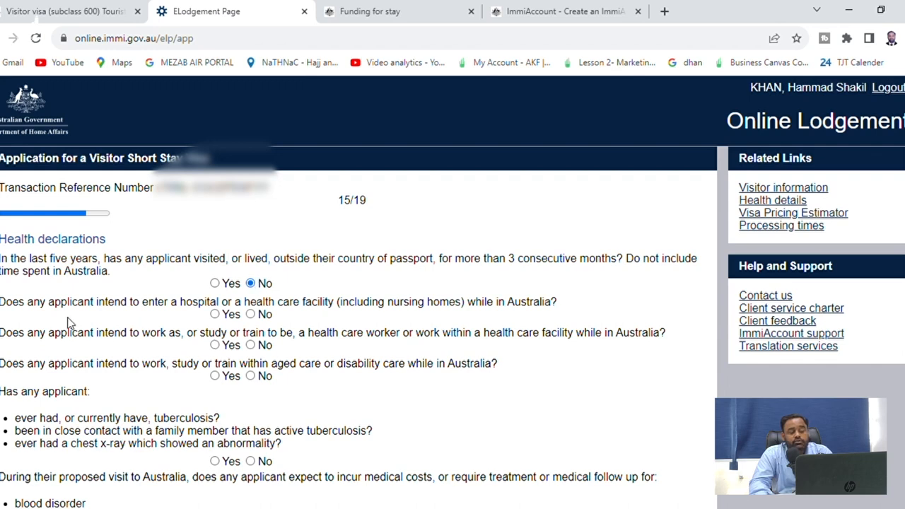
{"action": "left_click", "coordinate": [267, 315]}
{"action": "left_click", "coordinate": [264, 346]}
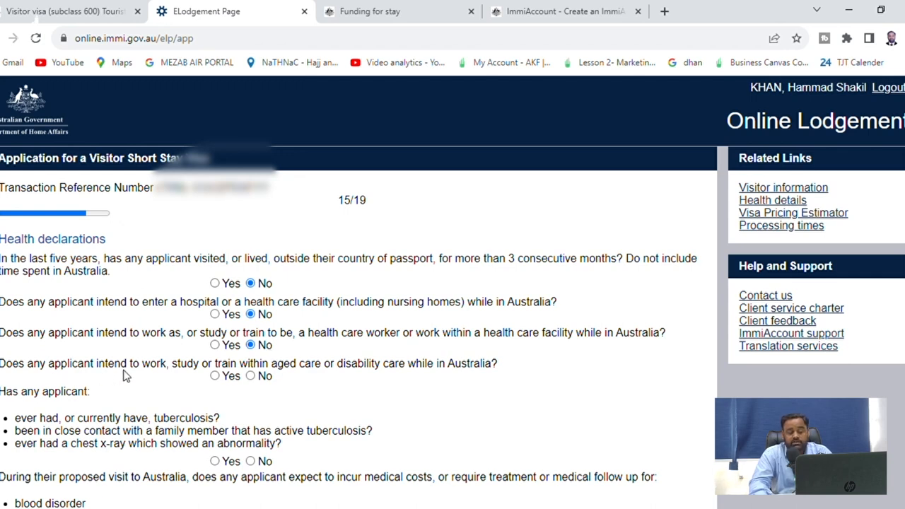
{"action": "left_click", "coordinate": [252, 376]}
{"action": "scroll", "coordinate": [293, 389], "scroll_direction": "down", "scroll_amount": 3}
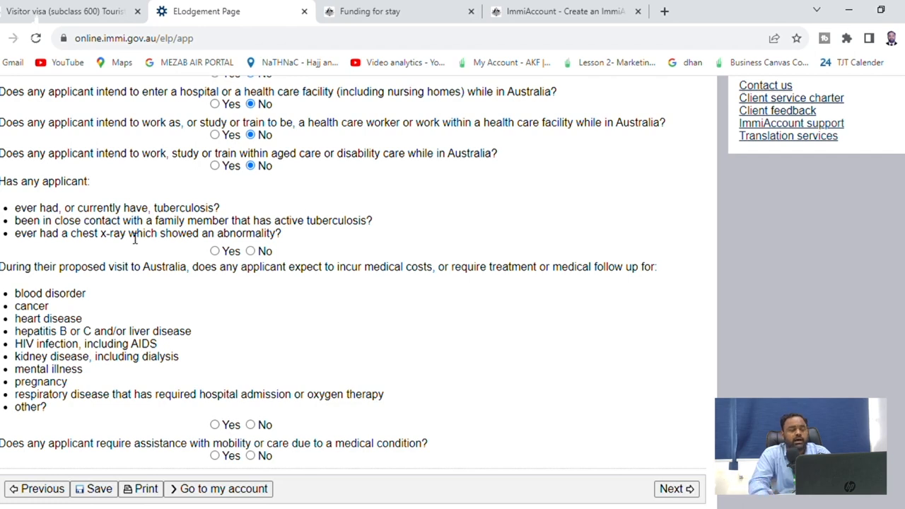
{"action": "left_click", "coordinate": [255, 256]}
{"action": "left_click", "coordinate": [225, 254]}
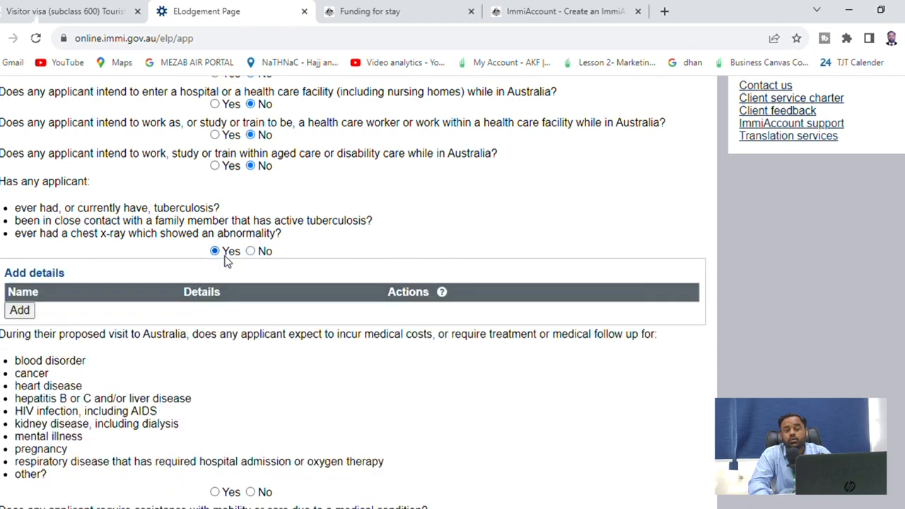
{"action": "left_click", "coordinate": [262, 253]}
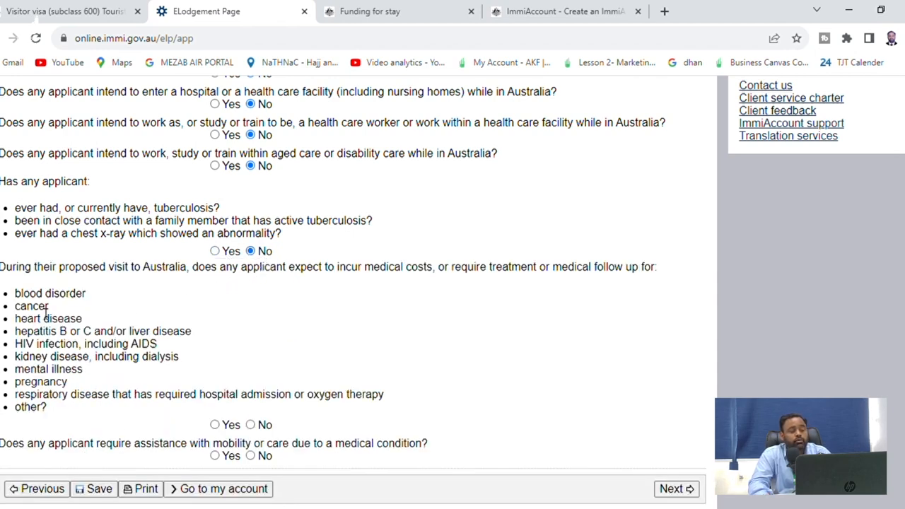
Answer No to the medical-costs and mobility-assistance questions, then submit the health page
{"action": "scroll", "coordinate": [83, 302], "scroll_direction": "down", "scroll_amount": 1}
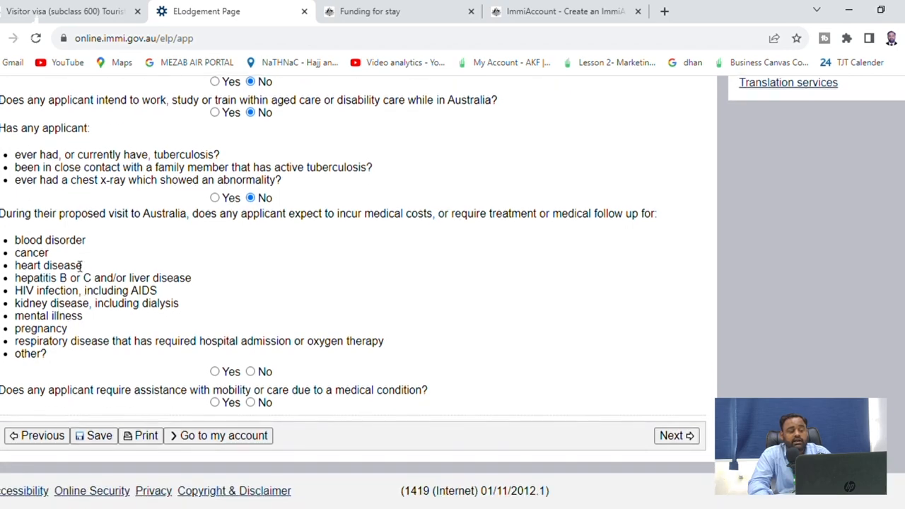
{"action": "left_click_drag", "start_coordinate": [70, 242], "coordinate": [87, 247]}
{"action": "left_click_drag", "start_coordinate": [15, 254], "coordinate": [70, 268]}
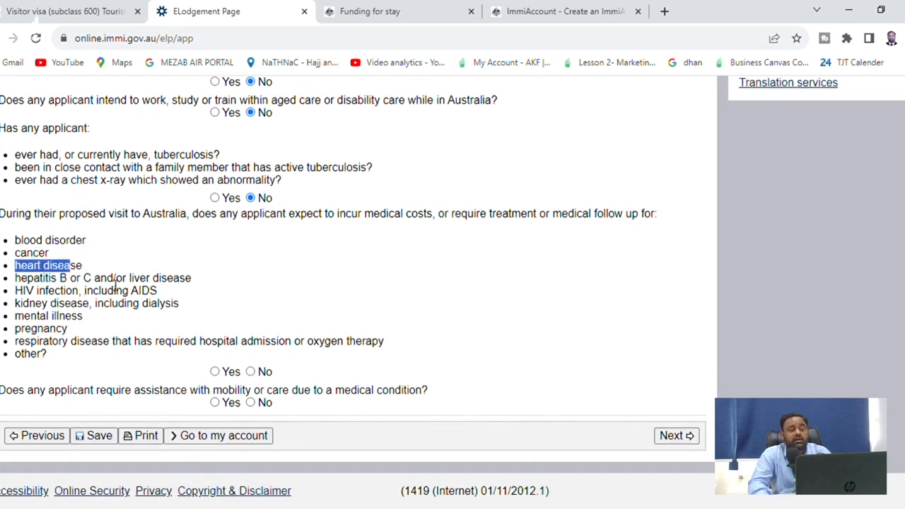
{"action": "left_click_drag", "start_coordinate": [15, 291], "coordinate": [112, 306]}
{"action": "left_click_drag", "start_coordinate": [59, 317], "coordinate": [56, 330]}
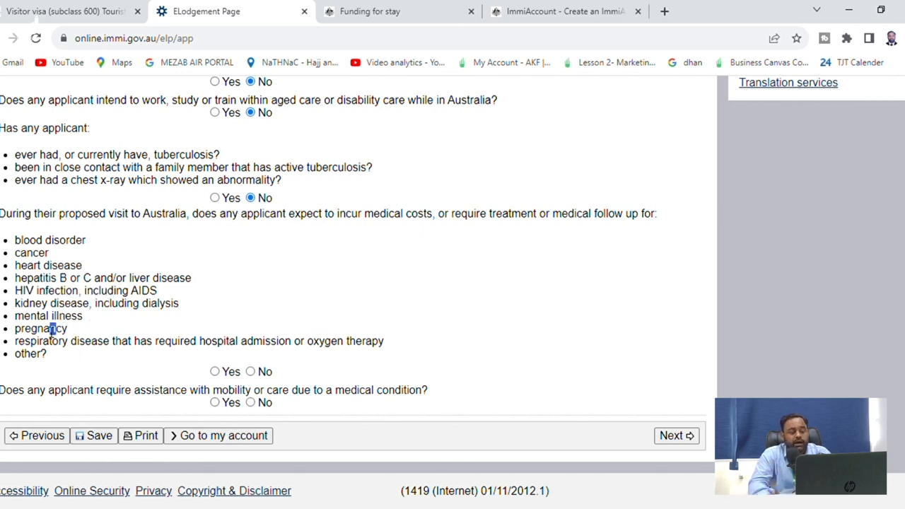
{"action": "left_click", "coordinate": [252, 372]}
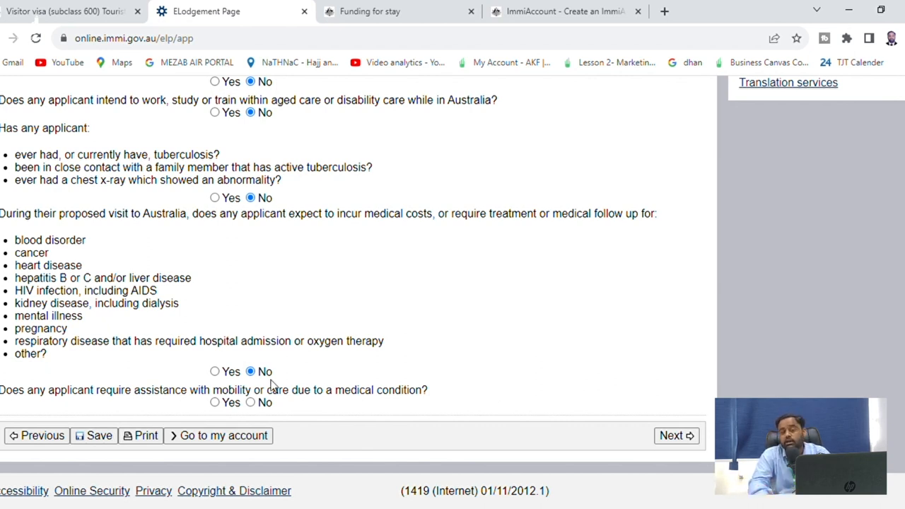
{"action": "left_click", "coordinate": [264, 406]}
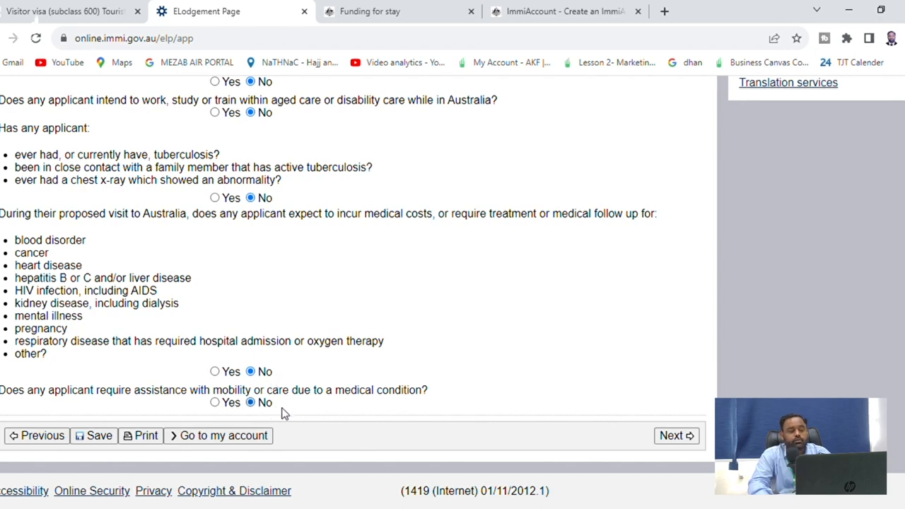
{"action": "left_click", "coordinate": [678, 439]}
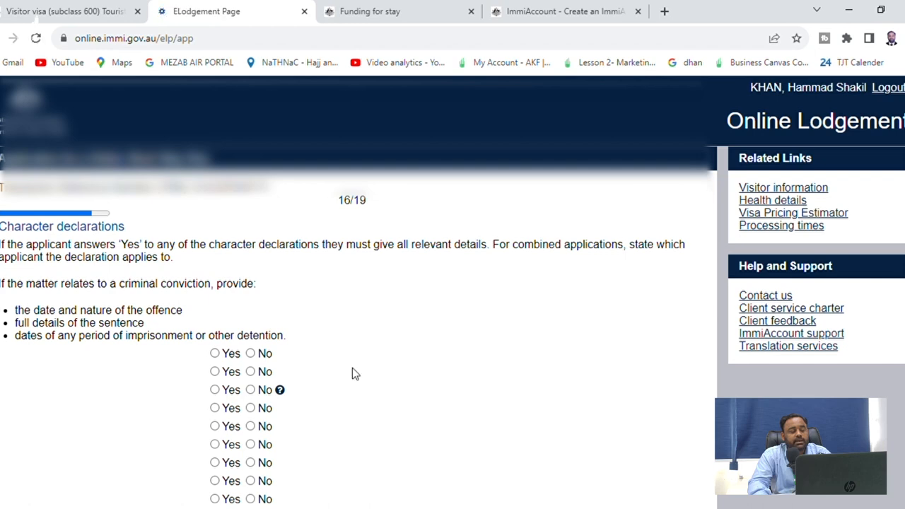
Answer No to pending legal action, after previewing its Yes details table, and to past convictions
{"action": "scroll", "coordinate": [362, 263], "scroll_direction": "down", "scroll_amount": 4}
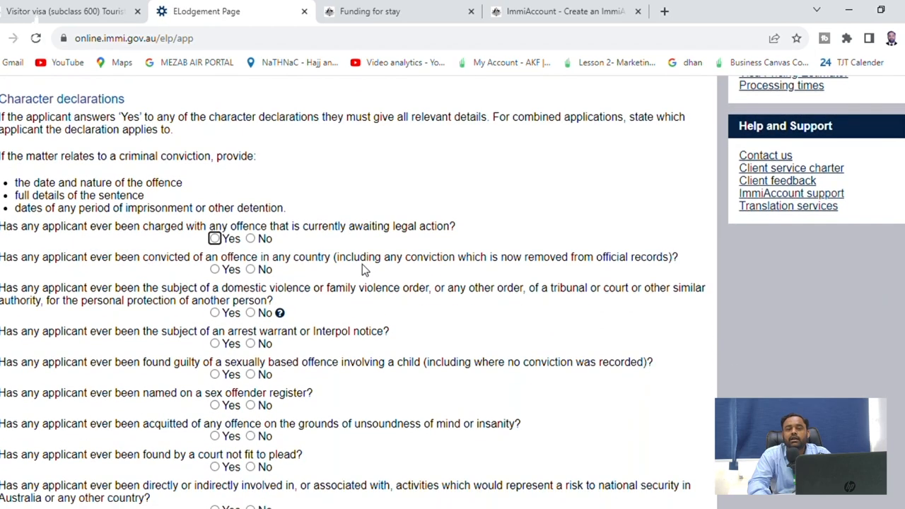
{"action": "scroll", "coordinate": [360, 297], "scroll_direction": "down", "scroll_amount": 2}
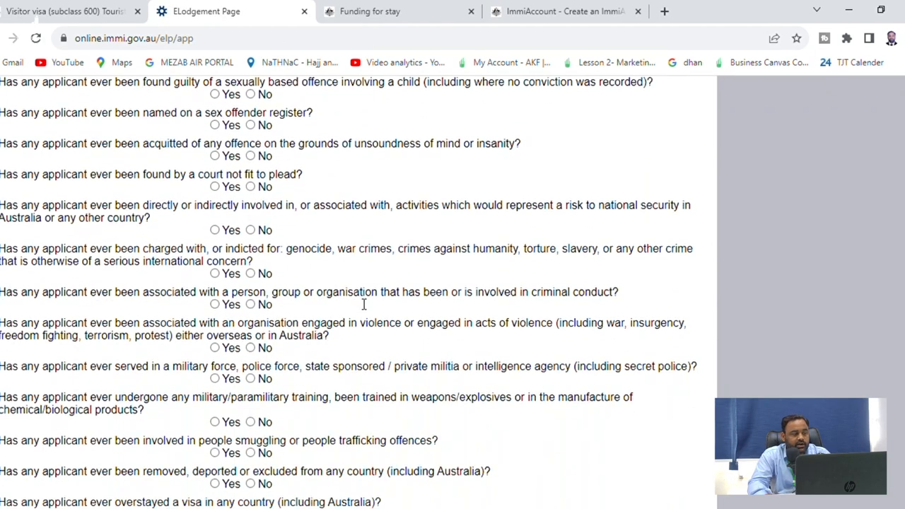
{"action": "scroll", "coordinate": [347, 313], "scroll_direction": "up", "scroll_amount": 3}
{"action": "scroll", "coordinate": [347, 313], "scroll_direction": "up", "scroll_amount": 3}
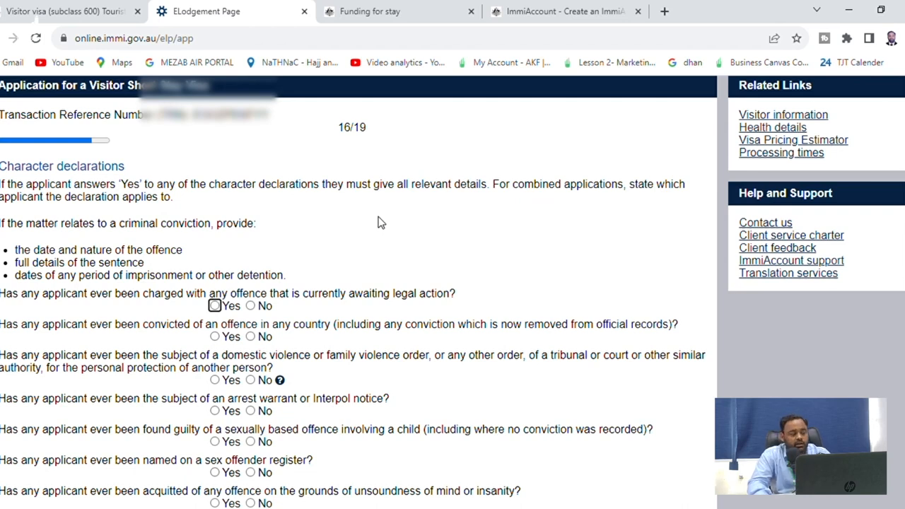
{"action": "left_click", "coordinate": [229, 308]}
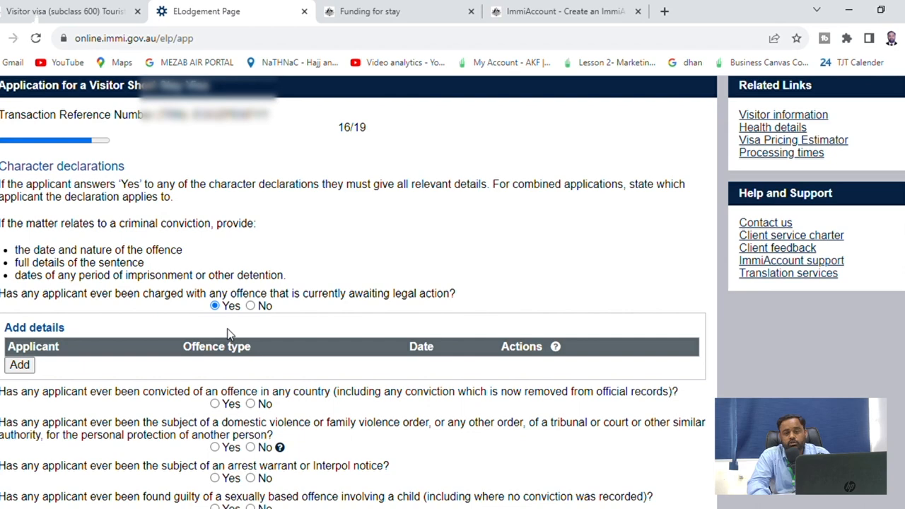
{"action": "left_click", "coordinate": [251, 306]}
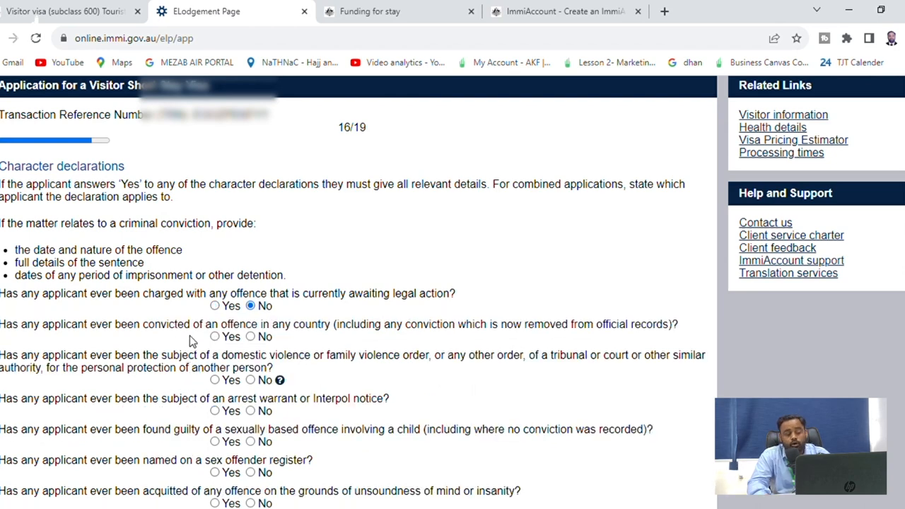
{"action": "left_click", "coordinate": [270, 338]}
{"action": "left_click_drag", "start_coordinate": [262, 359], "coordinate": [277, 364]}
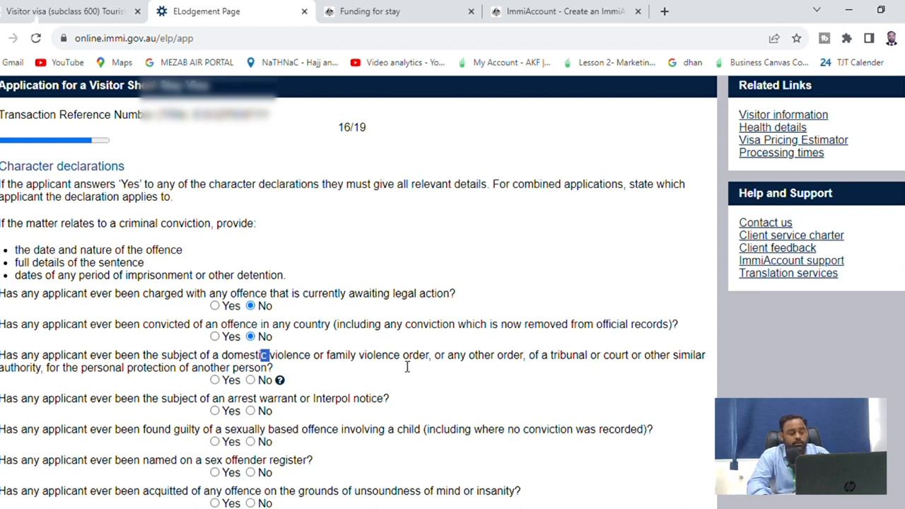
Answer No to domestic violence order, arrest warrant, child sexual offence and sex offender register questions
{"action": "left_click", "coordinate": [246, 368]}
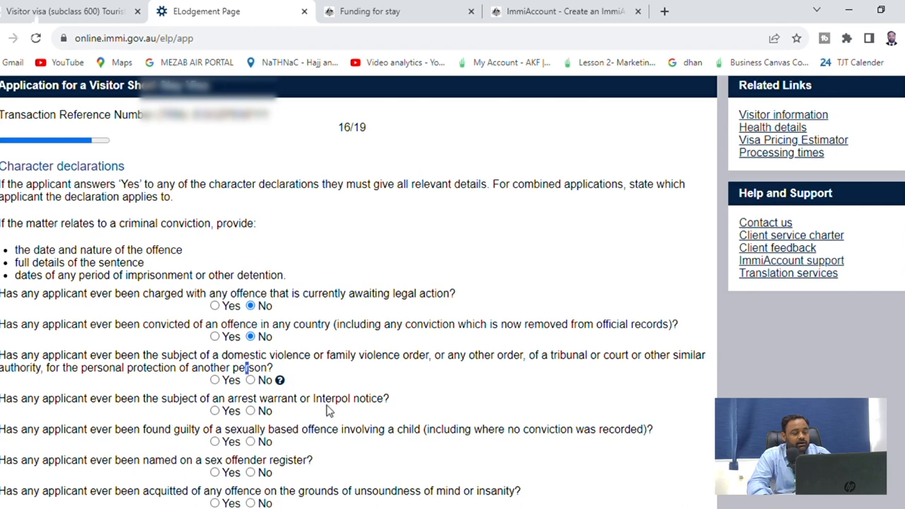
{"action": "left_click", "coordinate": [250, 380]}
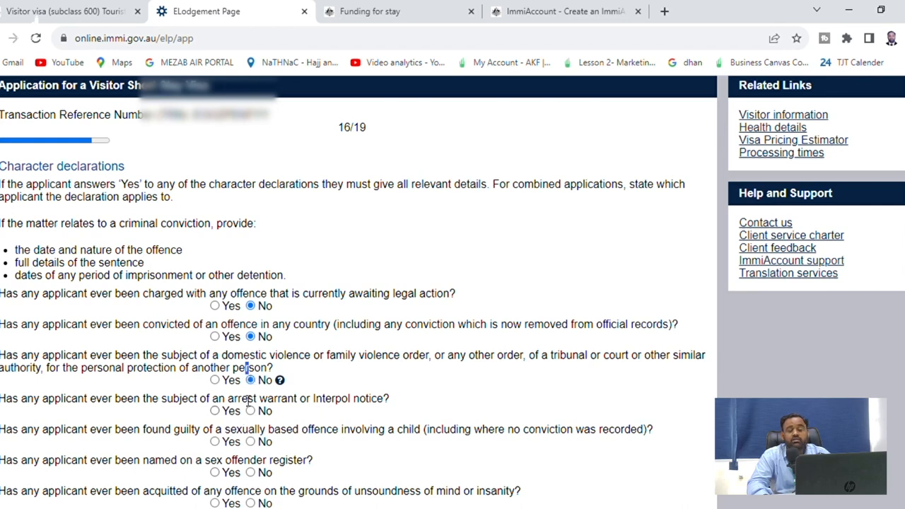
{"action": "left_click_drag", "start_coordinate": [235, 400], "coordinate": [282, 403]}
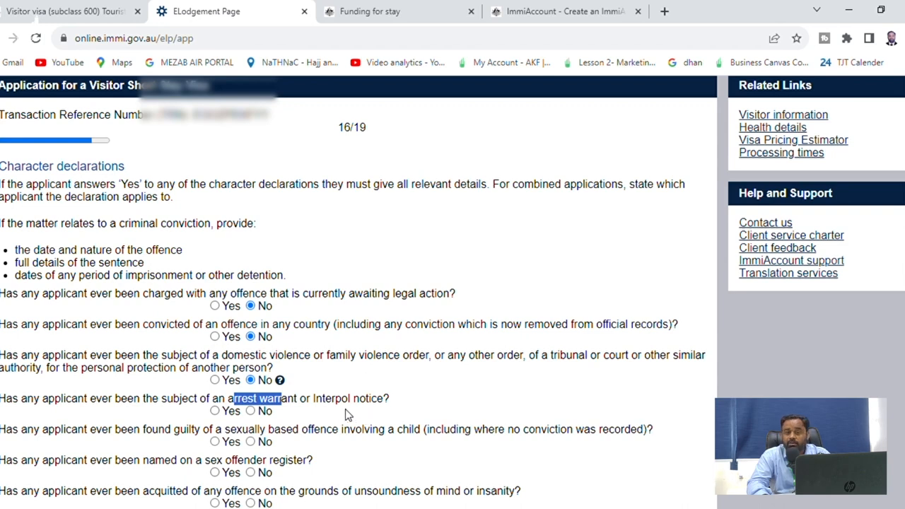
{"action": "left_click", "coordinate": [259, 415]}
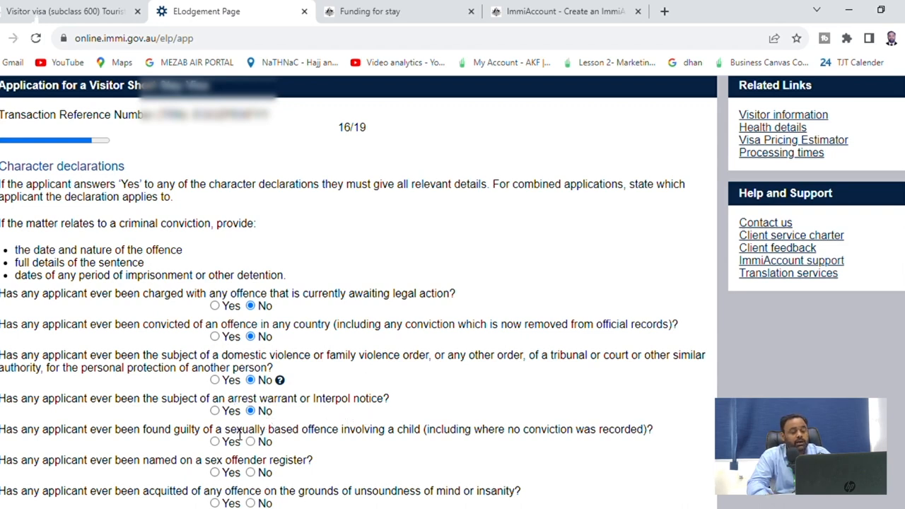
{"action": "left_click_drag", "start_coordinate": [238, 431], "coordinate": [318, 469]}
{"action": "left_click_drag", "start_coordinate": [320, 432], "coordinate": [375, 441]}
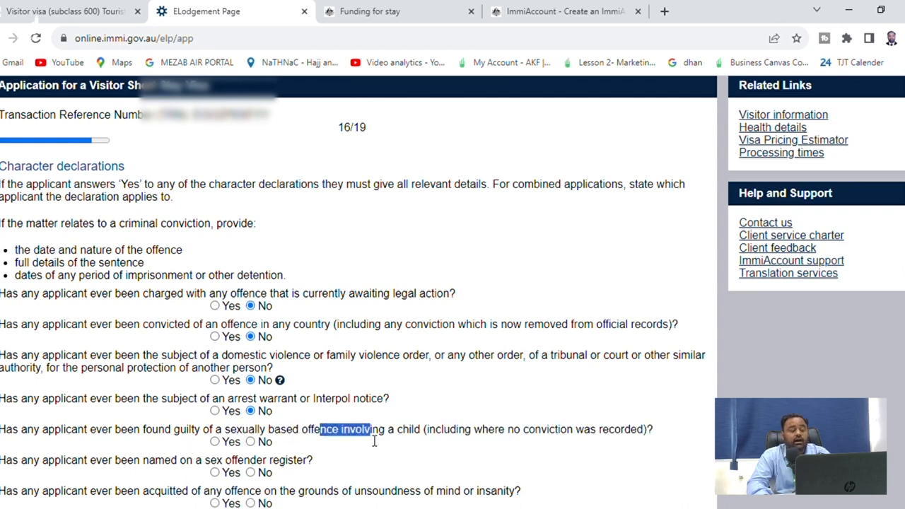
{"action": "left_click", "coordinate": [250, 441]}
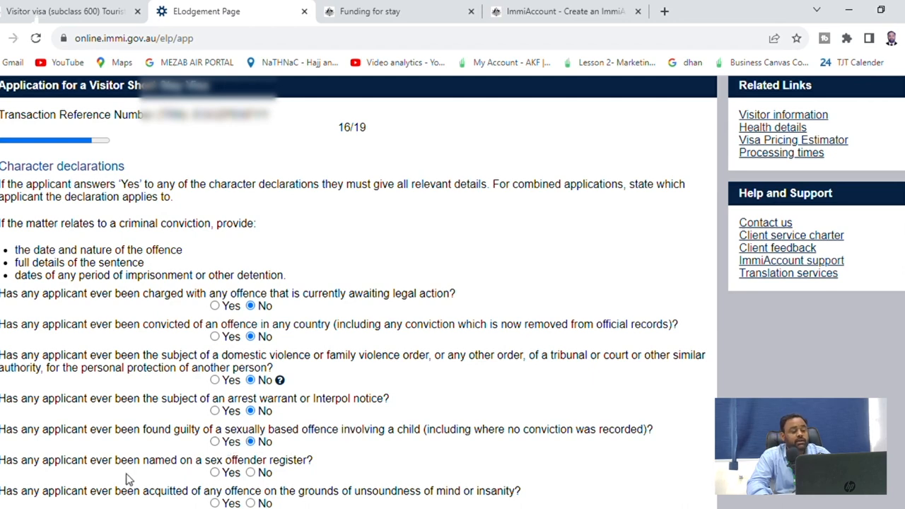
{"action": "left_click_drag", "start_coordinate": [131, 472], "coordinate": [176, 471]}
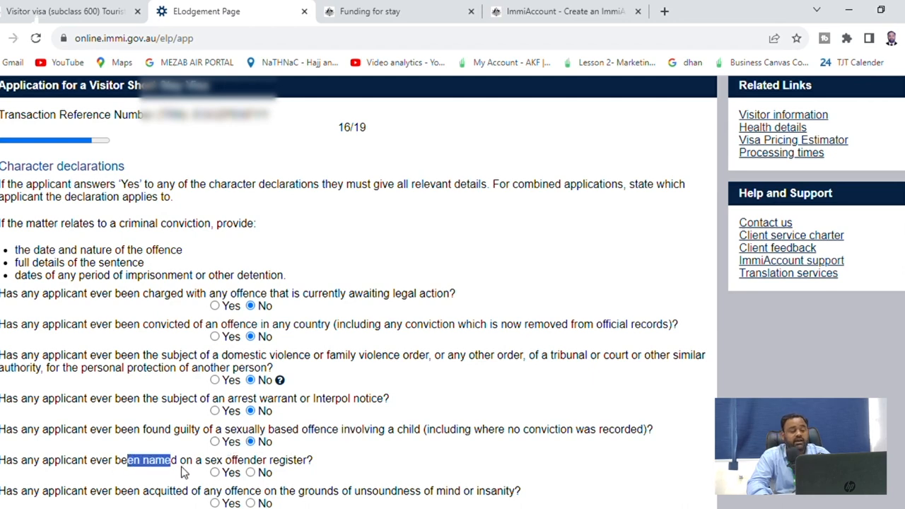
{"action": "scroll", "coordinate": [276, 477], "scroll_direction": "down", "scroll_amount": 2}
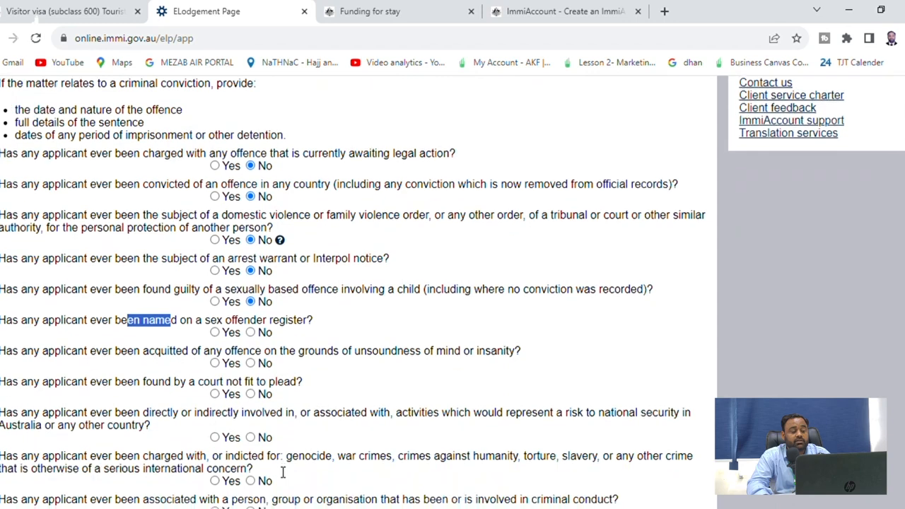
{"action": "left_click", "coordinate": [251, 332]}
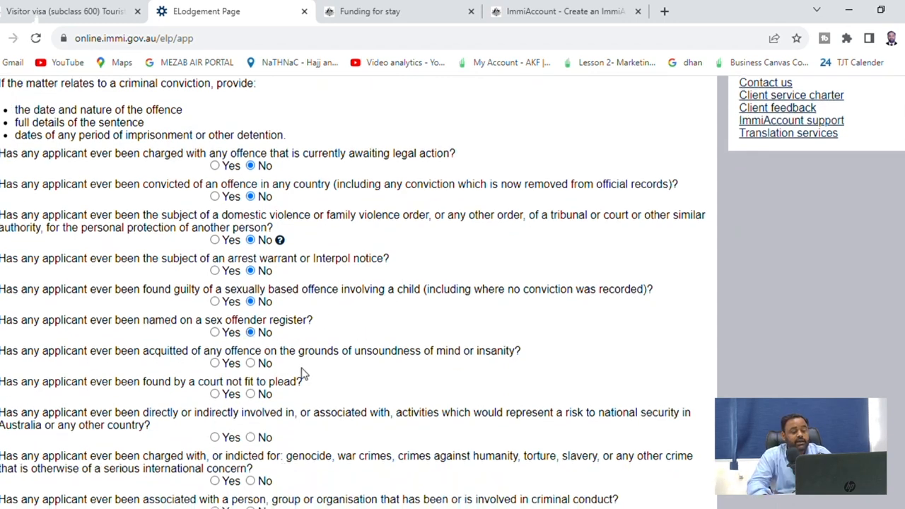
Answer No to insanity acquittal, unfit to plead, national security and war crimes questions
{"action": "left_click_drag", "start_coordinate": [327, 352], "coordinate": [382, 360]}
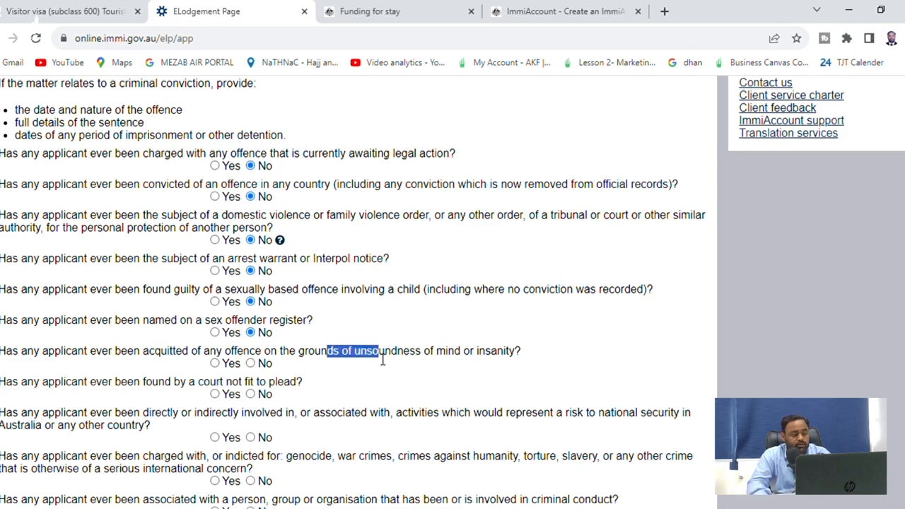
{"action": "left_click", "coordinate": [252, 364]}
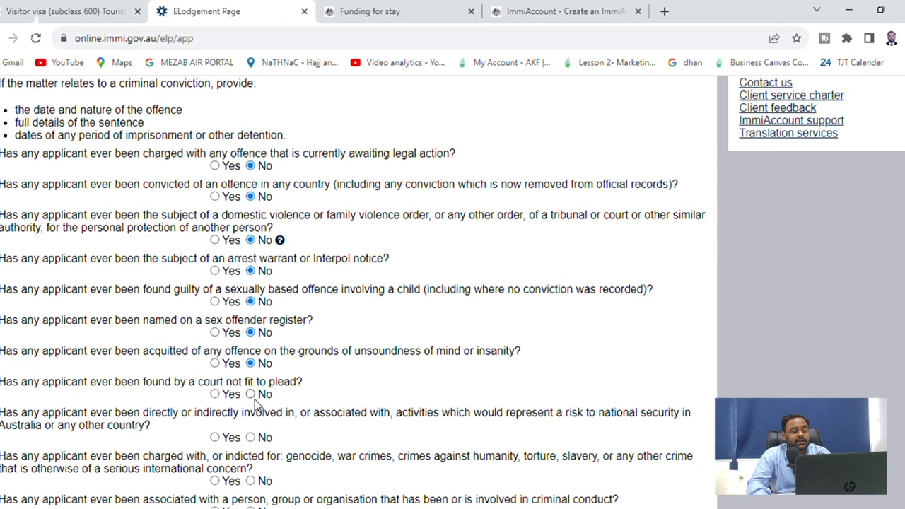
{"action": "double_click", "coordinate": [210, 382]}
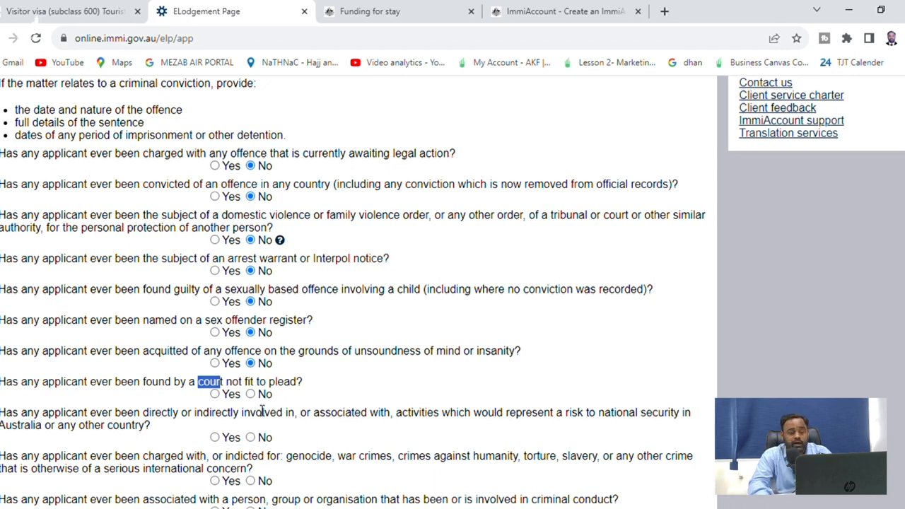
{"action": "left_click", "coordinate": [254, 396]}
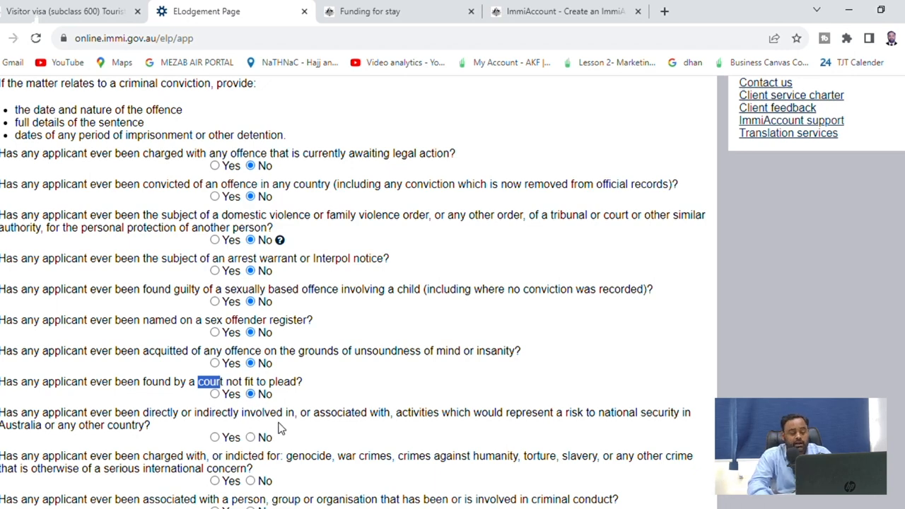
{"action": "scroll", "coordinate": [303, 410], "scroll_direction": "down", "scroll_amount": 1}
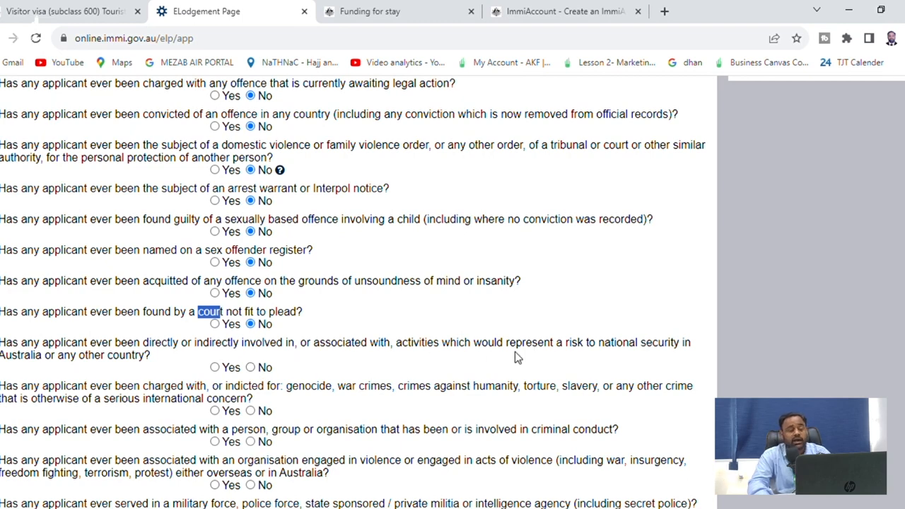
{"action": "left_click", "coordinate": [263, 367]}
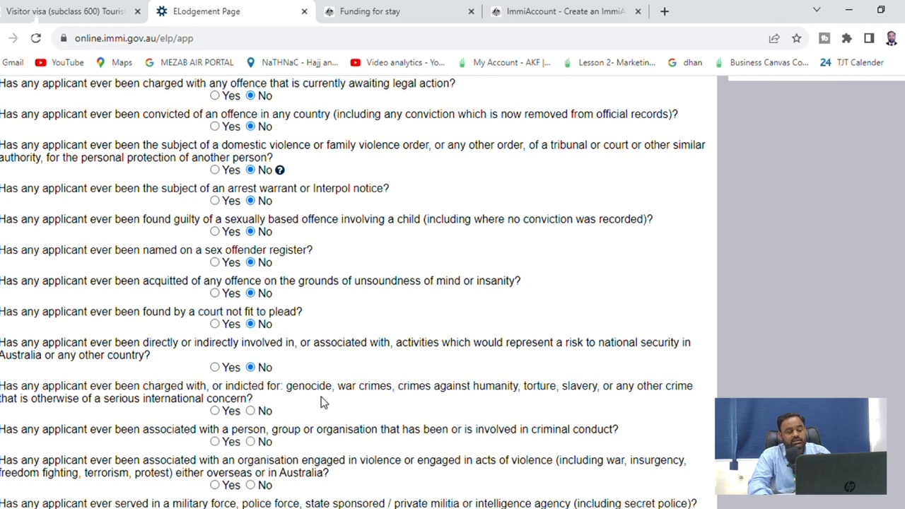
{"action": "left_click", "coordinate": [261, 413]}
Answer No to criminal or violent group association, military service and military training questions
{"action": "scroll", "coordinate": [285, 416], "scroll_direction": "down", "scroll_amount": 1}
{"action": "scroll", "coordinate": [283, 417], "scroll_direction": "down", "scroll_amount": 1}
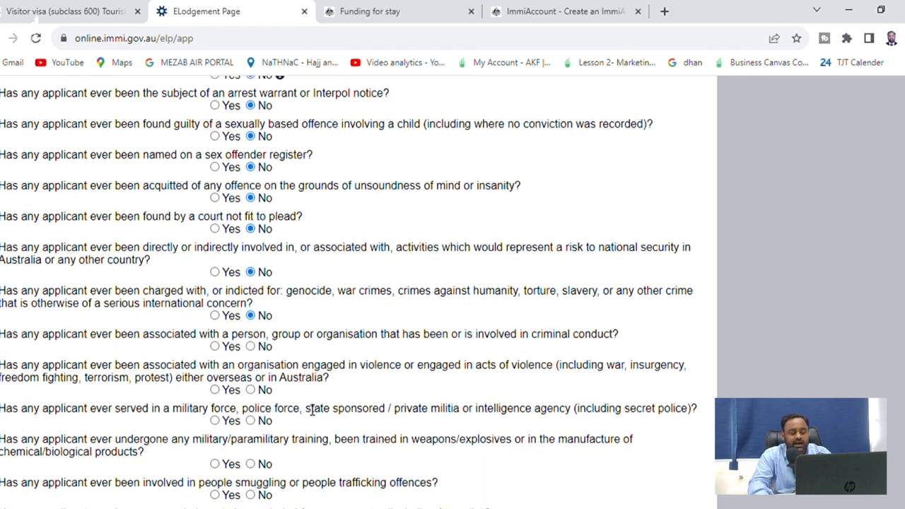
{"action": "left_click", "coordinate": [251, 301]}
{"action": "left_click", "coordinate": [251, 345]}
{"action": "scroll", "coordinate": [260, 360], "scroll_direction": "down", "scroll_amount": 2}
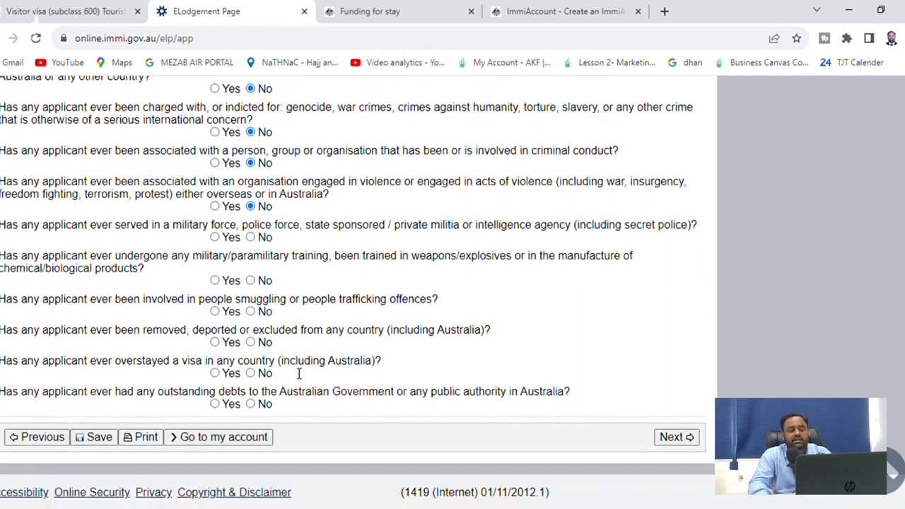
{"action": "left_click", "coordinate": [253, 237]}
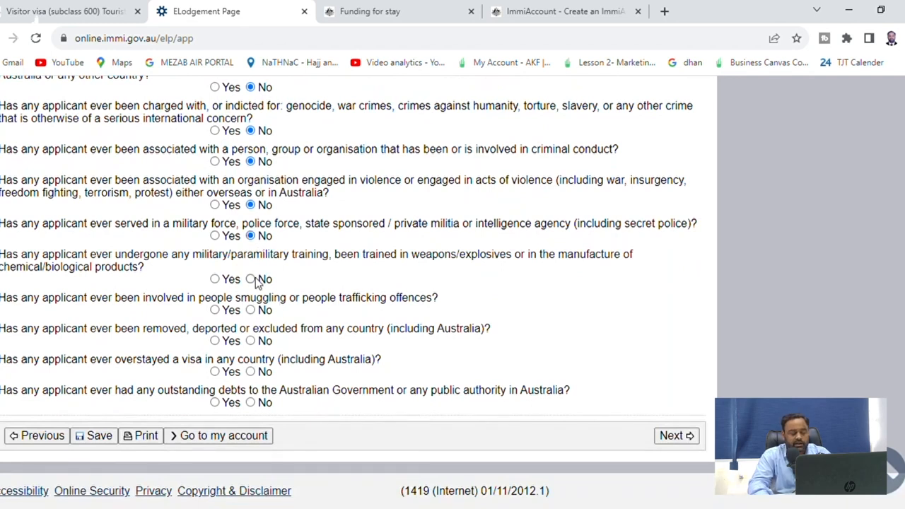
{"action": "left_click", "coordinate": [255, 280]}
Answer No to people smuggling, deportation, overstayed visa and outstanding debts, then submit
{"action": "left_click", "coordinate": [254, 311]}
{"action": "left_click", "coordinate": [253, 343]}
{"action": "left_click", "coordinate": [251, 372]}
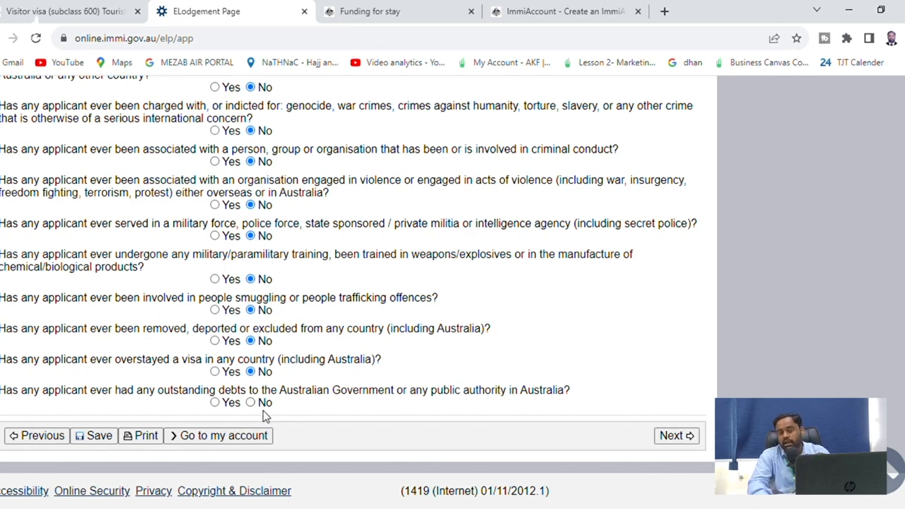
{"action": "left_click", "coordinate": [262, 404]}
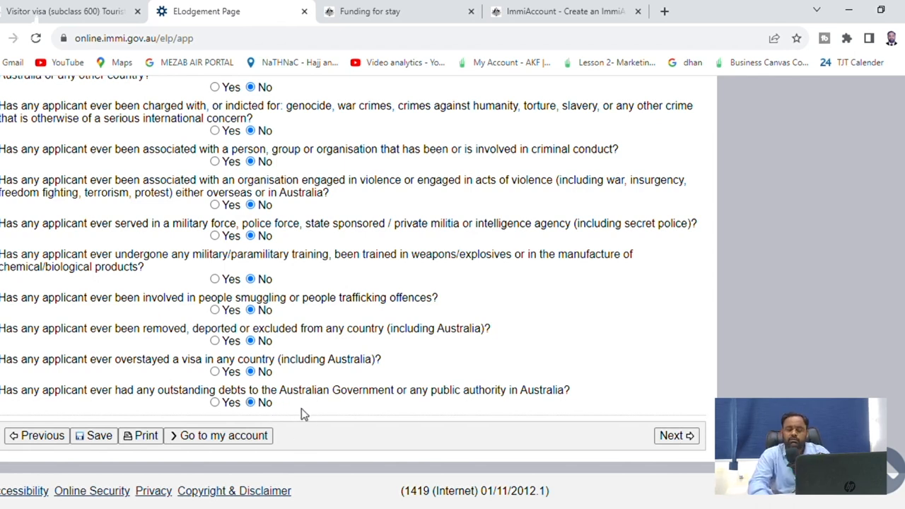
{"action": "left_click", "coordinate": [675, 436]}
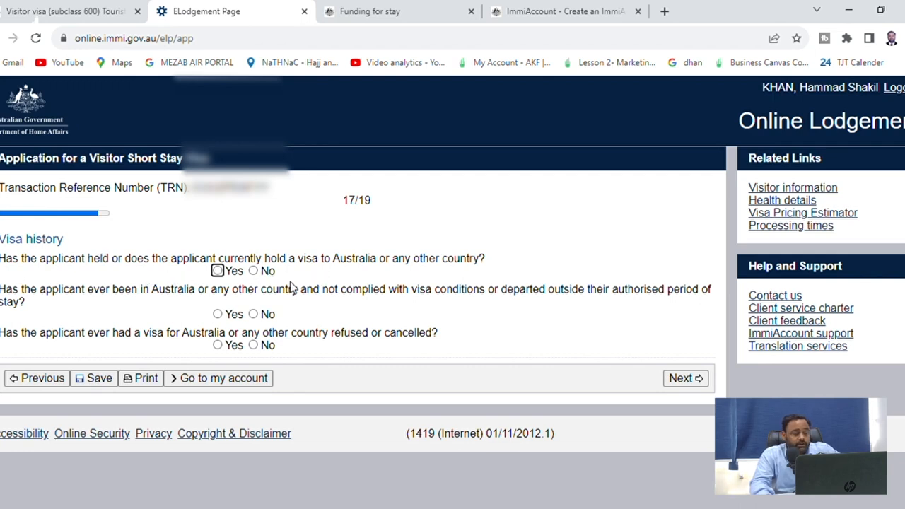
Answer No to holding a visa, breaching conditions and refused or cancelled visas, then submit
{"action": "left_click", "coordinate": [269, 274]}
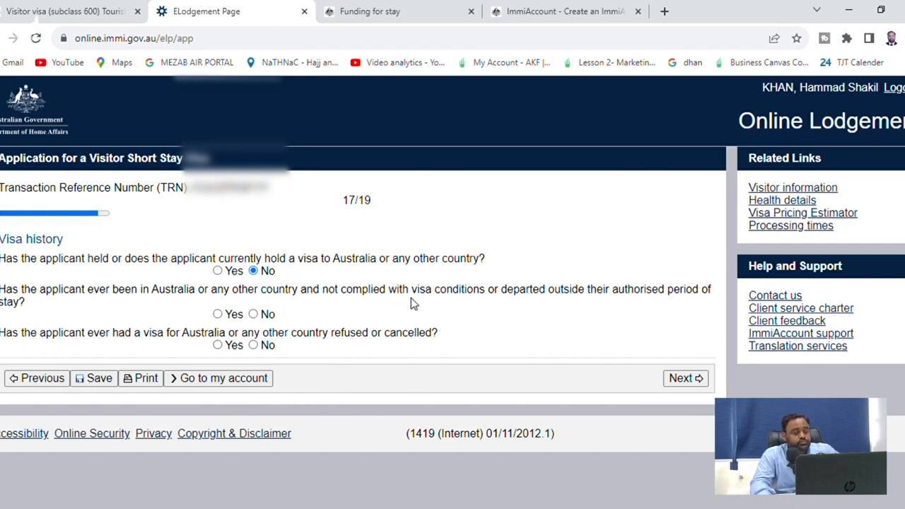
{"action": "left_click", "coordinate": [253, 314]}
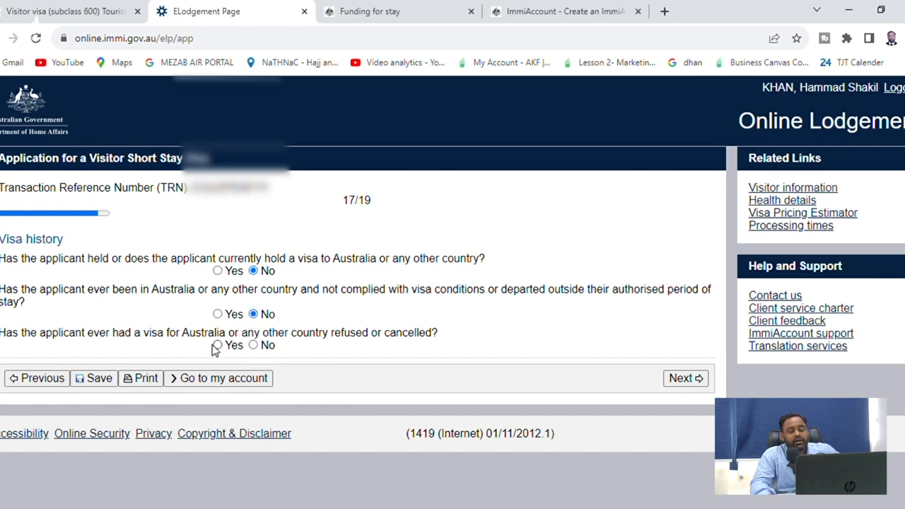
{"action": "left_click", "coordinate": [258, 347]}
{"action": "left_click", "coordinate": [680, 378]}
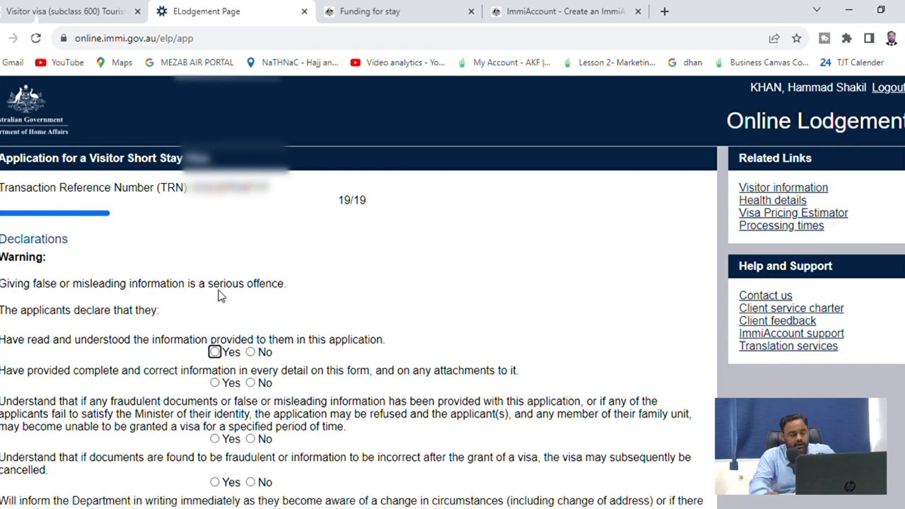
Answer Yes to having read the information, correctness, refusal and cancellation declarations
{"action": "scroll", "coordinate": [221, 296], "scroll_direction": "down", "scroll_amount": 2}
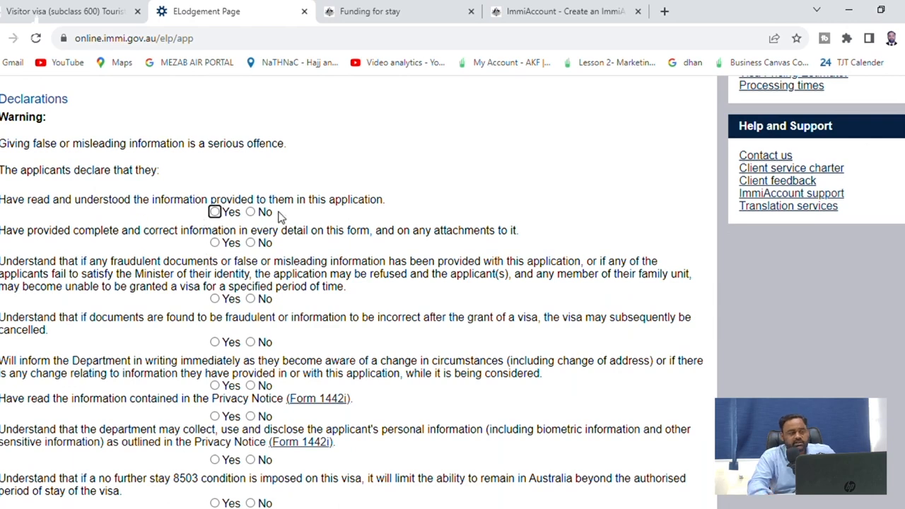
{"action": "left_click", "coordinate": [214, 212]}
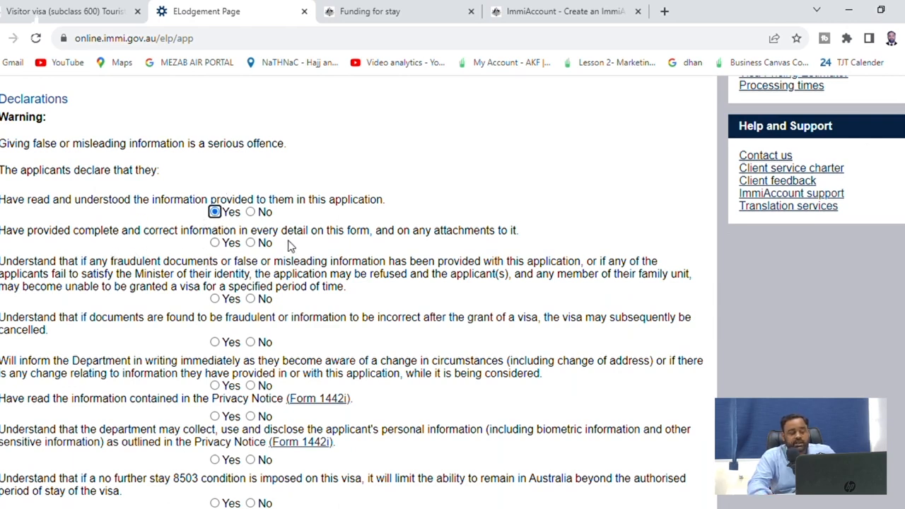
{"action": "left_click", "coordinate": [228, 243]}
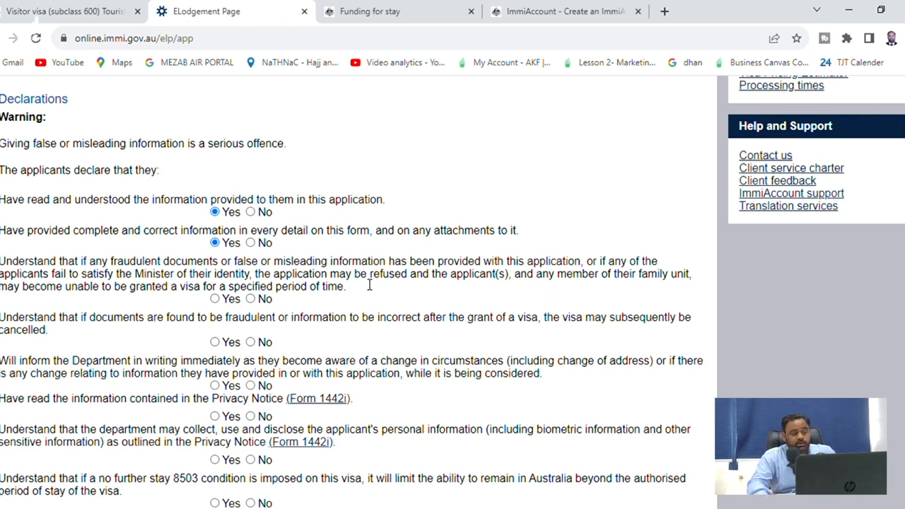
{"action": "left_click", "coordinate": [233, 299]}
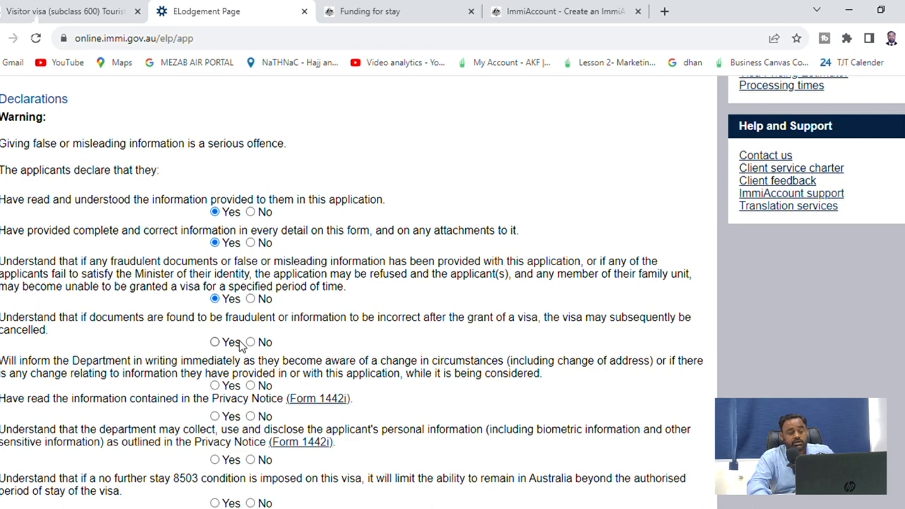
{"action": "left_click", "coordinate": [239, 343]}
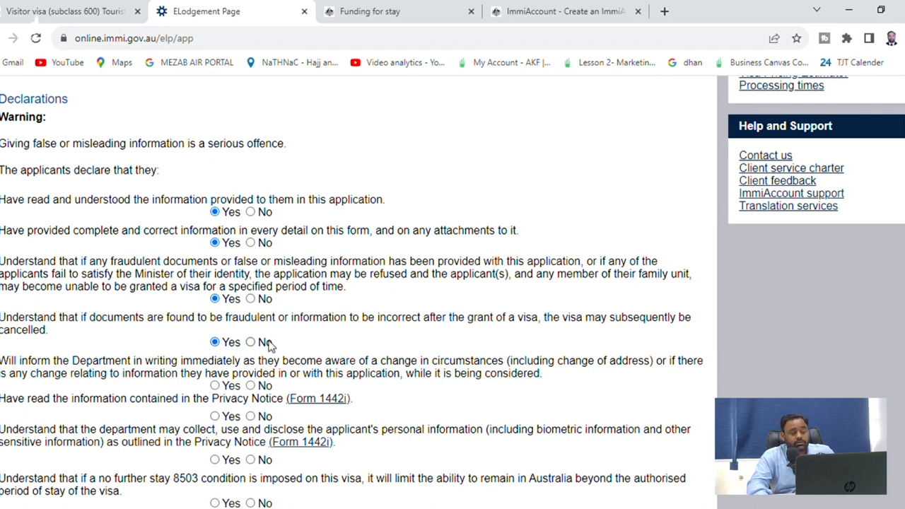
Answer Yes to reporting changes, the Privacy Notice, information collection and the 8503 condition
{"action": "scroll", "coordinate": [272, 346], "scroll_direction": "down", "scroll_amount": 1}
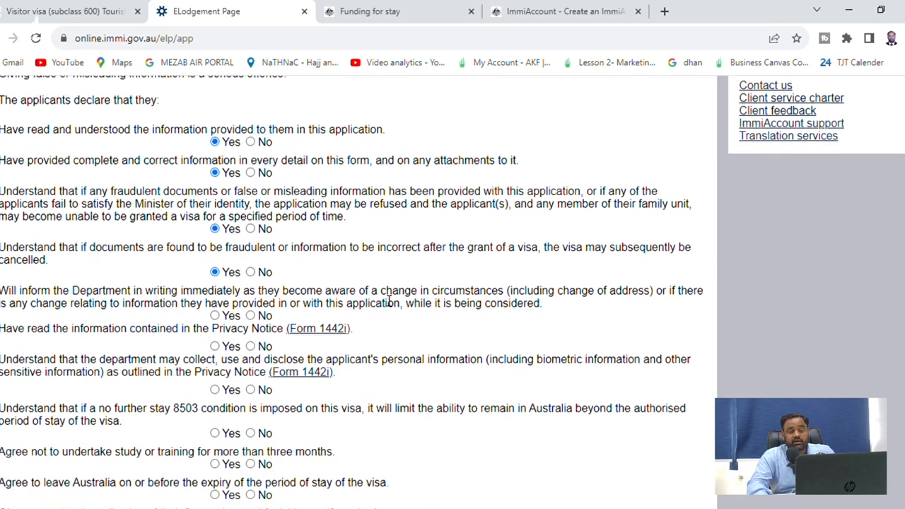
{"action": "left_click_drag", "start_coordinate": [382, 291], "coordinate": [425, 305]}
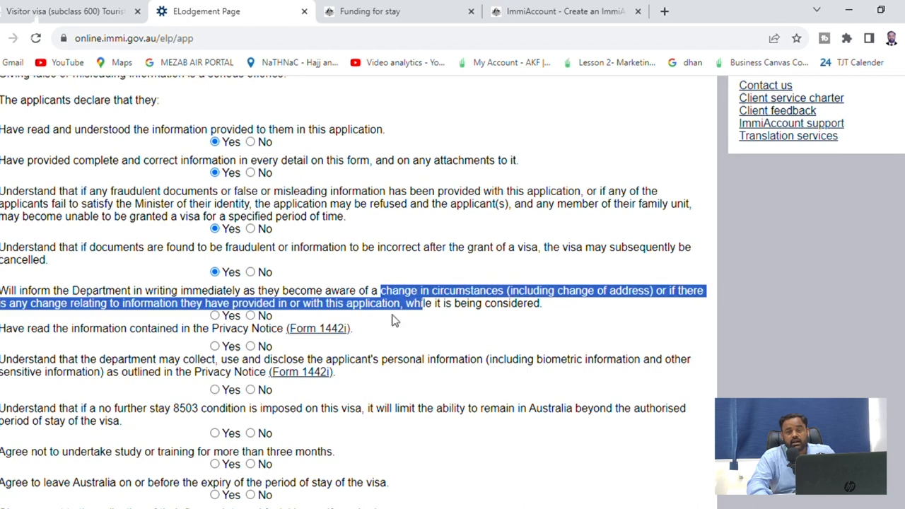
{"action": "left_click", "coordinate": [215, 316]}
{"action": "left_click_drag", "start_coordinate": [141, 331], "coordinate": [193, 338]}
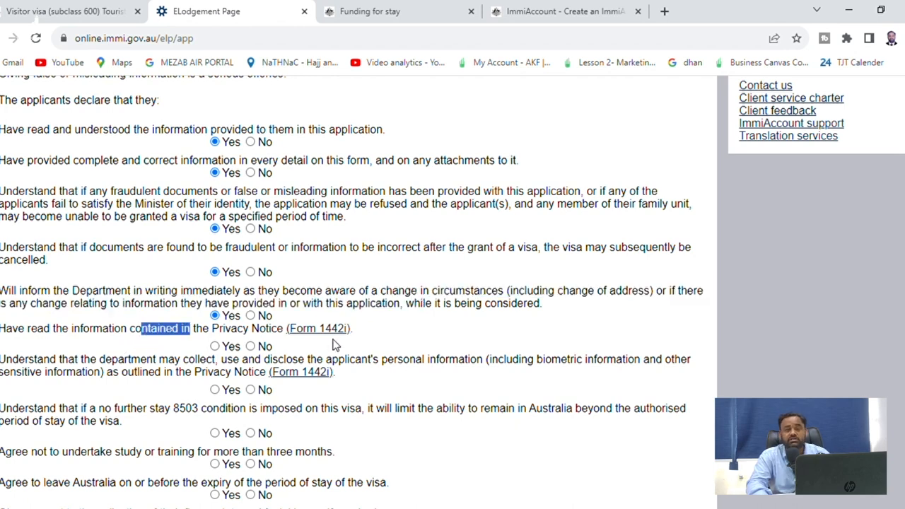
{"action": "left_click", "coordinate": [225, 348]}
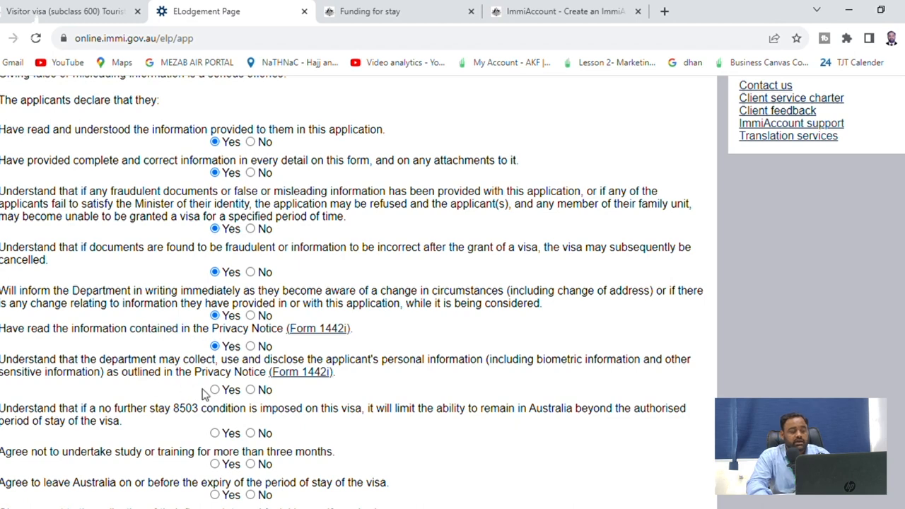
{"action": "scroll", "coordinate": [249, 332], "scroll_direction": "down", "scroll_amount": 2}
{"action": "left_click", "coordinate": [225, 253]}
{"action": "left_click", "coordinate": [219, 293]}
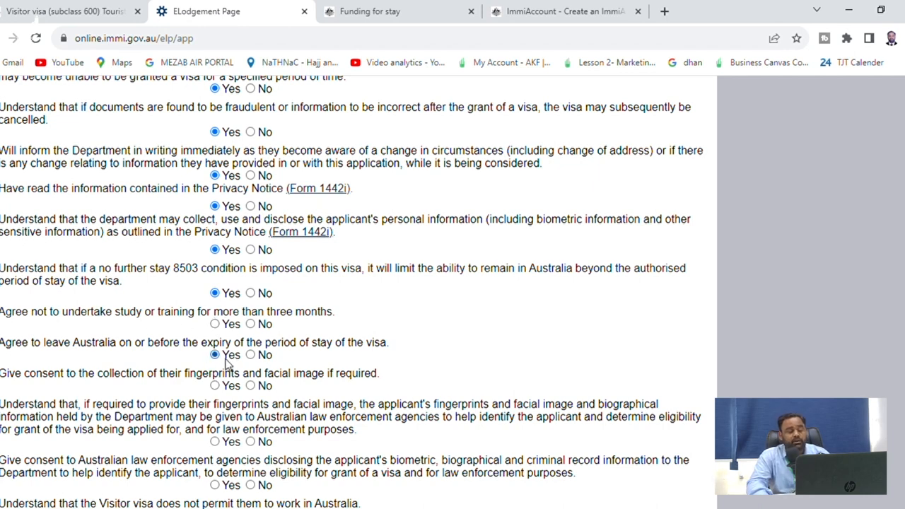
Consent to fingerprint and facial image collection, sharing and use, and acknowledge no work rights
{"action": "left_click", "coordinate": [215, 385]}
{"action": "scroll", "coordinate": [227, 392], "scroll_direction": "down", "scroll_amount": 2}
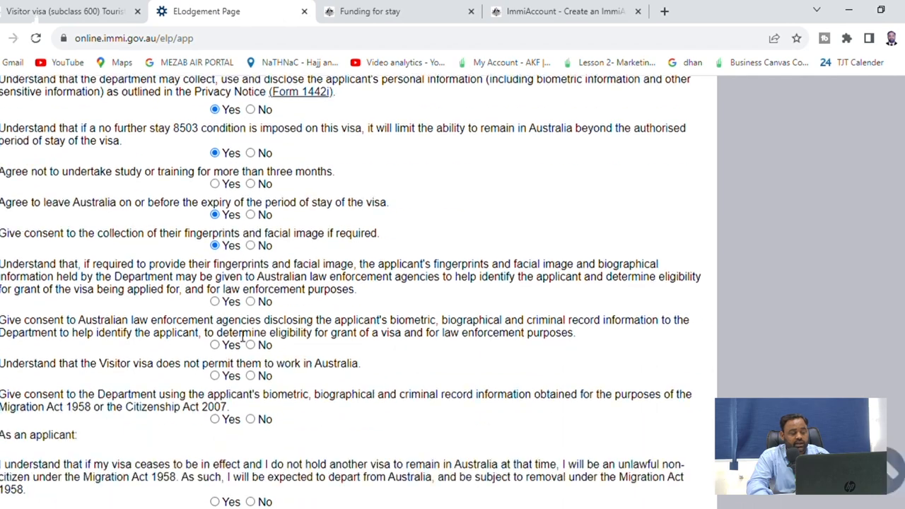
{"action": "left_click", "coordinate": [228, 305]}
{"action": "left_click", "coordinate": [228, 346]}
{"action": "left_click", "coordinate": [222, 376]}
{"action": "left_click", "coordinate": [222, 422]}
Accept the unlawful non-citizen declaration and submit the declarations page
{"action": "scroll", "coordinate": [449, 432], "scroll_direction": "down", "scroll_amount": 1}
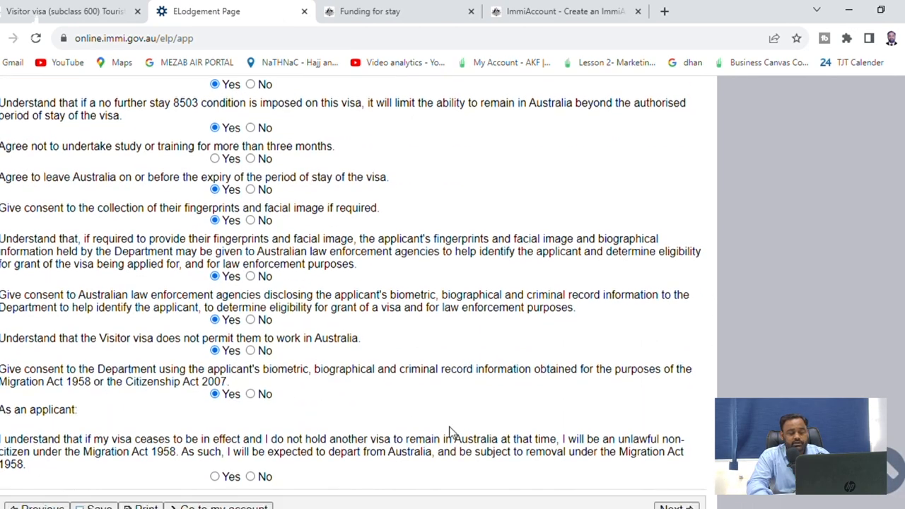
{"action": "scroll", "coordinate": [449, 432], "scroll_direction": "down", "scroll_amount": 1}
{"action": "left_click", "coordinate": [237, 407]}
{"action": "left_click", "coordinate": [690, 432]}
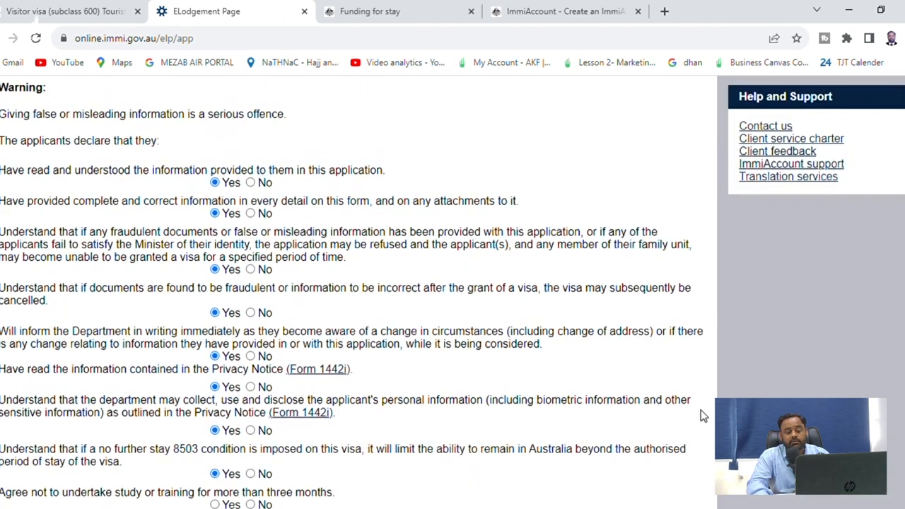
{"action": "scroll", "coordinate": [703, 434], "scroll_direction": "down", "scroll_amount": 10}
{"action": "left_click", "coordinate": [680, 464]}
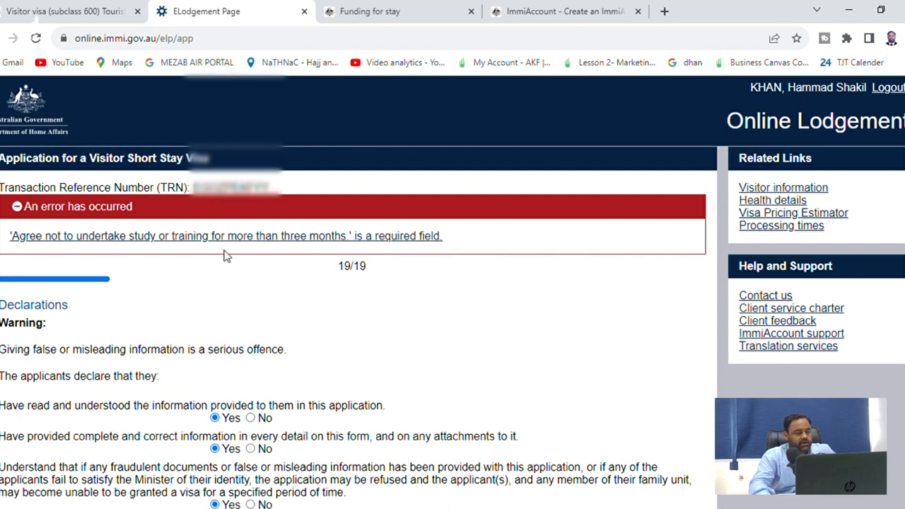
Answer Yes to not studying or training beyond three months and resubmit the declarations
{"action": "left_click", "coordinate": [299, 241]}
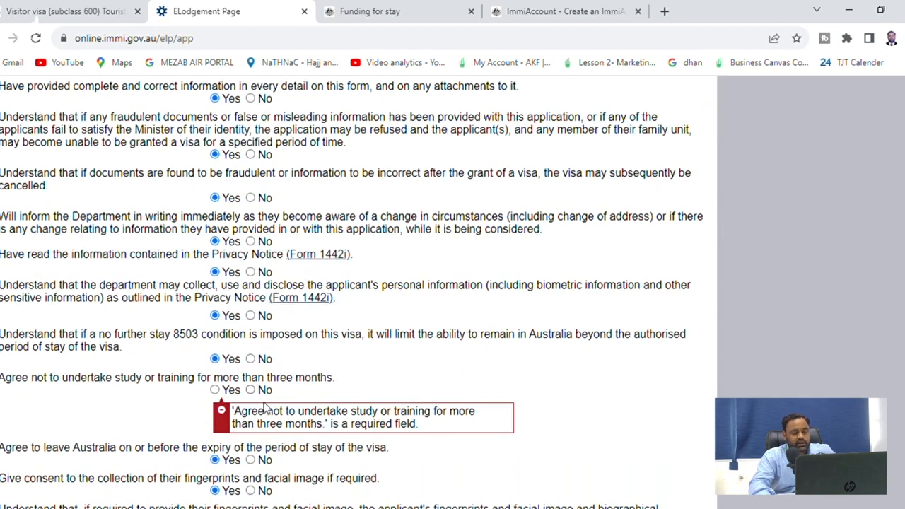
{"action": "left_click", "coordinate": [222, 389]}
{"action": "scroll", "coordinate": [339, 378], "scroll_direction": "down", "scroll_amount": 5}
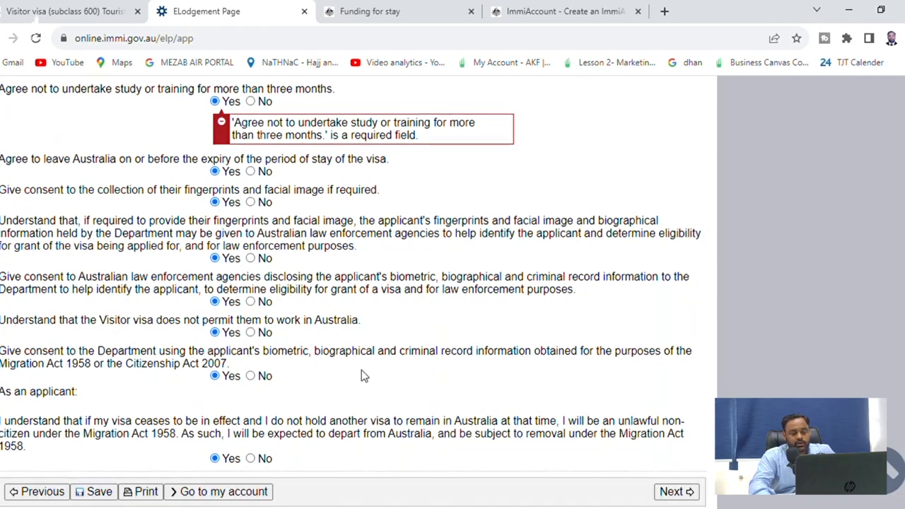
{"action": "left_click", "coordinate": [668, 435]}
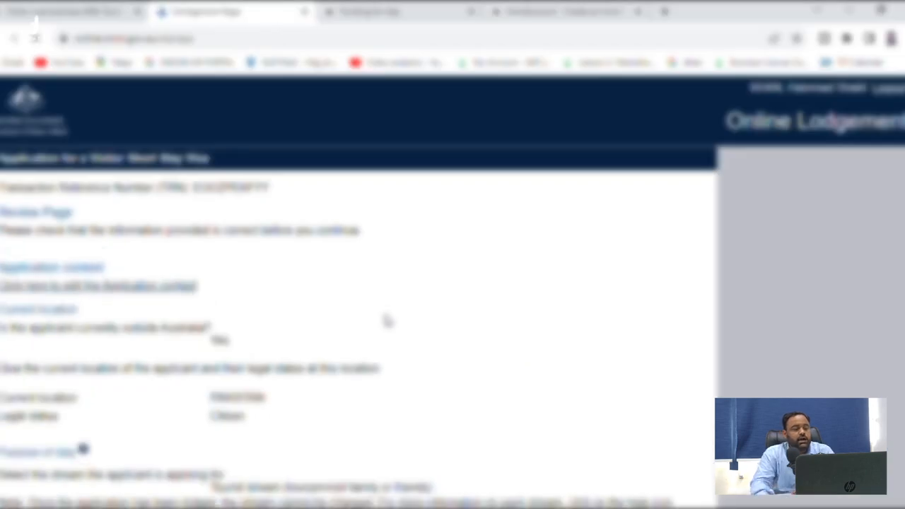
Scroll through all the Review Page details and proceed to Attach documents
{"action": "scroll", "coordinate": [331, 302], "scroll_direction": "down", "scroll_amount": 1}
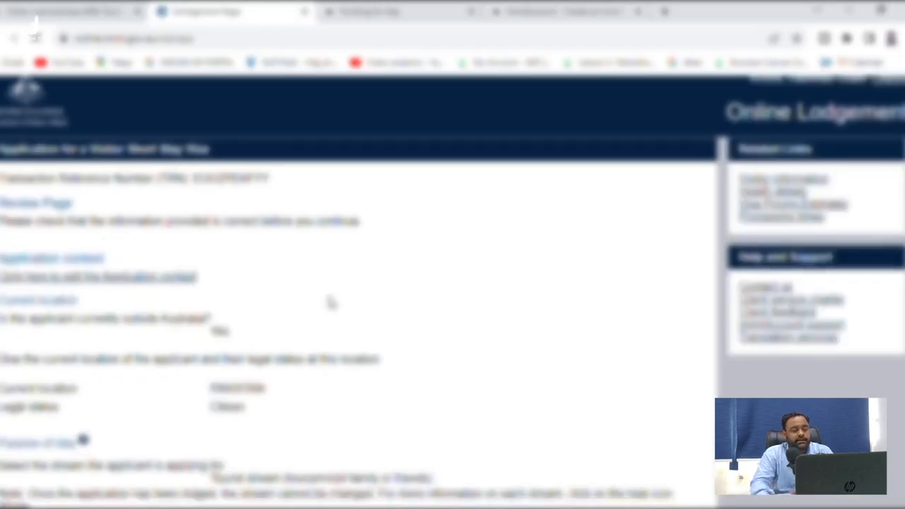
{"action": "scroll", "coordinate": [330, 303], "scroll_direction": "down", "scroll_amount": 15}
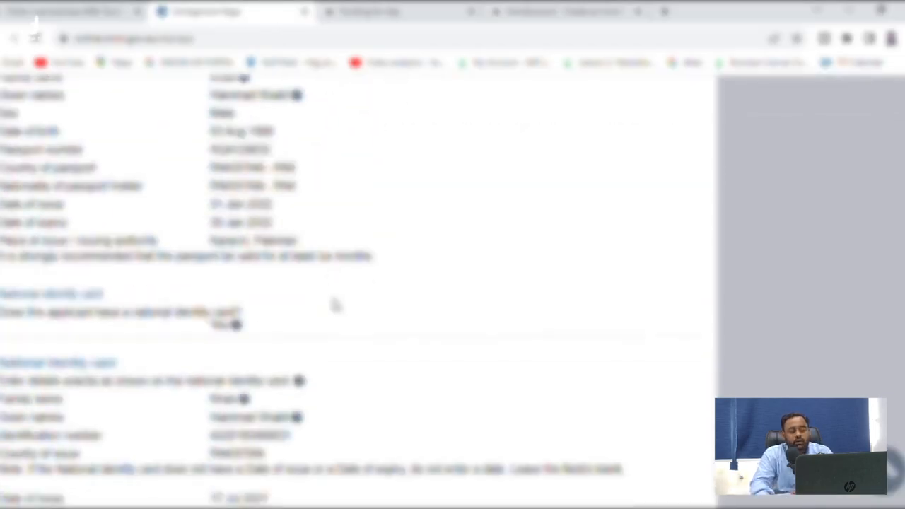
{"action": "scroll", "coordinate": [336, 305], "scroll_direction": "down", "scroll_amount": 20}
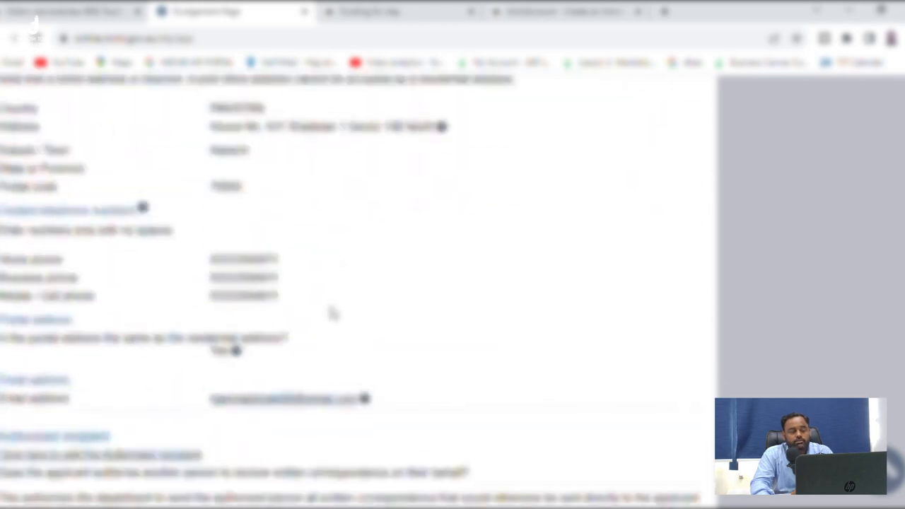
{"action": "scroll", "coordinate": [331, 311], "scroll_direction": "down", "scroll_amount": 20}
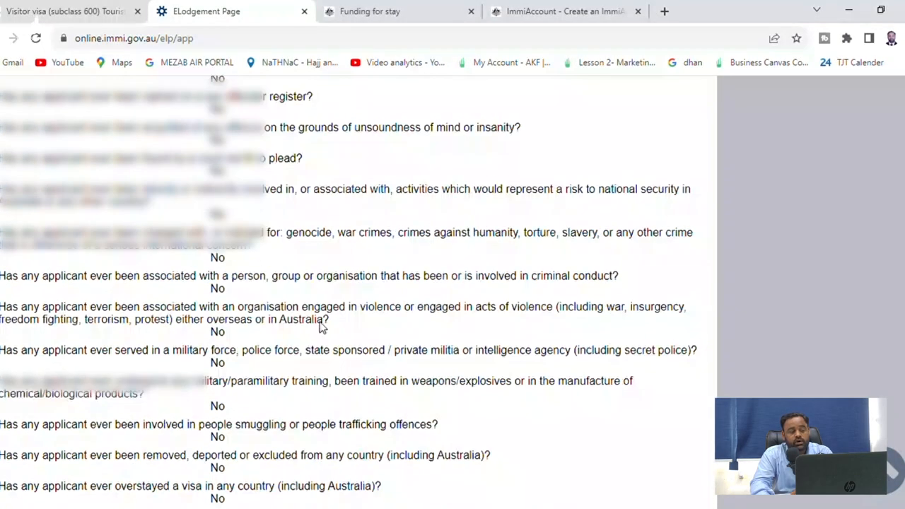
{"action": "scroll", "coordinate": [320, 324], "scroll_direction": "down", "scroll_amount": 20}
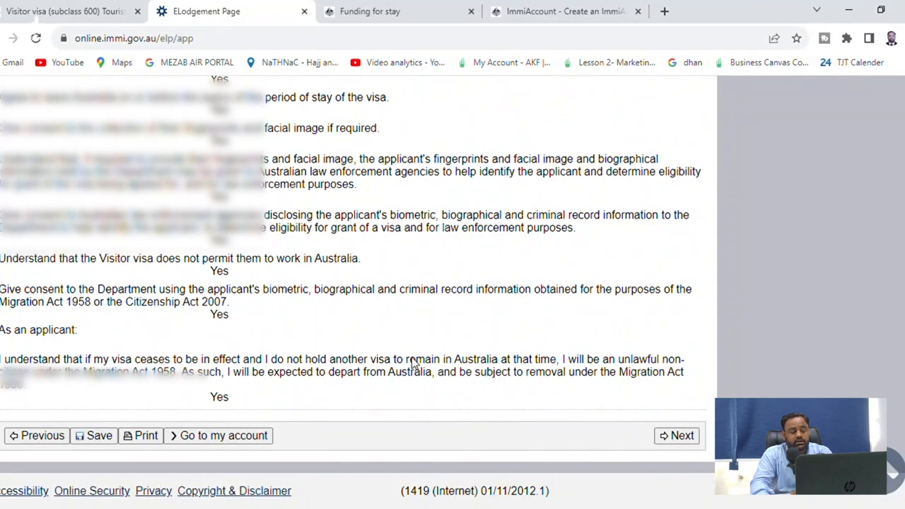
{"action": "left_click", "coordinate": [670, 436]}
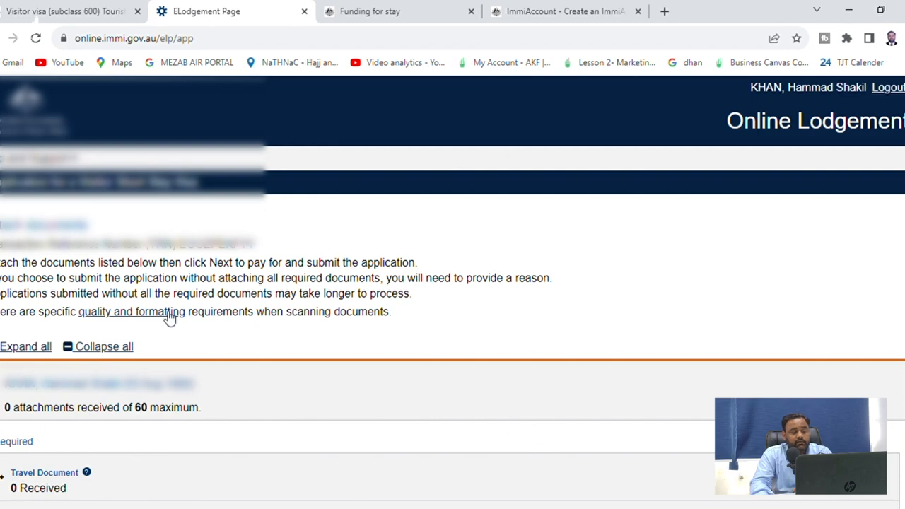
Expand the Travel Document, National Identity Document and previous travel evidence sections
{"action": "scroll", "coordinate": [385, 304], "scroll_direction": "down", "scroll_amount": 3}
{"action": "scroll", "coordinate": [388, 304], "scroll_direction": "up", "scroll_amount": 3}
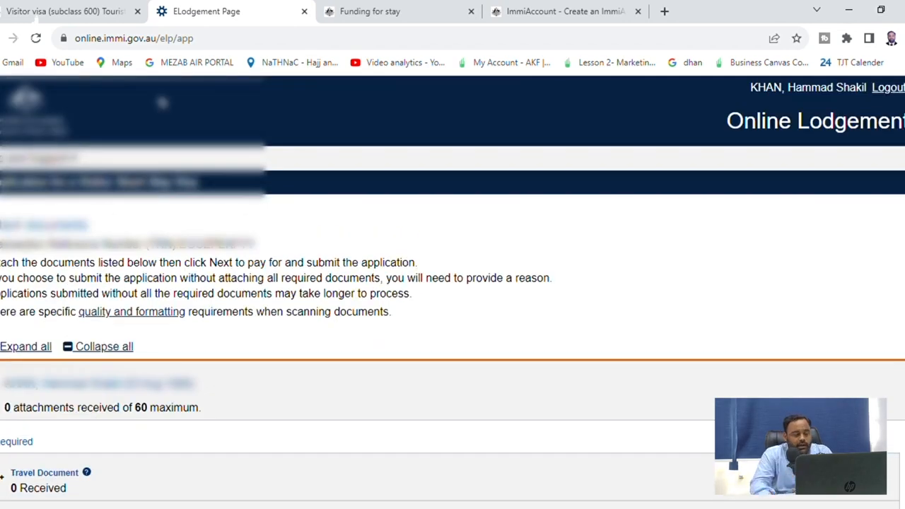
{"action": "scroll", "coordinate": [194, 162], "scroll_direction": "down", "scroll_amount": 4}
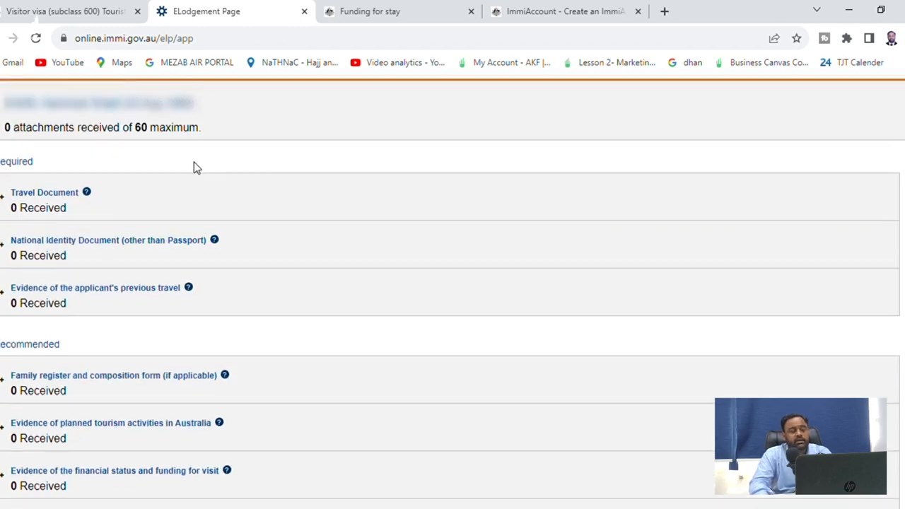
{"action": "left_click", "coordinate": [8, 200]}
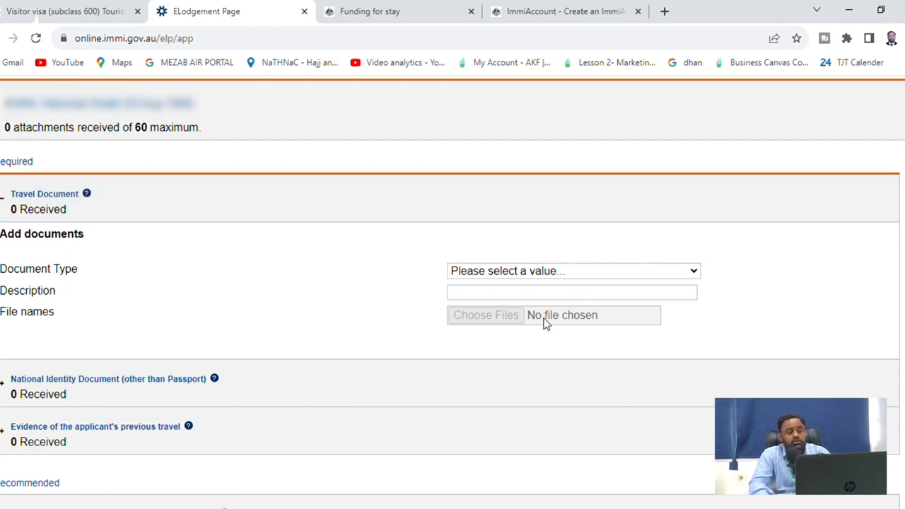
{"action": "scroll", "coordinate": [77, 357], "scroll_direction": "down", "scroll_amount": 2}
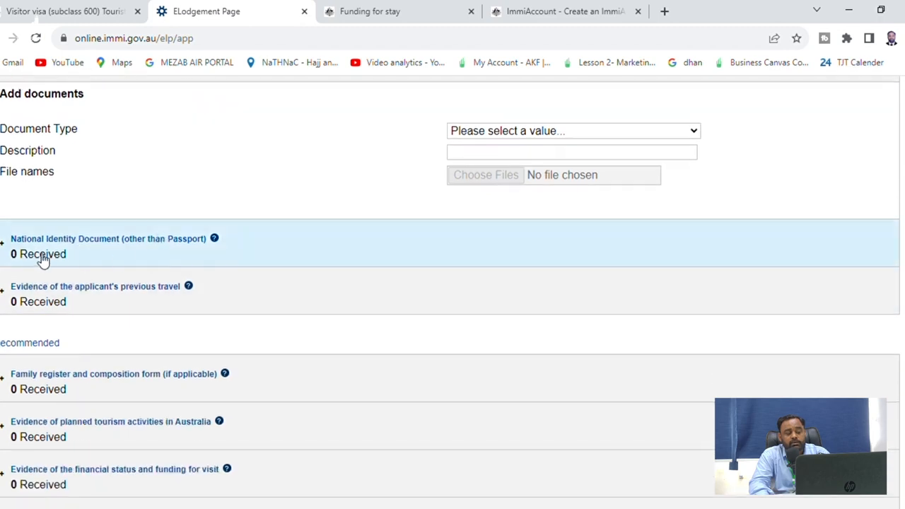
{"action": "left_click", "coordinate": [7, 254]}
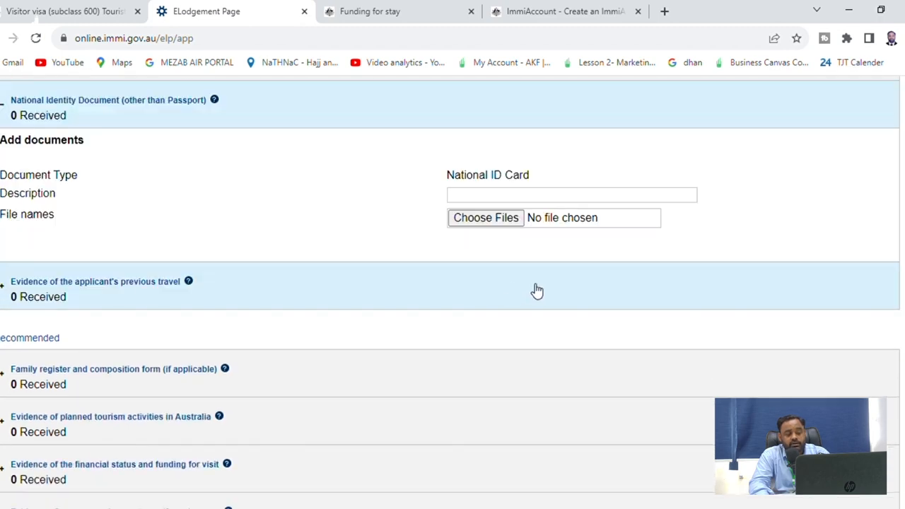
{"action": "left_click", "coordinate": [20, 288]}
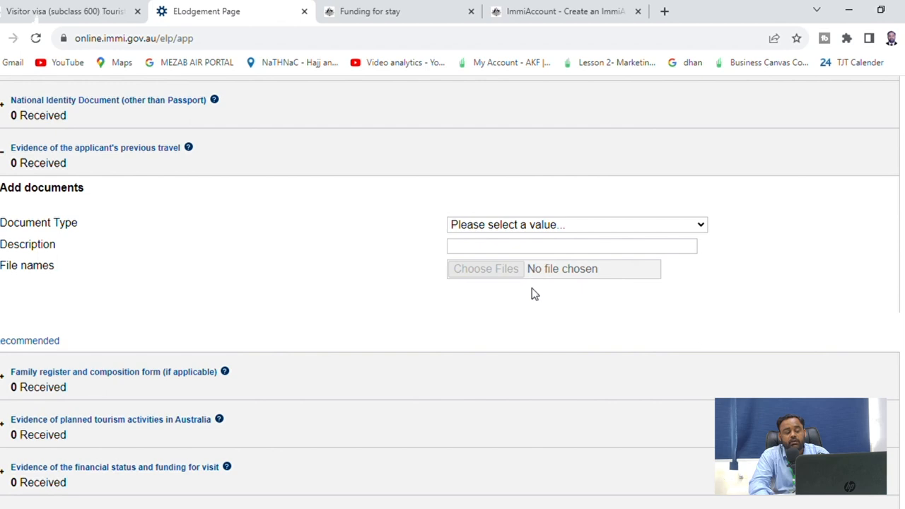
Set the previous travel evidence type to 'Entry/exit stamped pages of the current passport'
{"action": "left_click", "coordinate": [529, 283]}
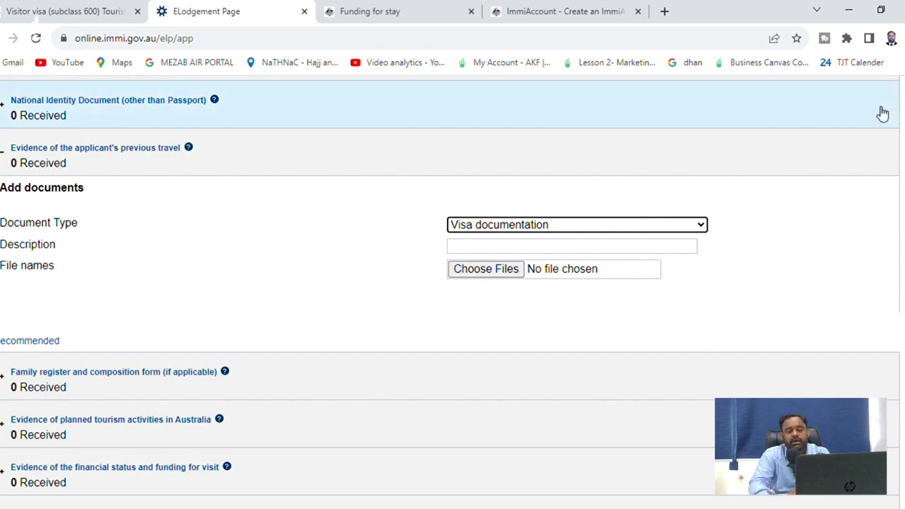
{"action": "left_click", "coordinate": [614, 226]}
{"action": "left_click", "coordinate": [548, 265]}
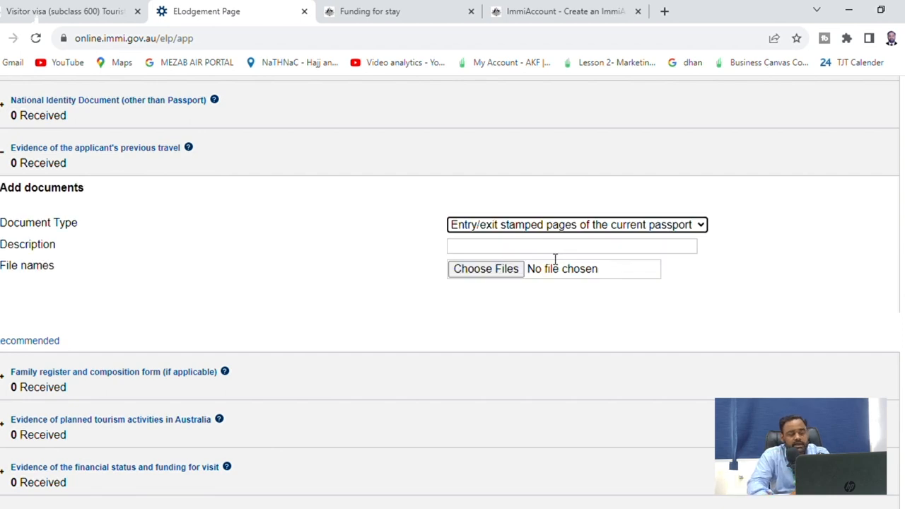
{"action": "scroll", "coordinate": [555, 258], "scroll_direction": "down", "scroll_amount": 2}
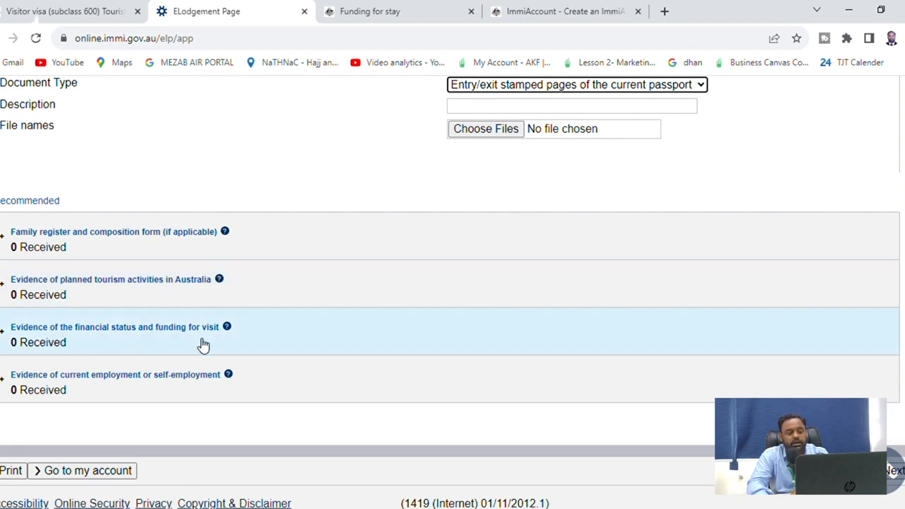
{"action": "scroll", "coordinate": [203, 345], "scroll_direction": "down", "scroll_amount": 1}
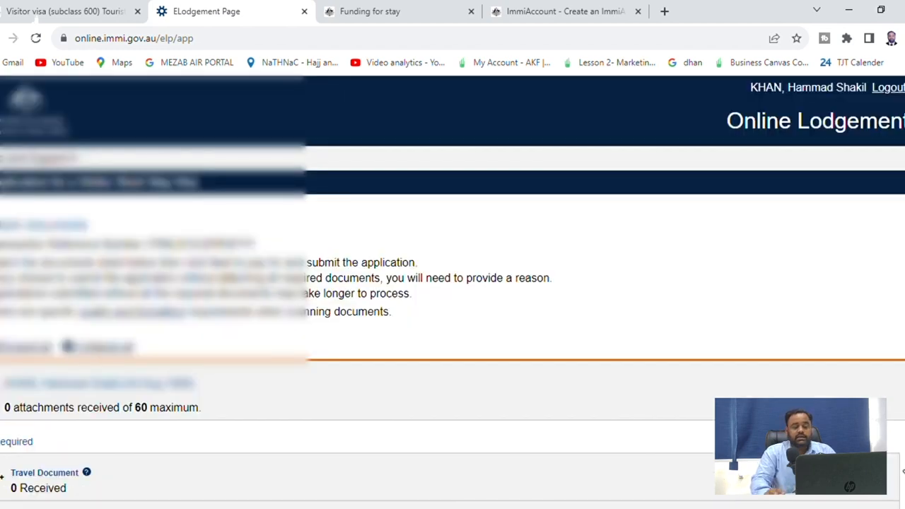
{"action": "scroll", "coordinate": [523, 380], "scroll_direction": "down", "scroll_amount": 4}
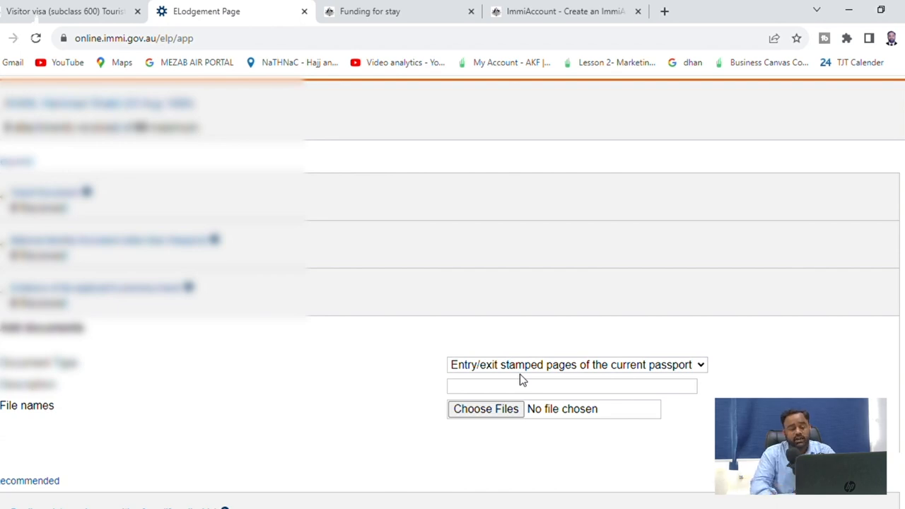
{"action": "scroll", "coordinate": [525, 375], "scroll_direction": "down", "scroll_amount": 4}
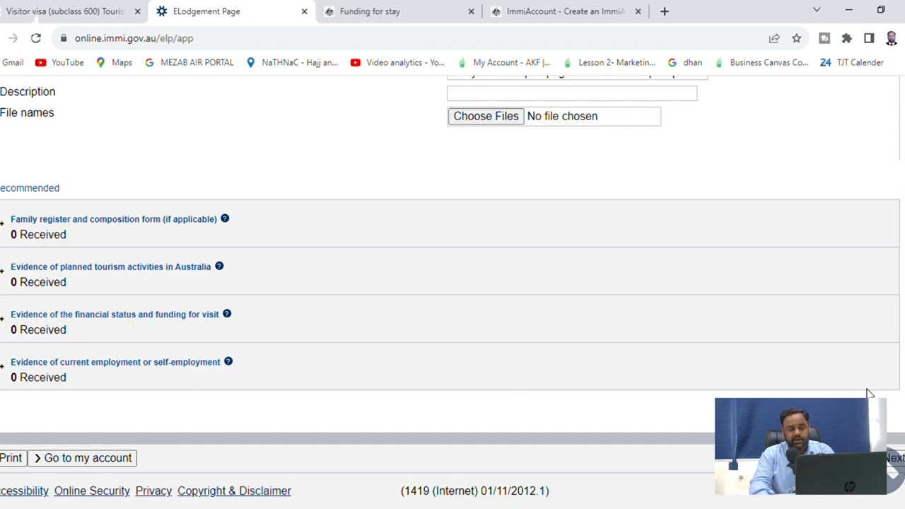
{"action": "scroll", "coordinate": [869, 390], "scroll_direction": "up", "scroll_amount": 10}
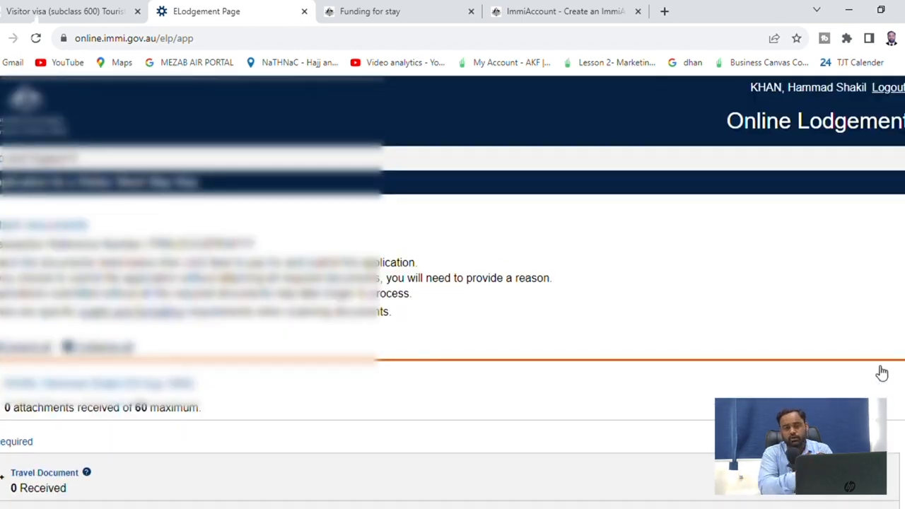